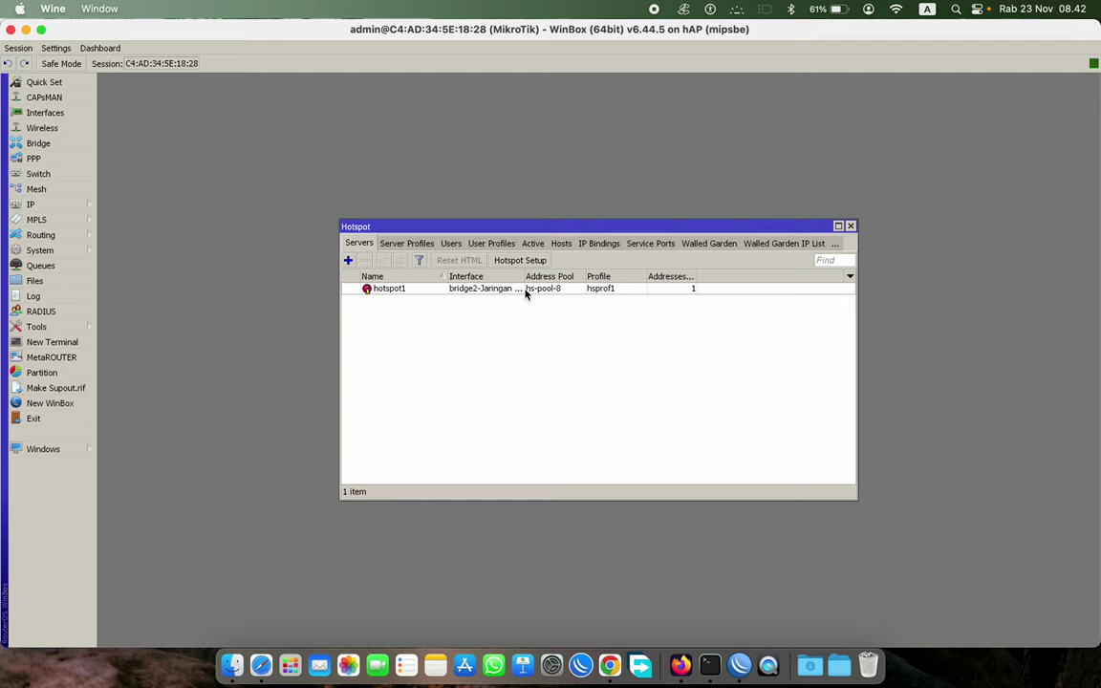
# - Resize the hotspot server columns so the full 'bridge2-Jaringan Hotspot' interface name is readable
pyautogui.moveTo(524, 277); pyautogui.dragTo(554, 278)
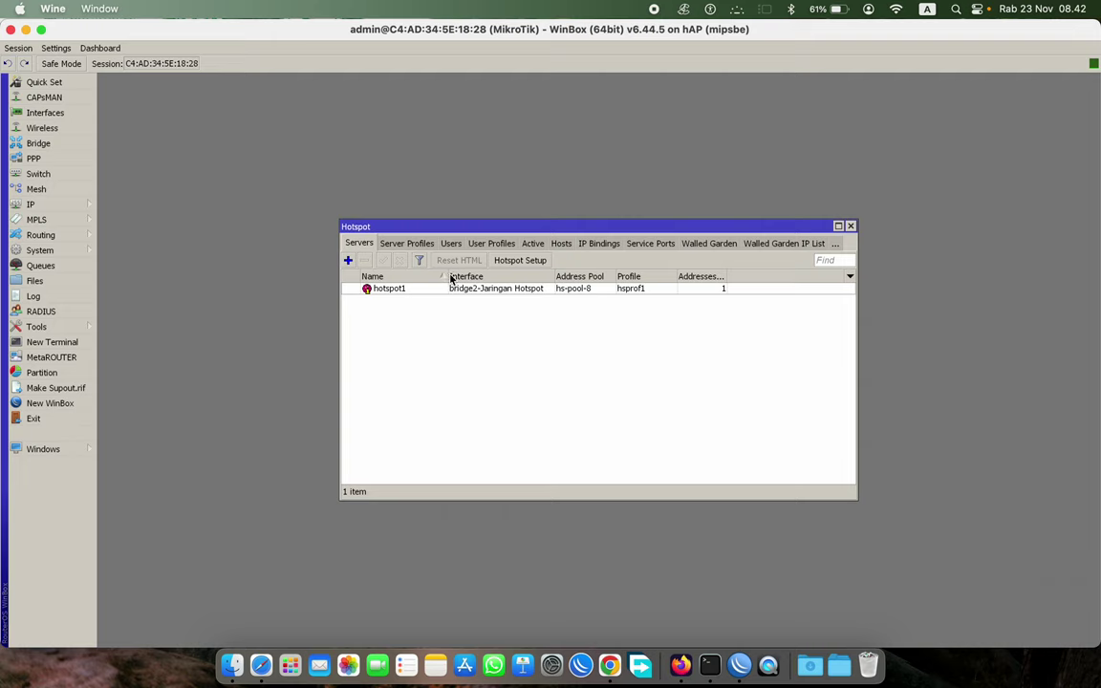
pyautogui.moveTo(447, 276); pyautogui.dragTo(417, 276)
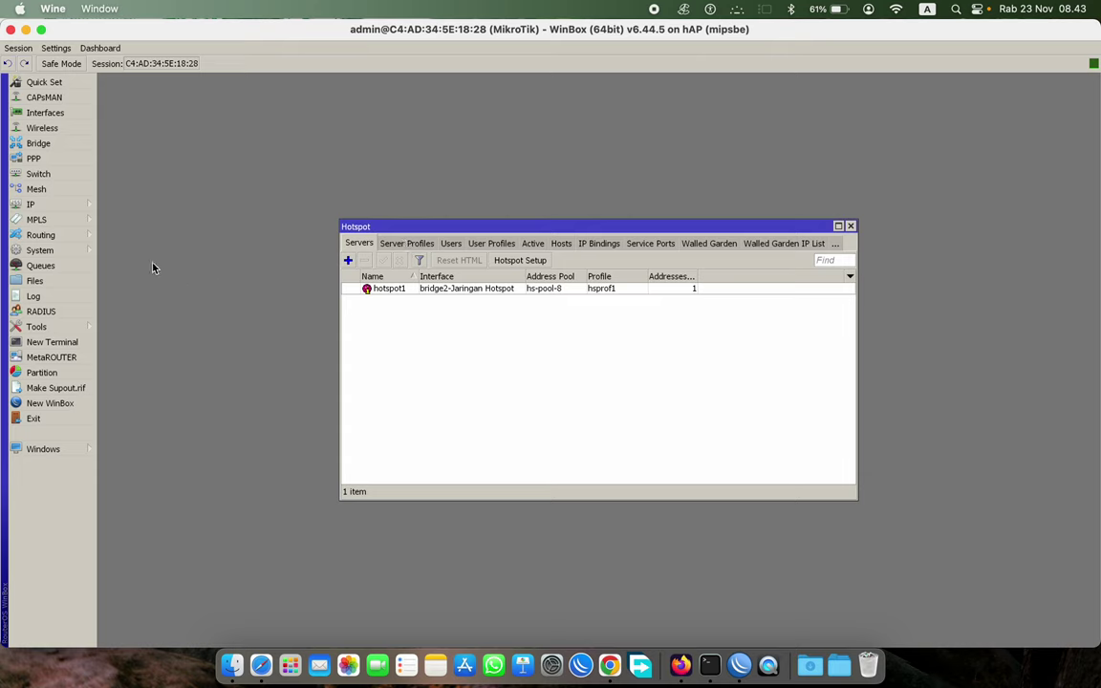
pyautogui.click(42, 208)
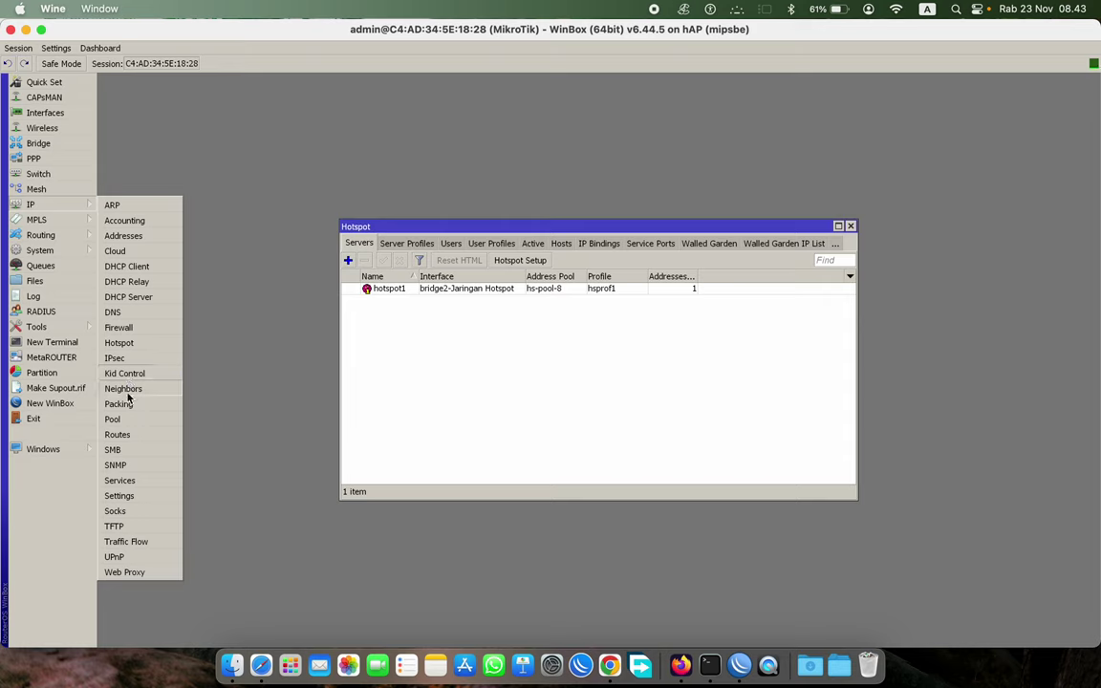
# - Open the IP Pool list beside the hotspot servers and select hs-pool-8
pyautogui.click(126, 426)
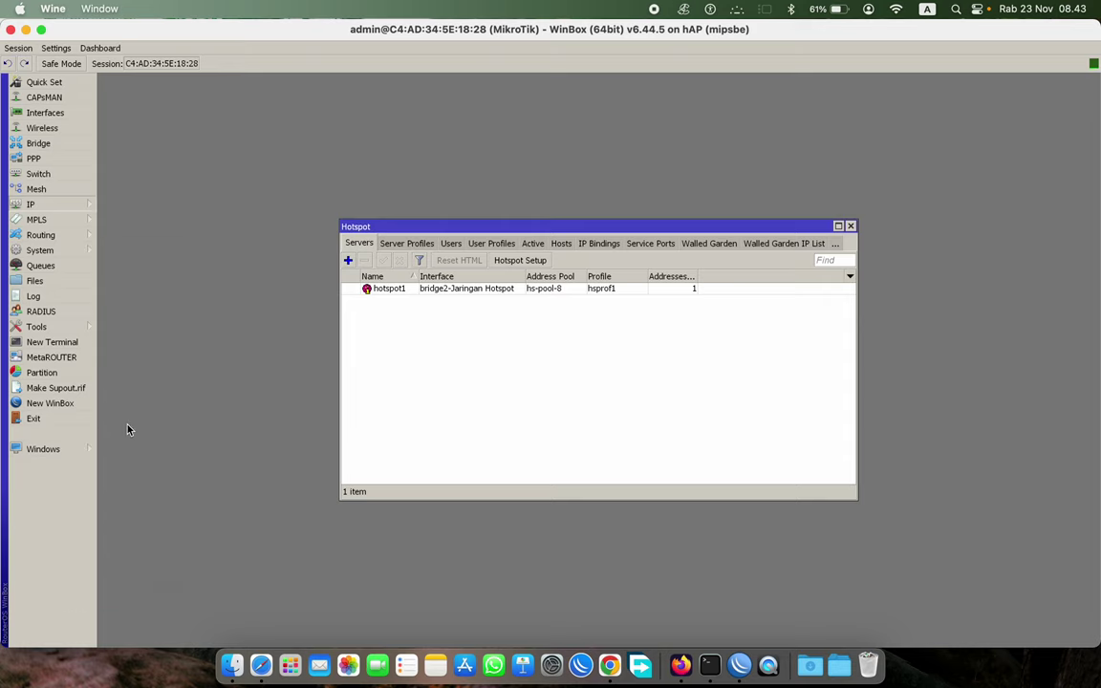
pyautogui.moveTo(516, 228); pyautogui.dragTo(175, 82)
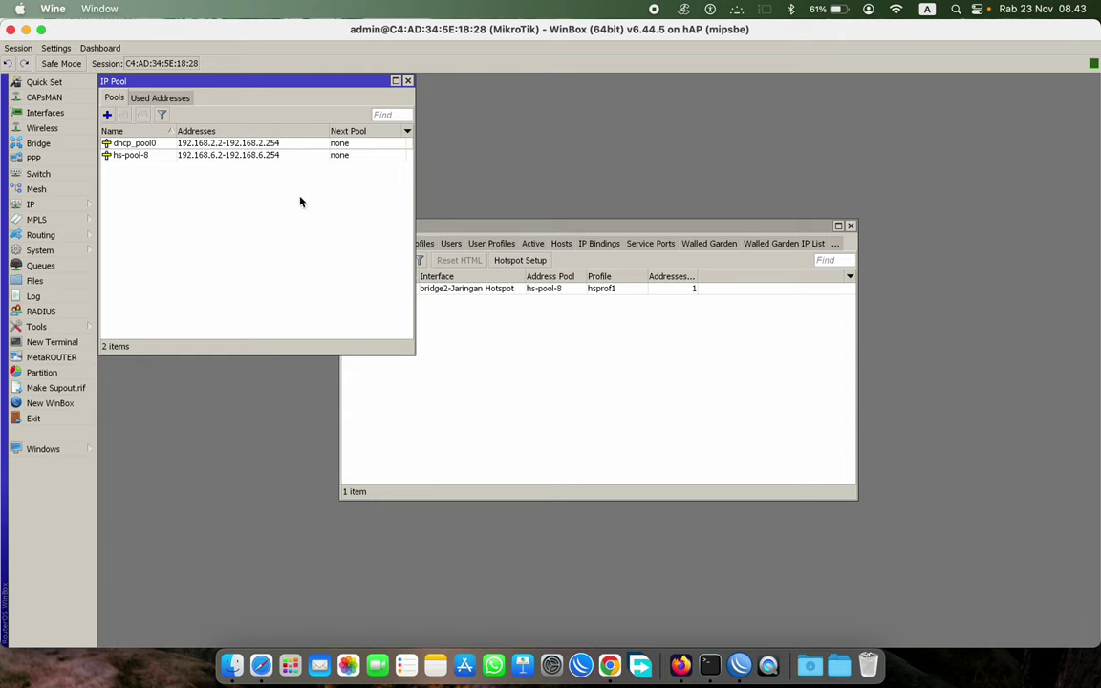
pyautogui.click(38, 203)
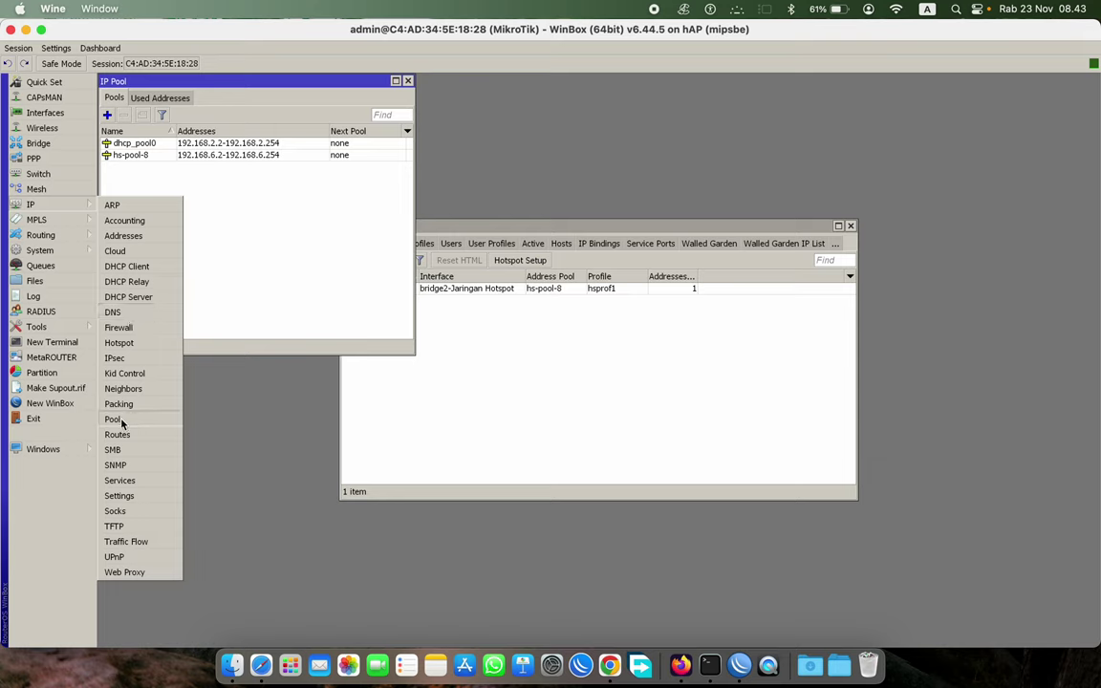
pyautogui.click(283, 231)
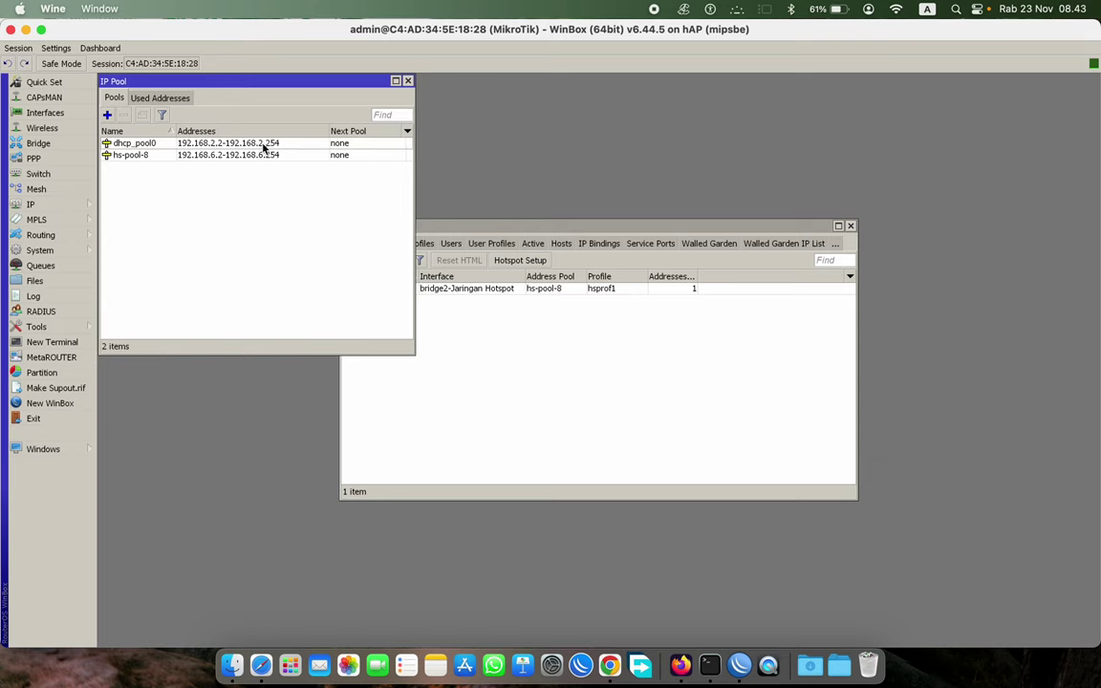
pyautogui.click(138, 155)
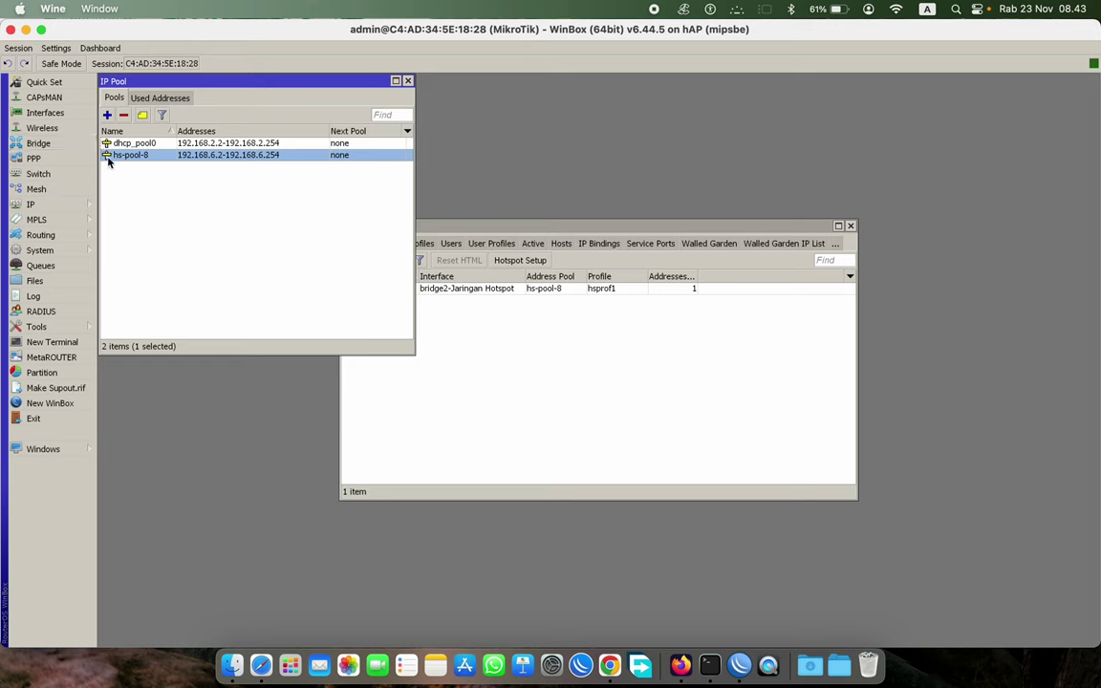
# - Shorten hs-pool-8's range to 192.168.6.2-192.168.6.100, apply it, and copy it into a new pool
pyautogui.doubleClick(198, 159)
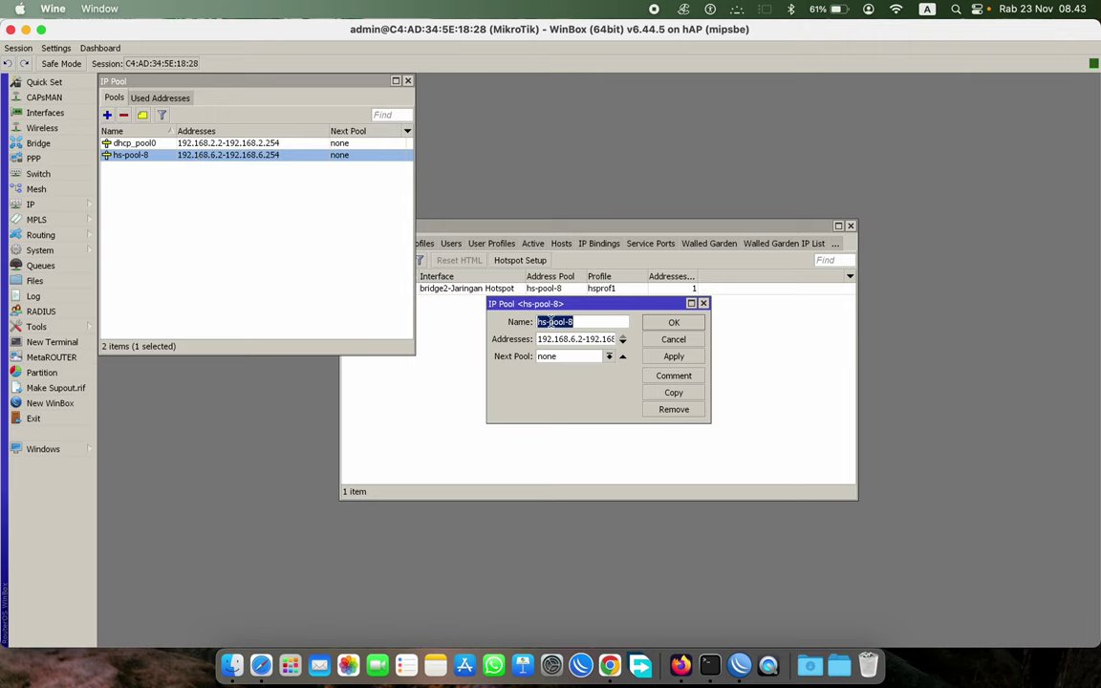
pyautogui.click(599, 339)
pyautogui.doubleClick(600, 340)
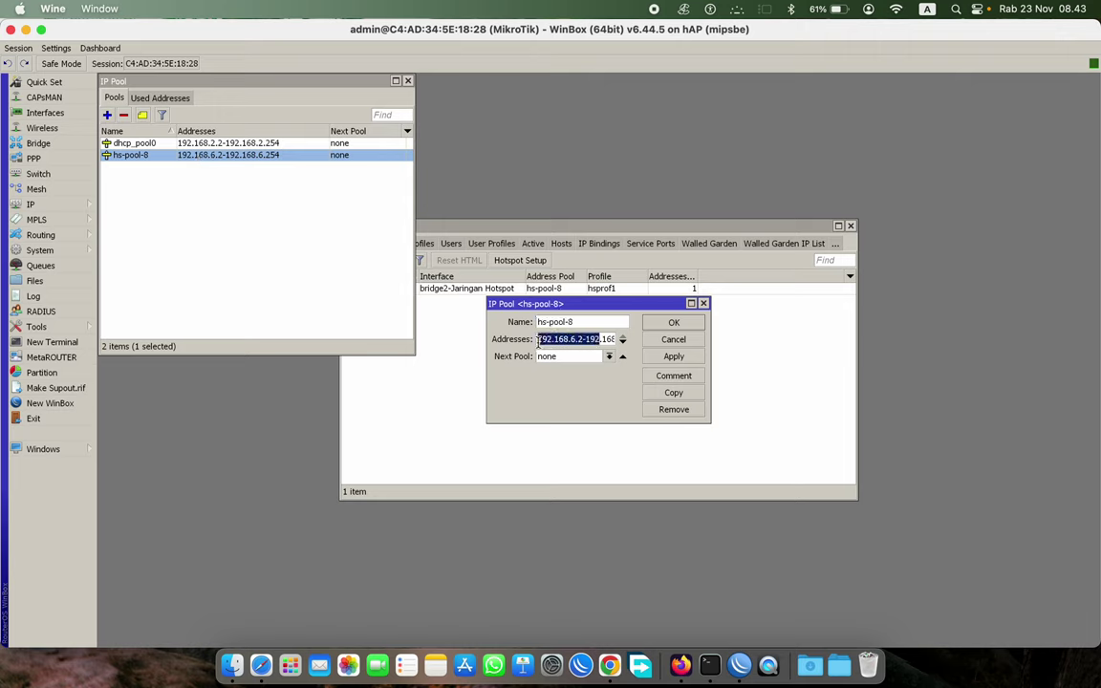
pyautogui.click(602, 340)
pyautogui.moveTo(602, 340); pyautogui.dragTo(613, 340)
pyautogui.click(608, 343)
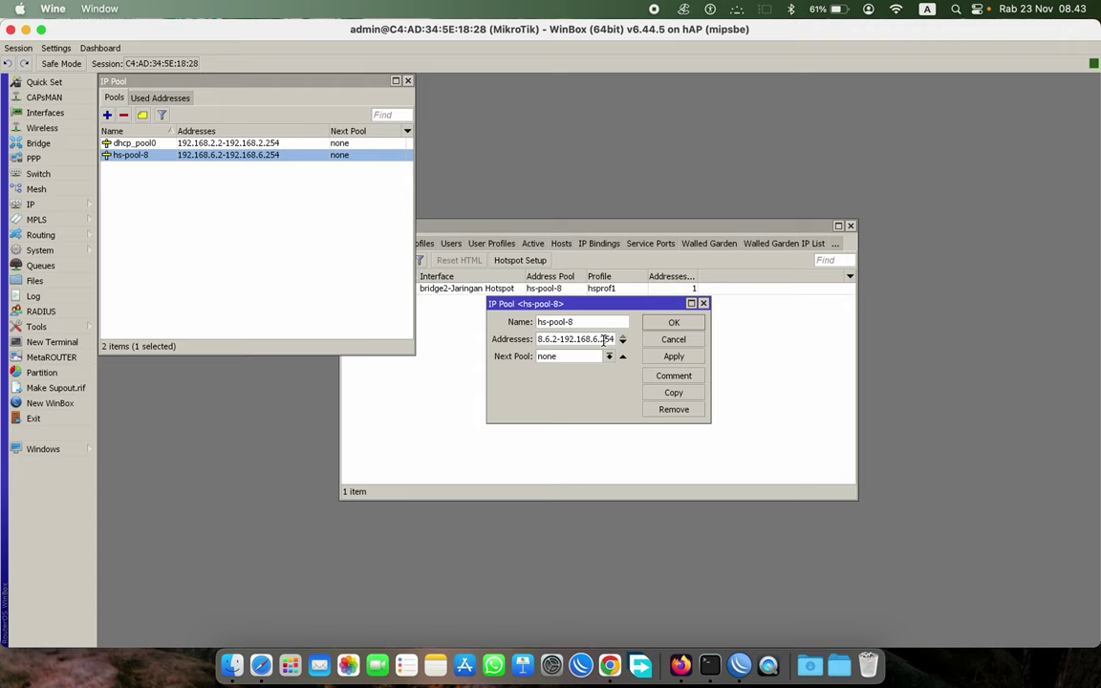
pyautogui.press('BackSpace')
pyautogui.press('BackSpace')
pyautogui.press('BackSpace')
pyautogui.moveTo(594, 322); pyautogui.dragTo(487, 325)
pyautogui.click(674, 356)
pyautogui.click(676, 394)
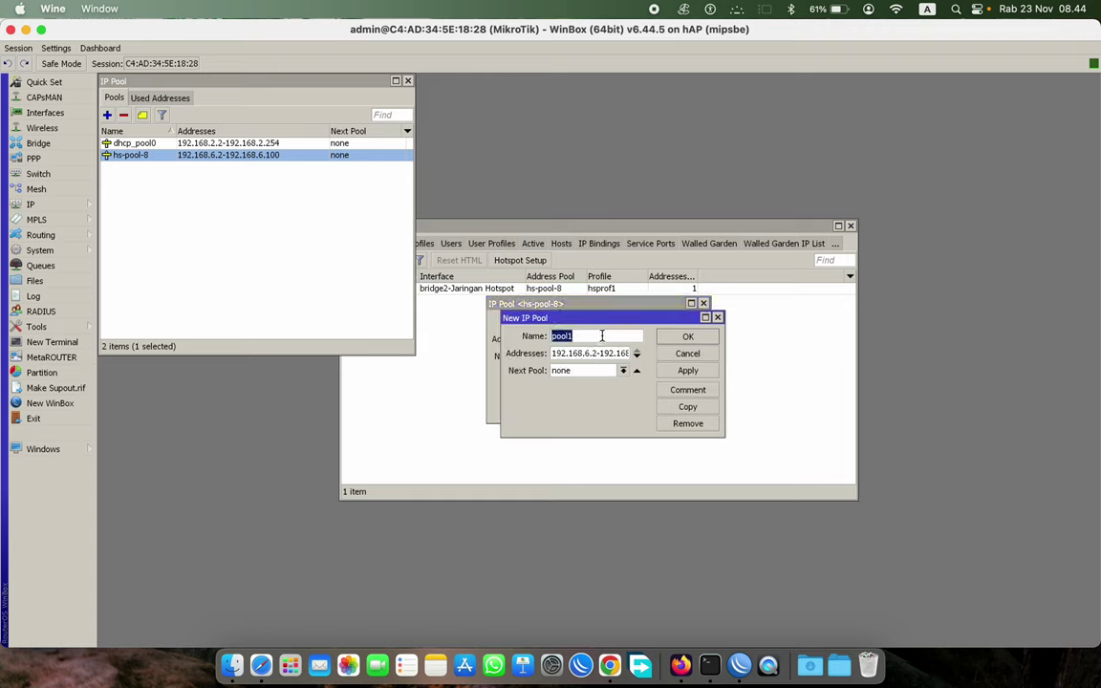
# - Create pool TRIAL covering 192.168.6.101-192.168.6.200, then copy hs-pool-8 for another pool
pyautogui.write('TRIAL')
pyautogui.moveTo(599, 319); pyautogui.dragTo(601, 368)
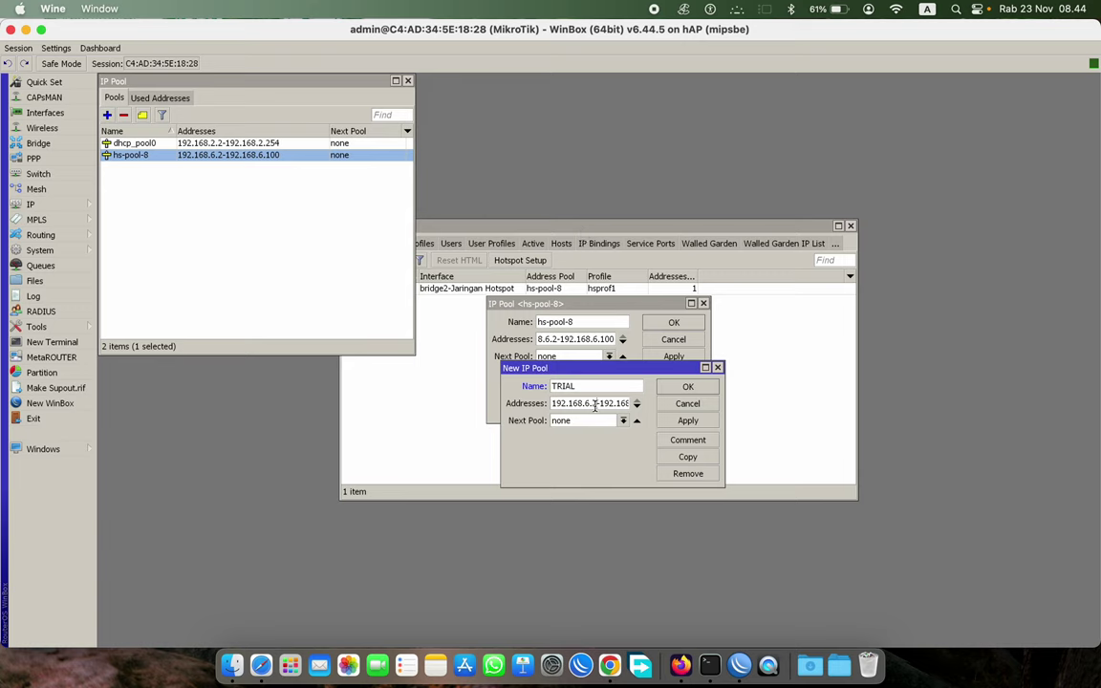
pyautogui.press('BackSpace')
pyautogui.write('101')
pyautogui.moveTo(611, 403); pyautogui.dragTo(628, 403)
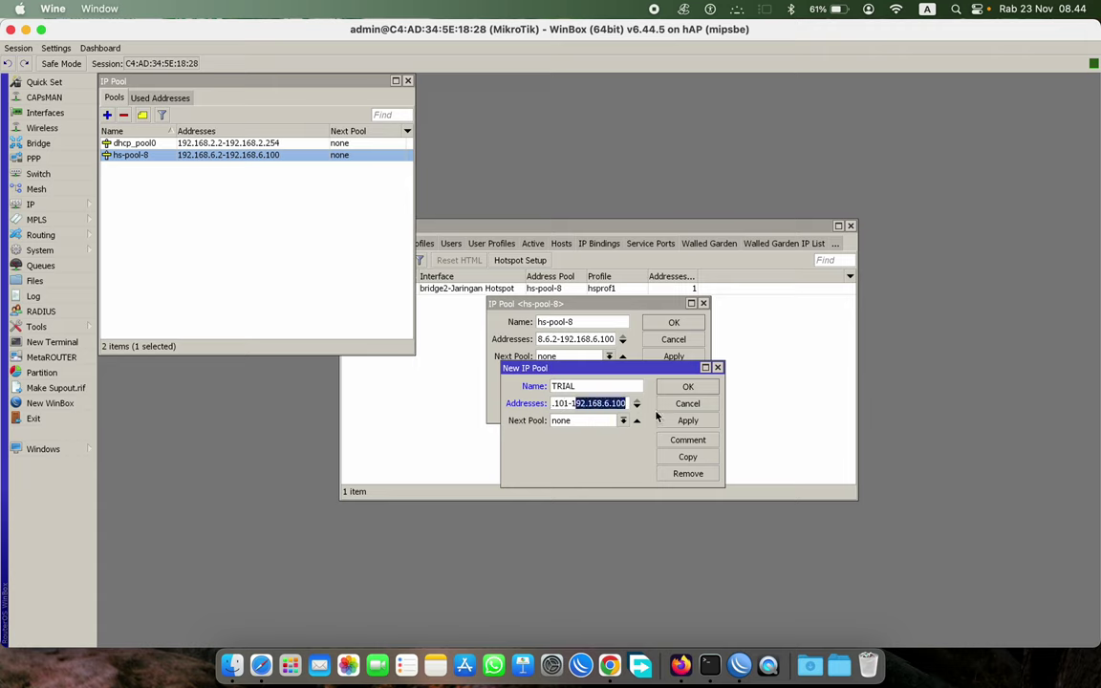
pyautogui.click(646, 423)
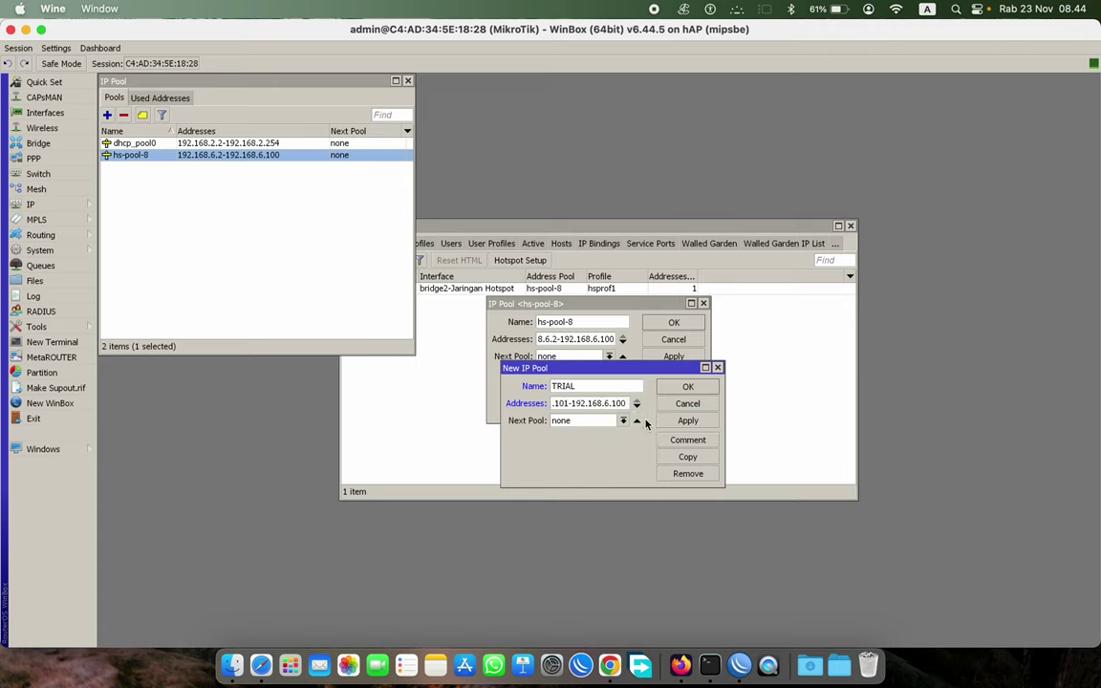
pyautogui.press('BackSpace')
pyautogui.write('2')
pyautogui.click(688, 421)
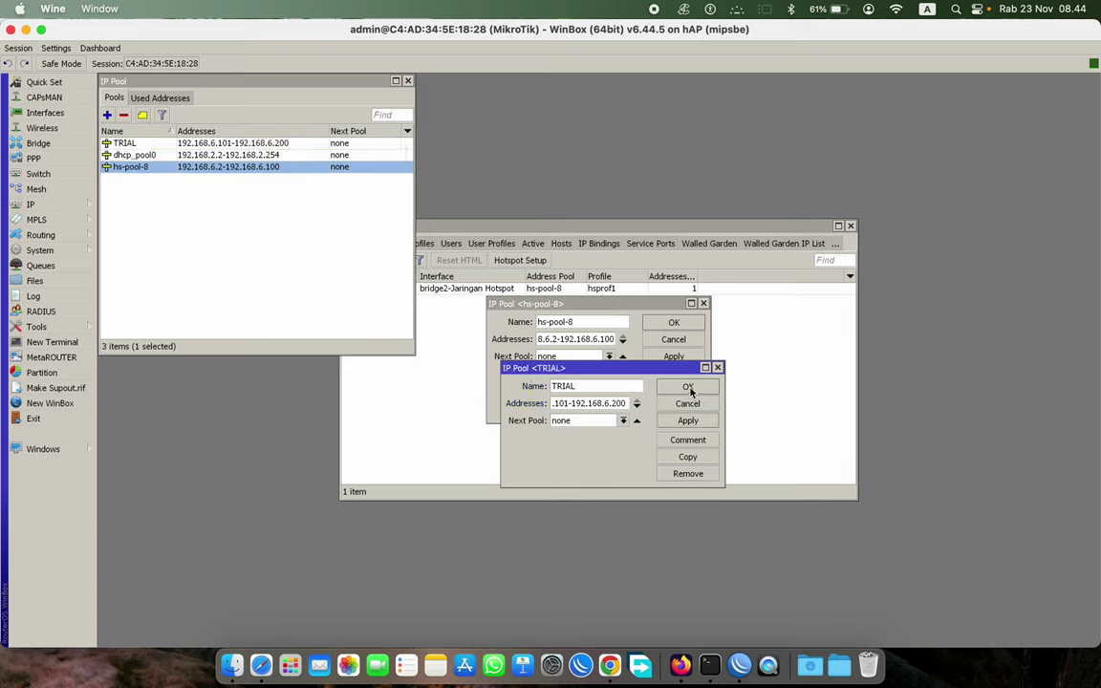
pyautogui.click(688, 387)
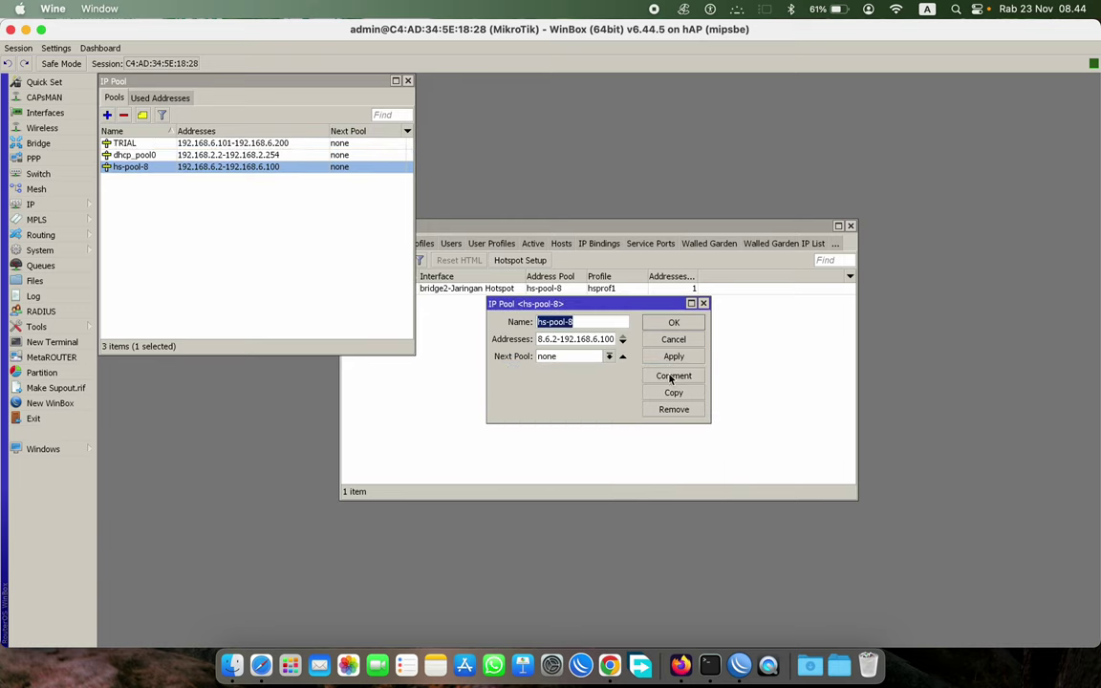
pyautogui.click(673, 393)
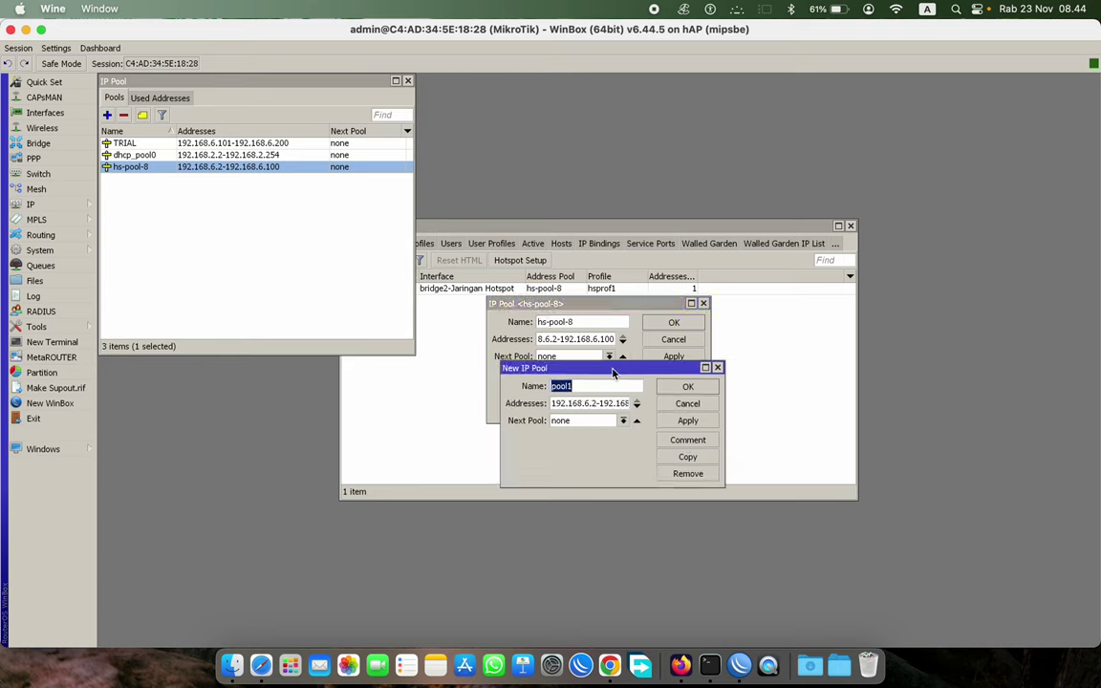
# - Set the new pool's address range to 192.168.6.201-192.168.6.254
pyautogui.moveTo(614, 372); pyautogui.dragTo(535, 355)
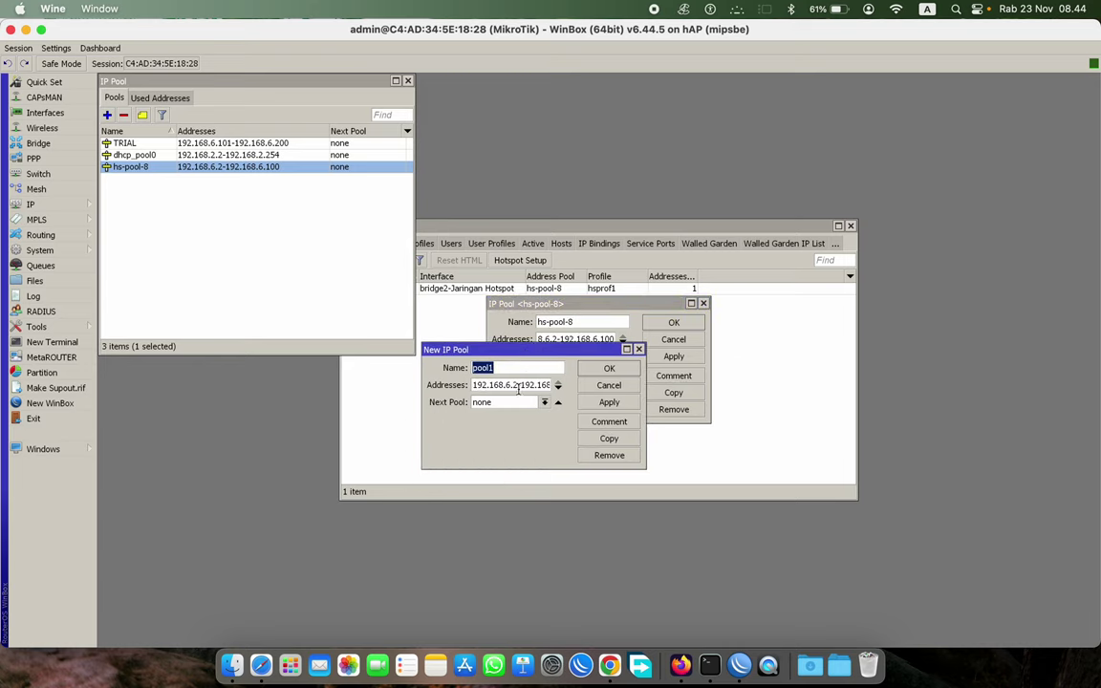
pyautogui.click(519, 385)
pyautogui.moveTo(518, 385); pyautogui.dragTo(474, 385)
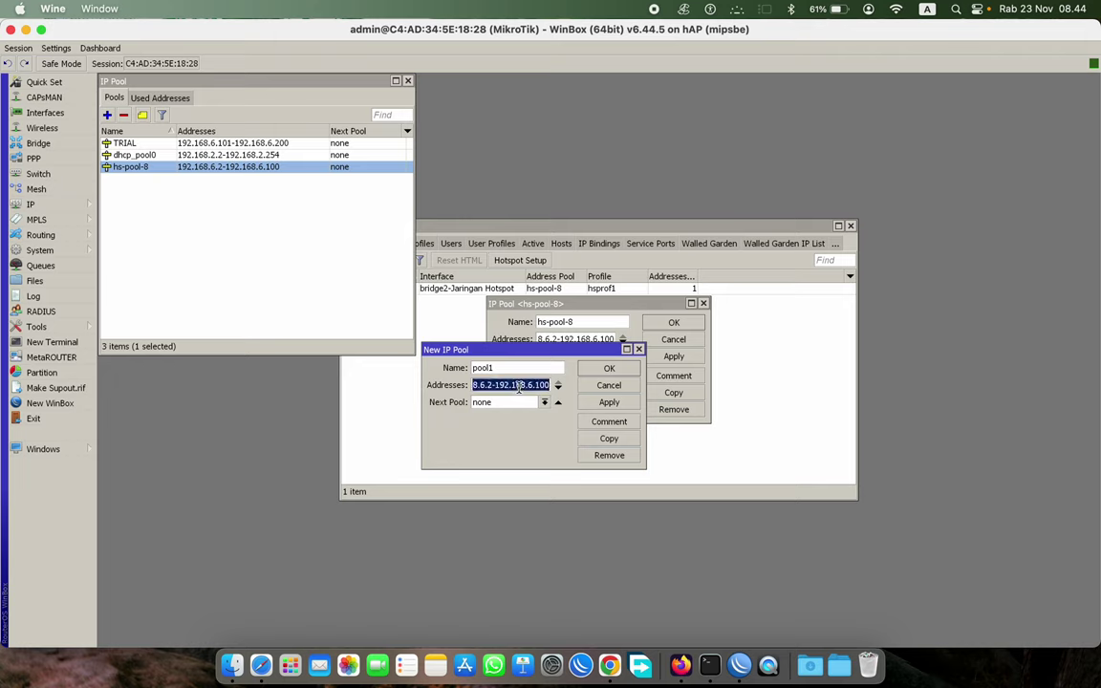
pyautogui.press('End')
pyautogui.write('01')
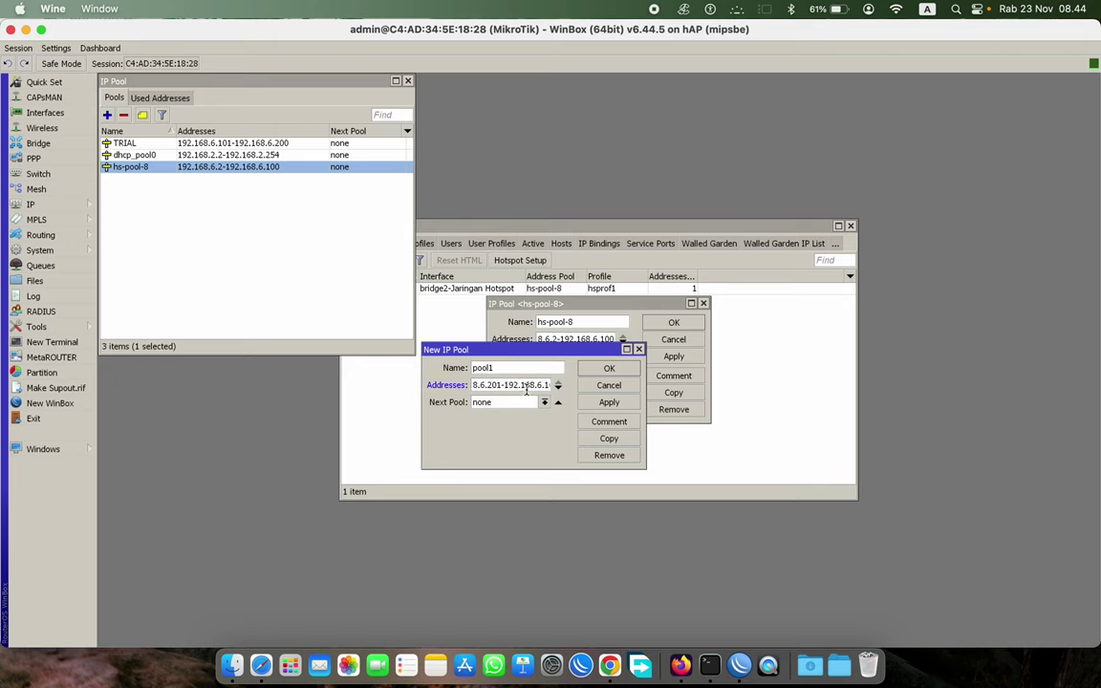
pyautogui.moveTo(516, 385); pyautogui.dragTo(550, 385)
pyautogui.click(550, 385)
pyautogui.press('BackSpace')
pyautogui.press('BackSpace')
pyautogui.press('BackSpace')
# - Name the pool TAMU, save it, and close both pool dialogs
pyautogui.doubleClick(487, 368)
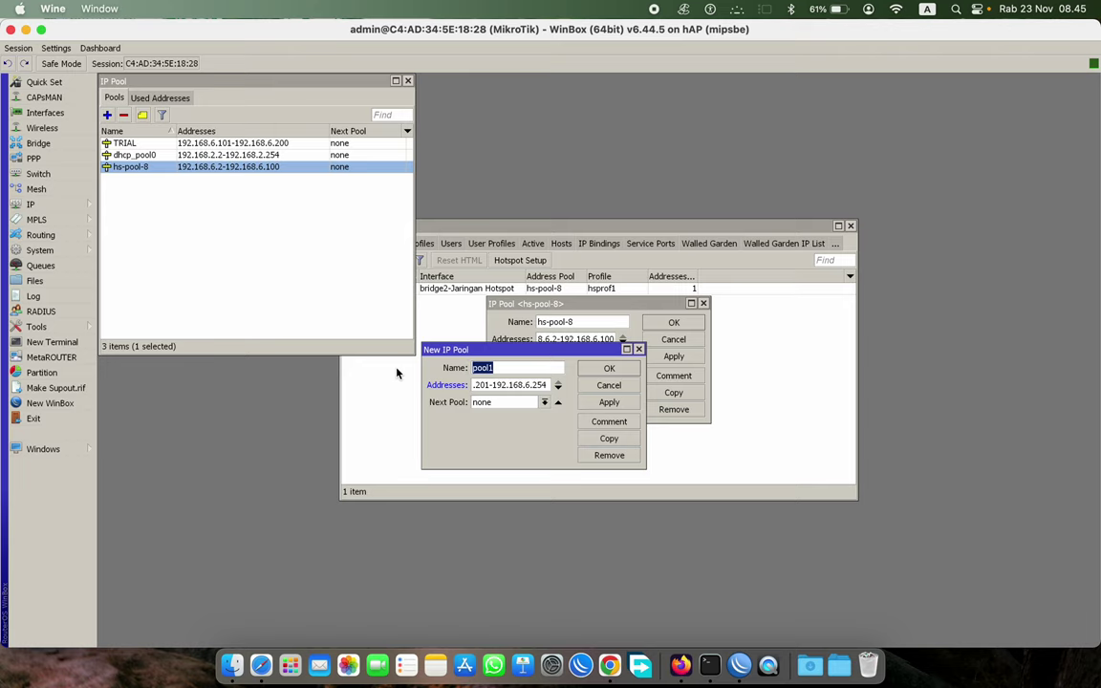
pyautogui.write('TAMU')
pyautogui.click(608, 402)
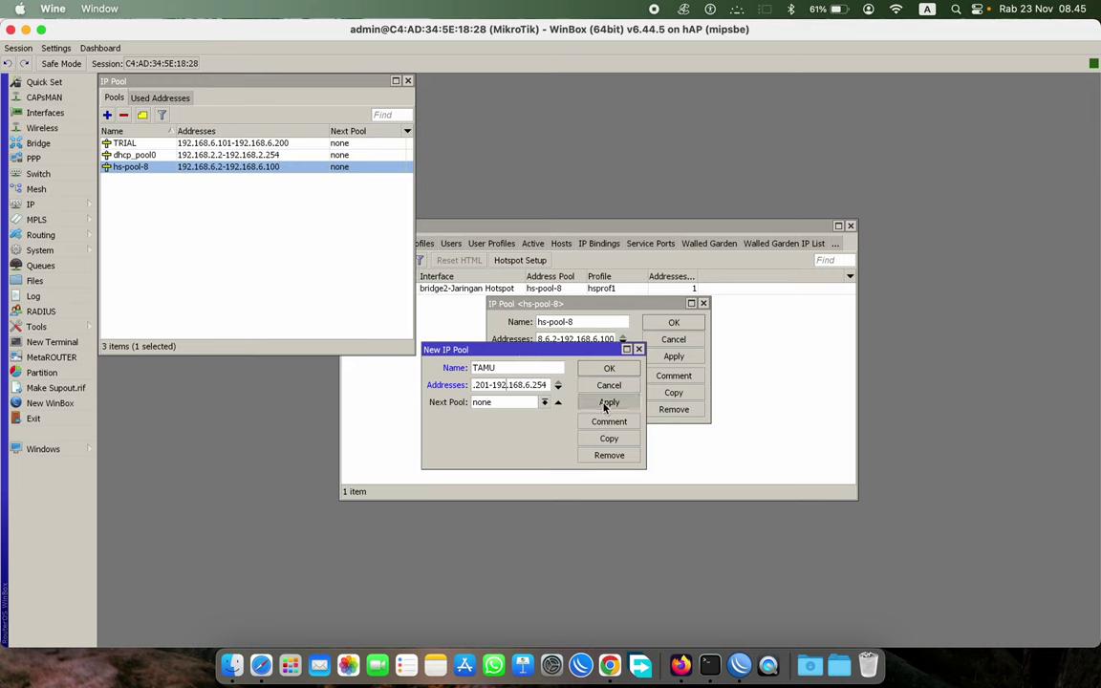
pyautogui.click(608, 385)
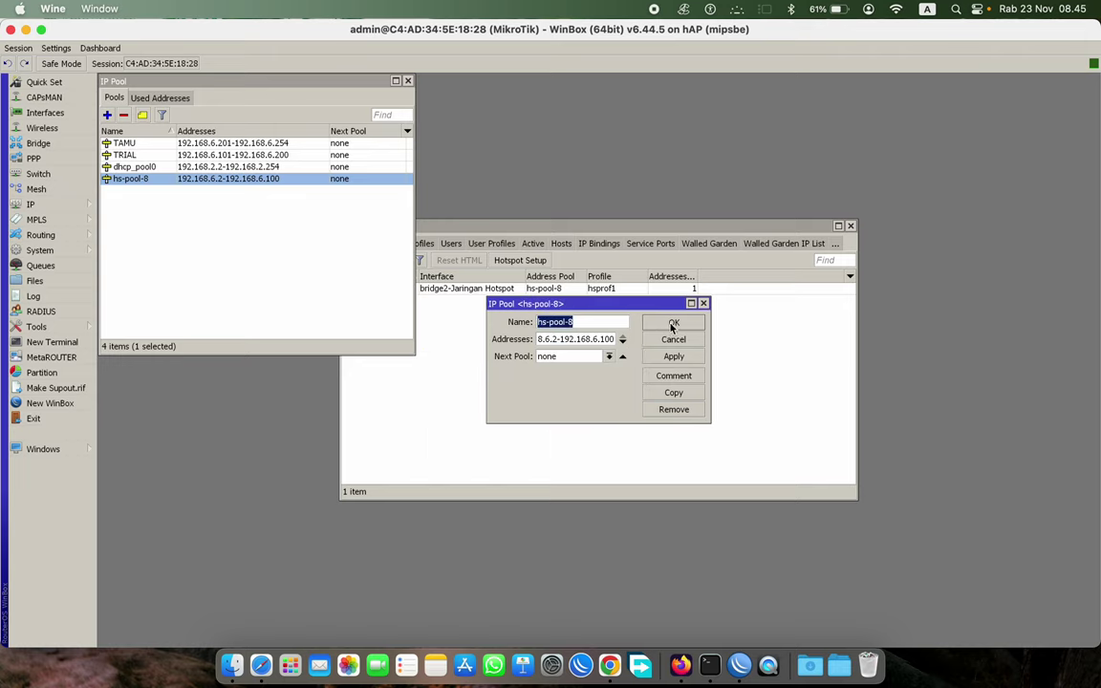
pyautogui.click(673, 322)
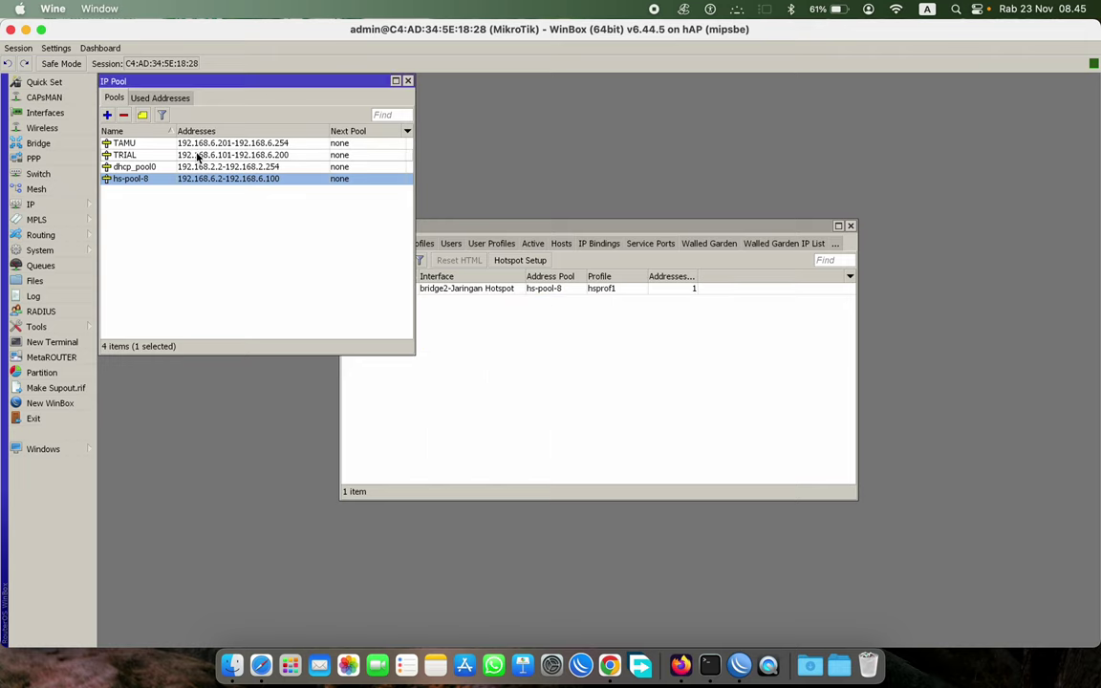
# - Sort the pools by name, place the Hotspot window beside them, and show Server Profiles
pyautogui.click(157, 131)
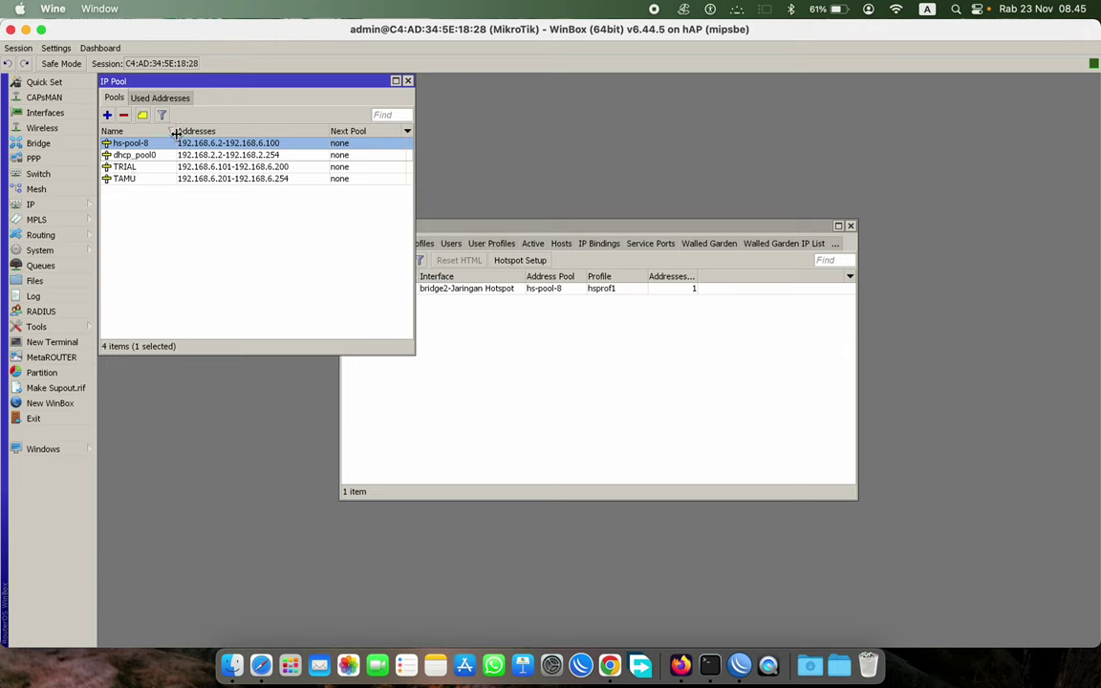
pyautogui.moveTo(175, 134); pyautogui.dragTo(169, 132)
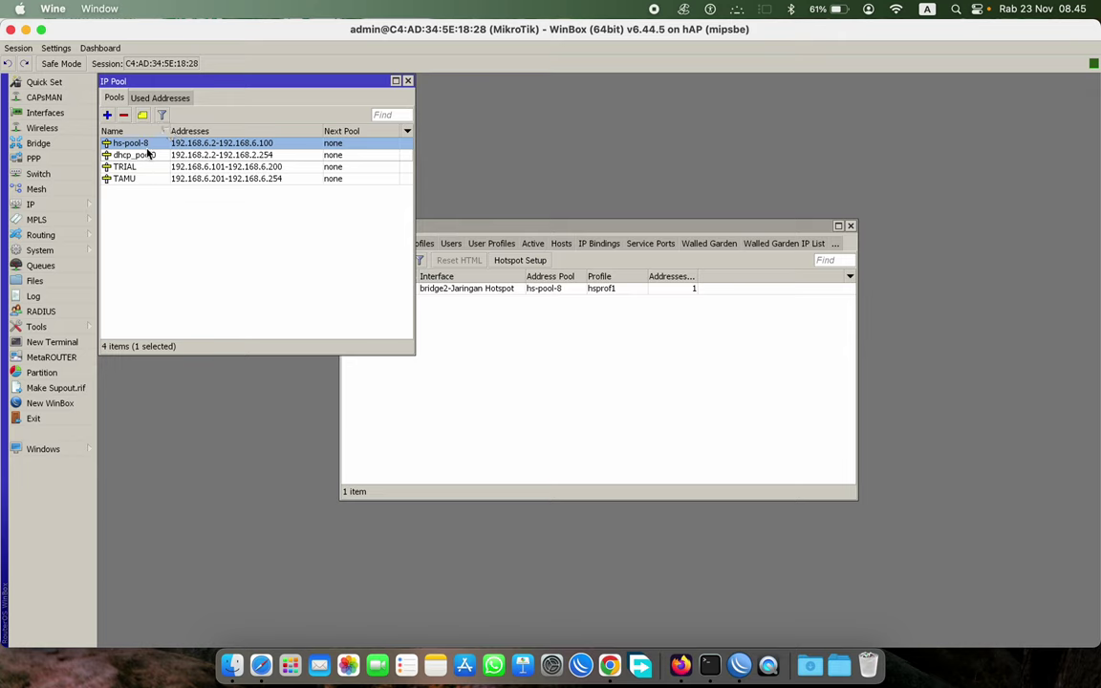
pyautogui.click(153, 131)
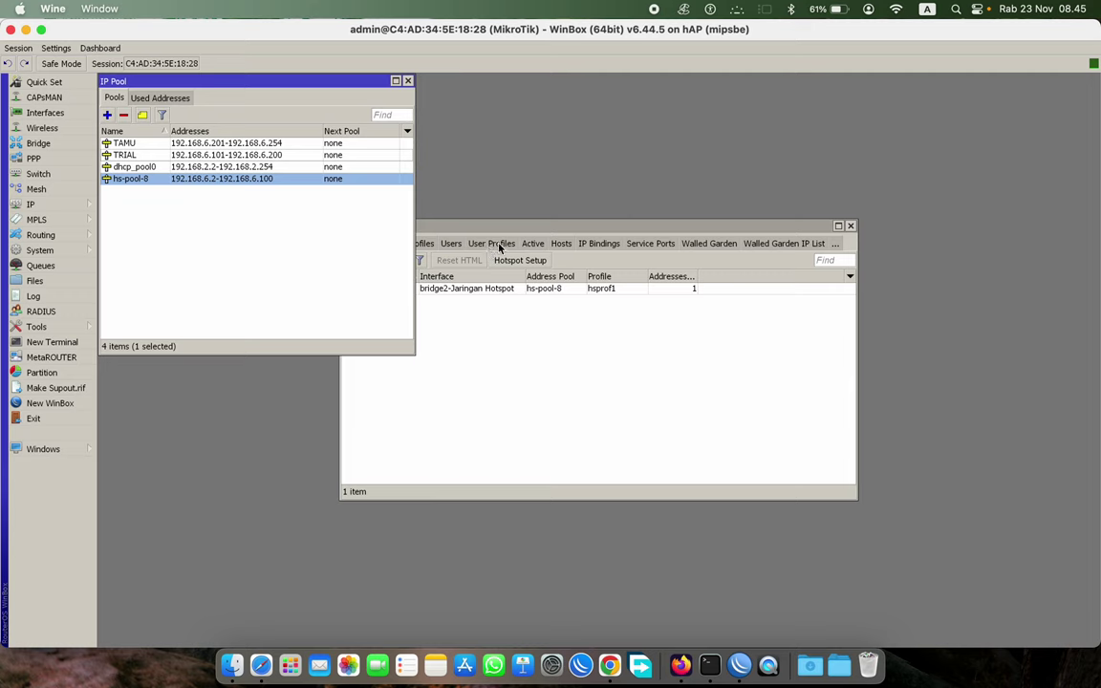
pyautogui.moveTo(497, 231); pyautogui.dragTo(698, 191)
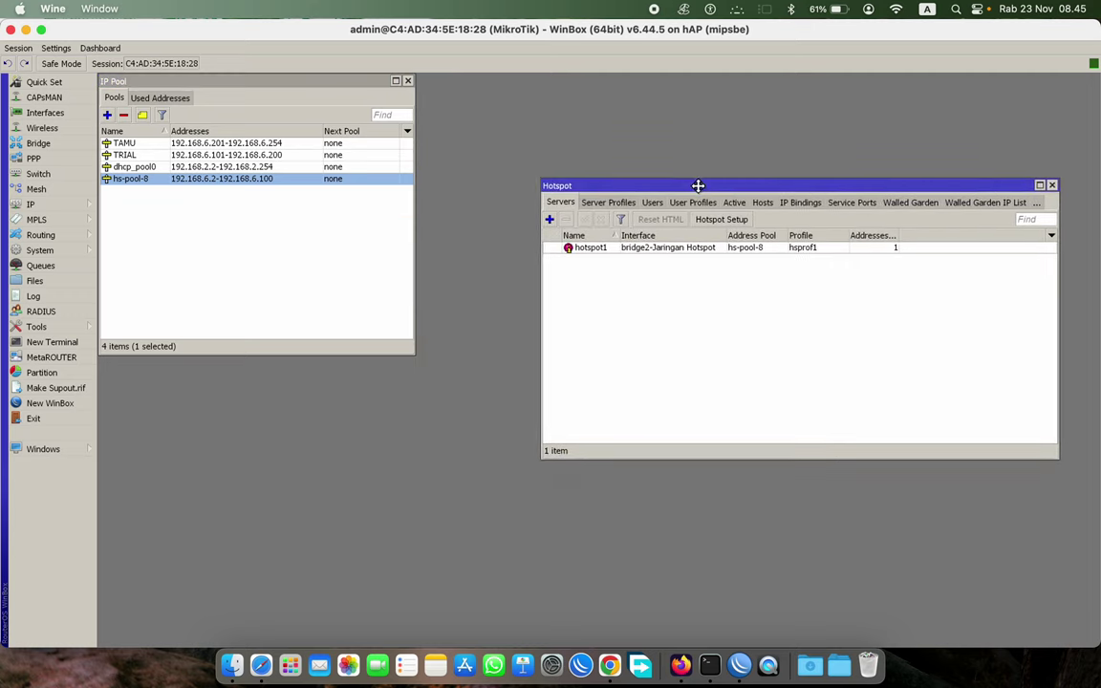
pyautogui.click(616, 204)
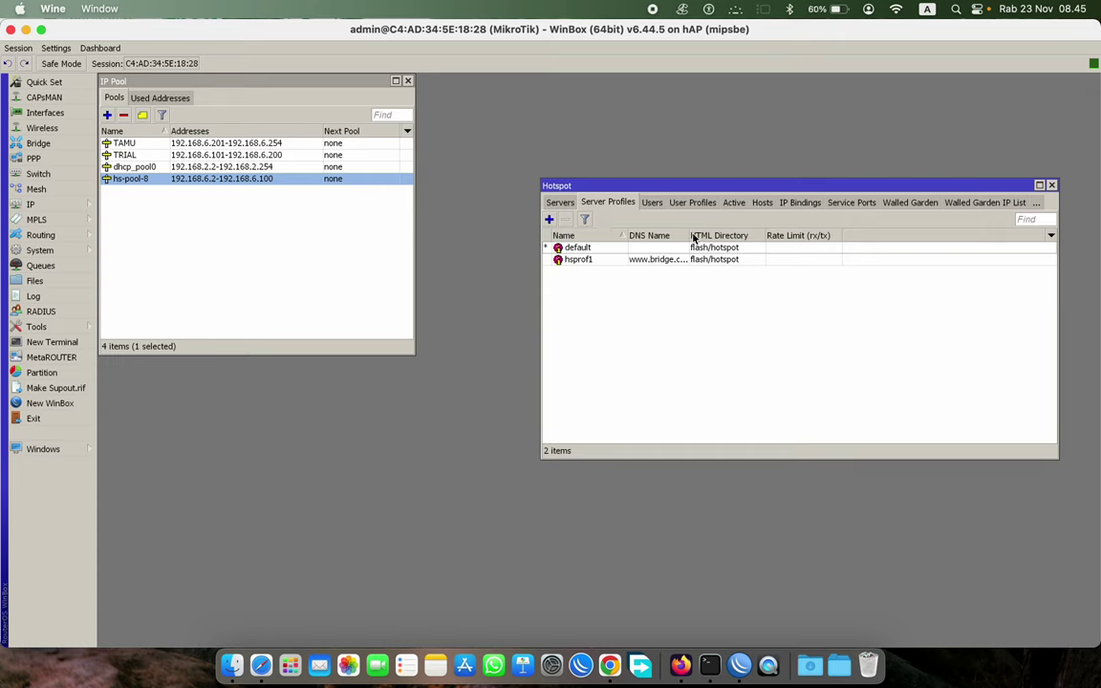
# - Switch hsprof1 from Cookie to Trial login with Trial Uptime Limit 00:00:00 and save it
pyautogui.moveTo(689, 234); pyautogui.dragTo(732, 234)
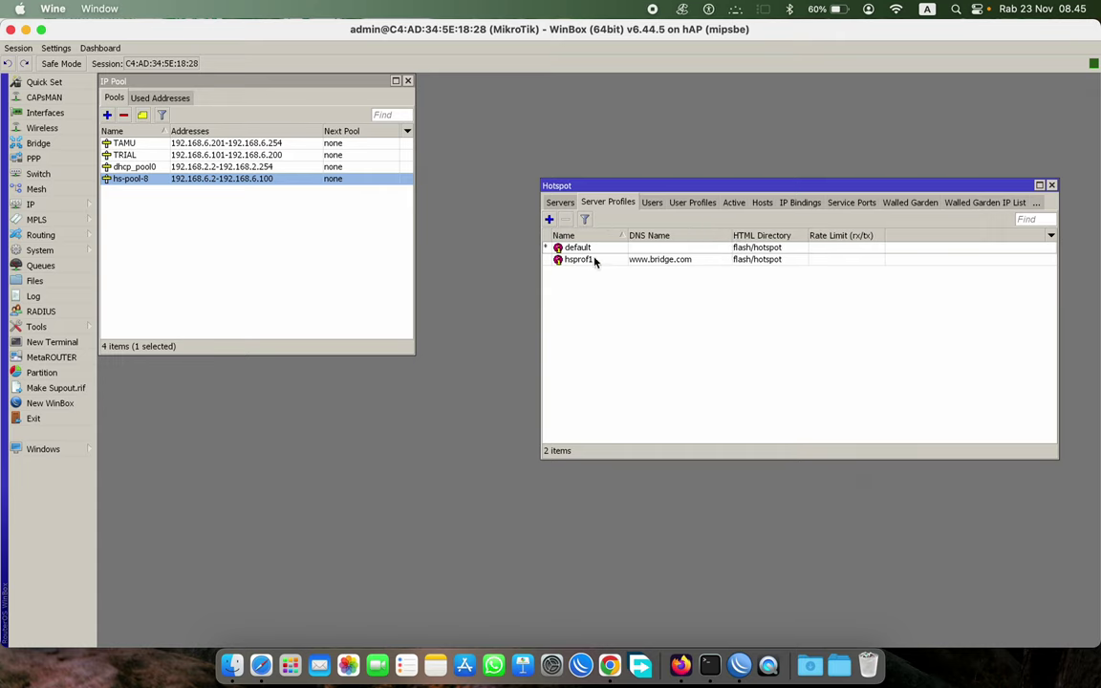
pyautogui.doubleClick(646, 261)
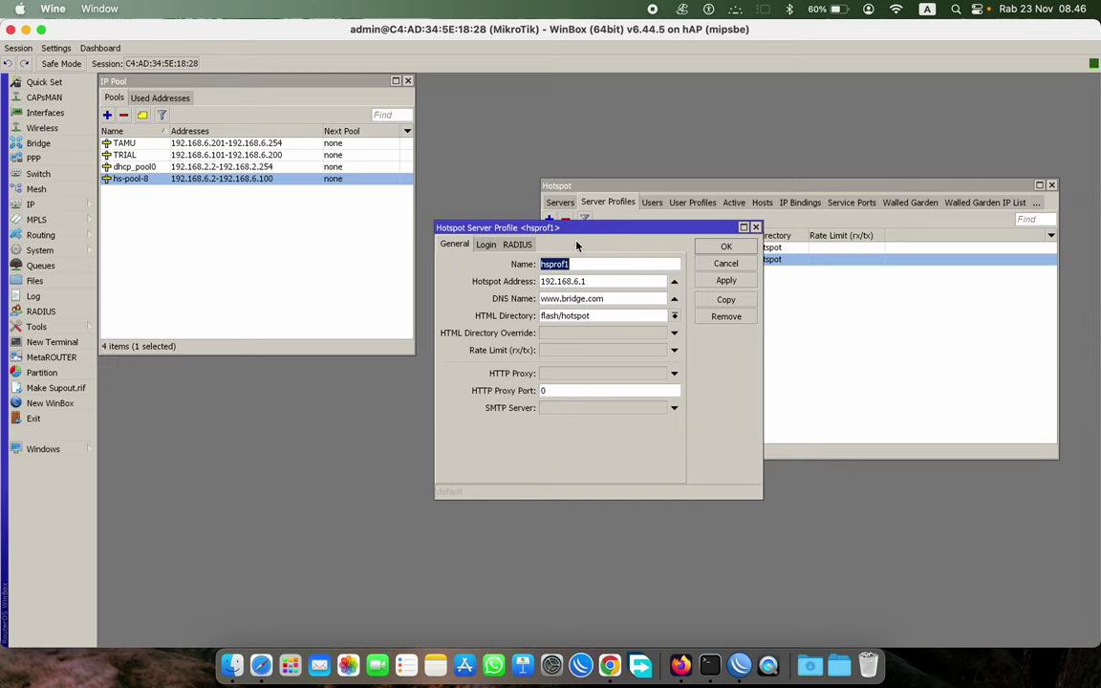
pyautogui.click(484, 246)
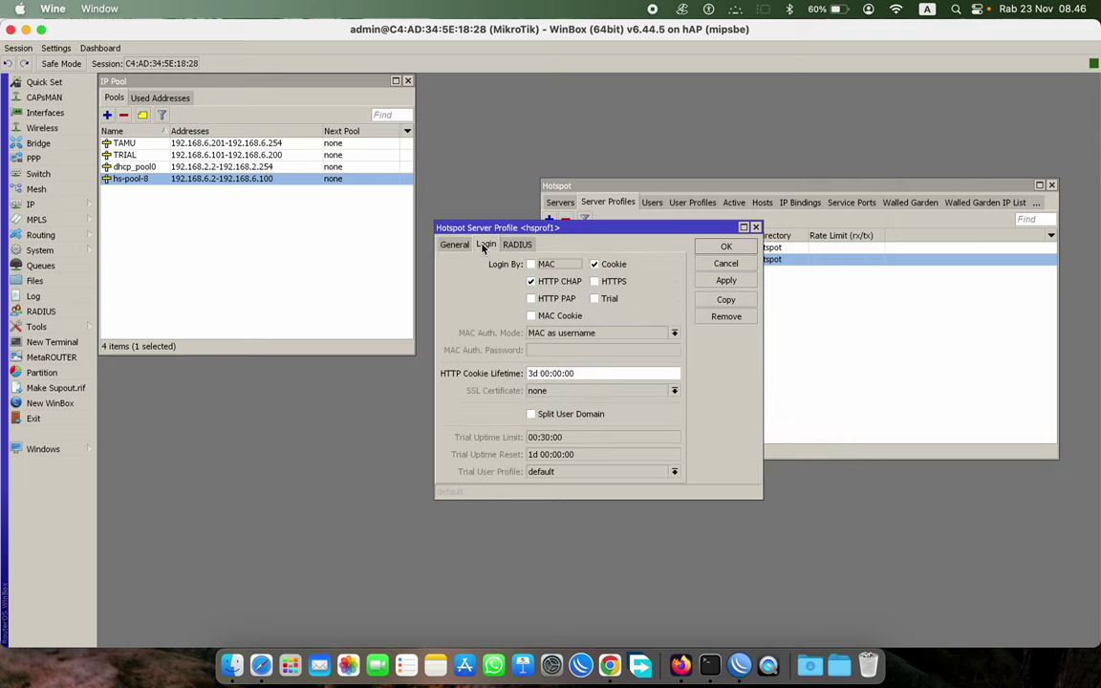
pyautogui.click(595, 266)
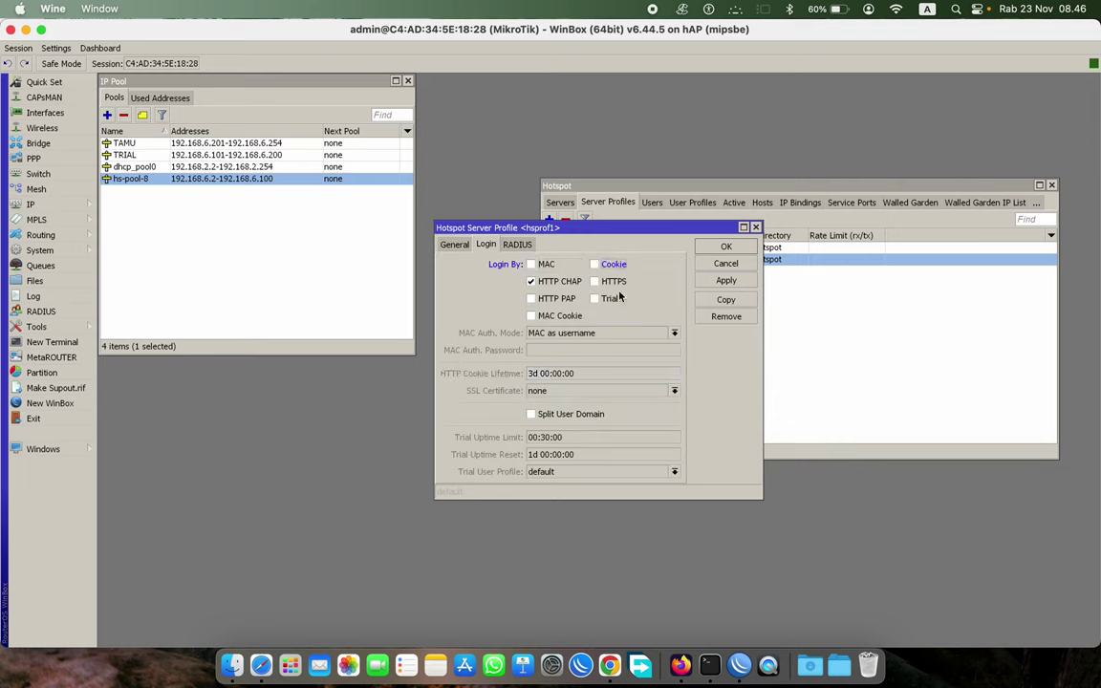
pyautogui.click(596, 300)
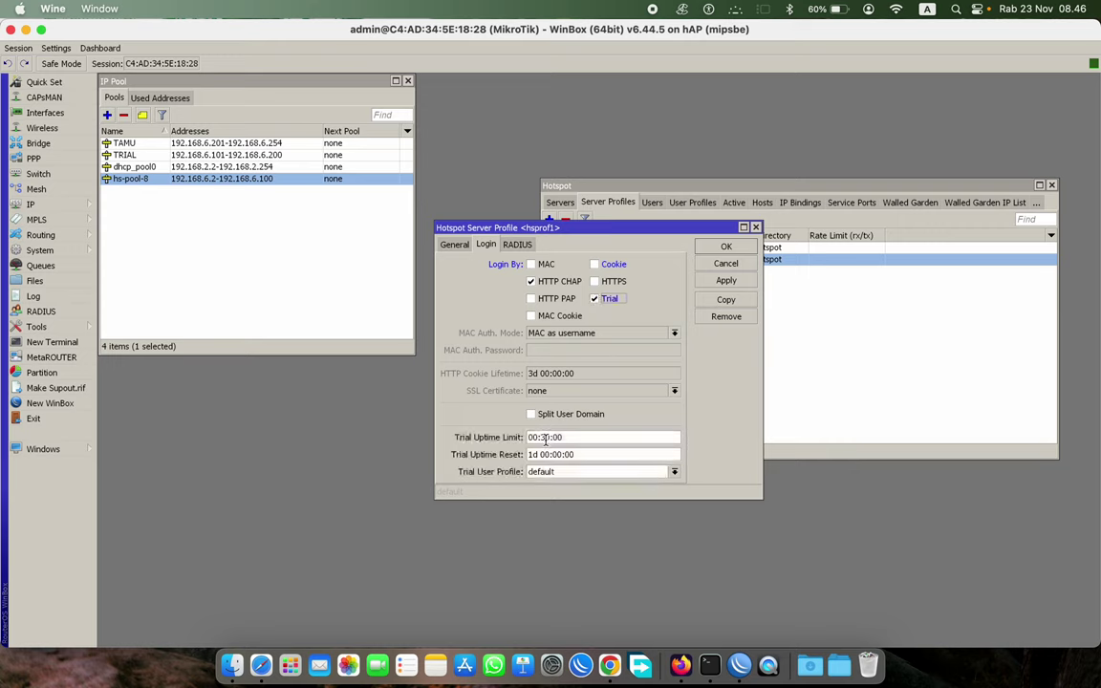
pyautogui.click(546, 436)
pyautogui.press('BackSpace')
pyautogui.write('00')
pyautogui.click(560, 472)
pyautogui.click(560, 473)
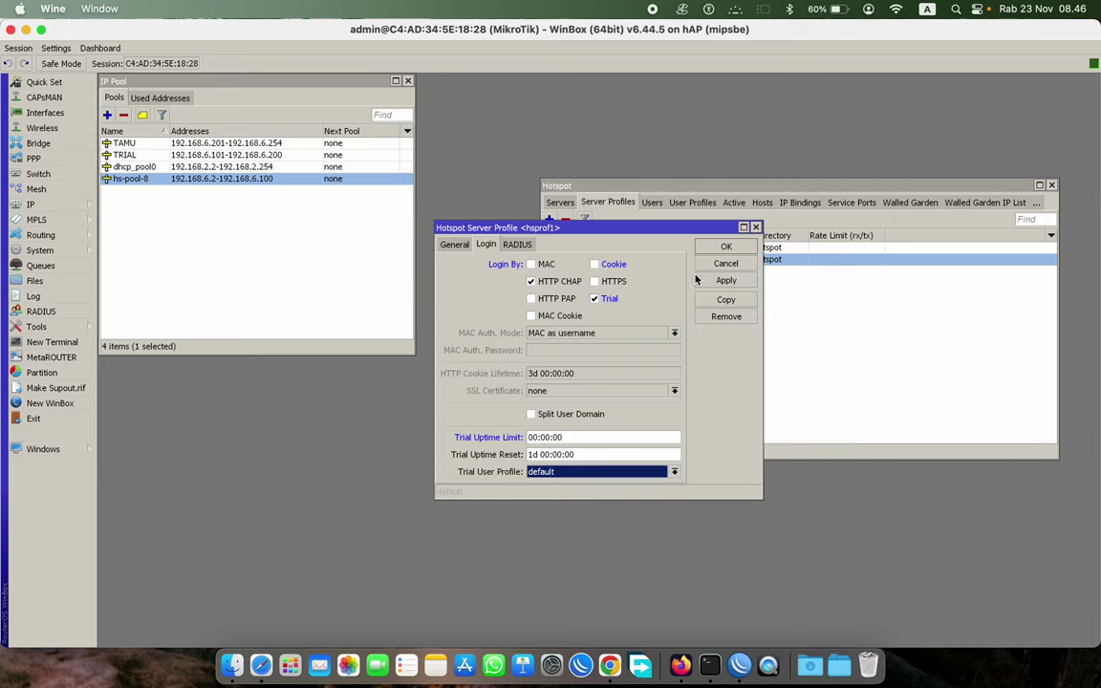
pyautogui.click(724, 281)
pyautogui.click(726, 248)
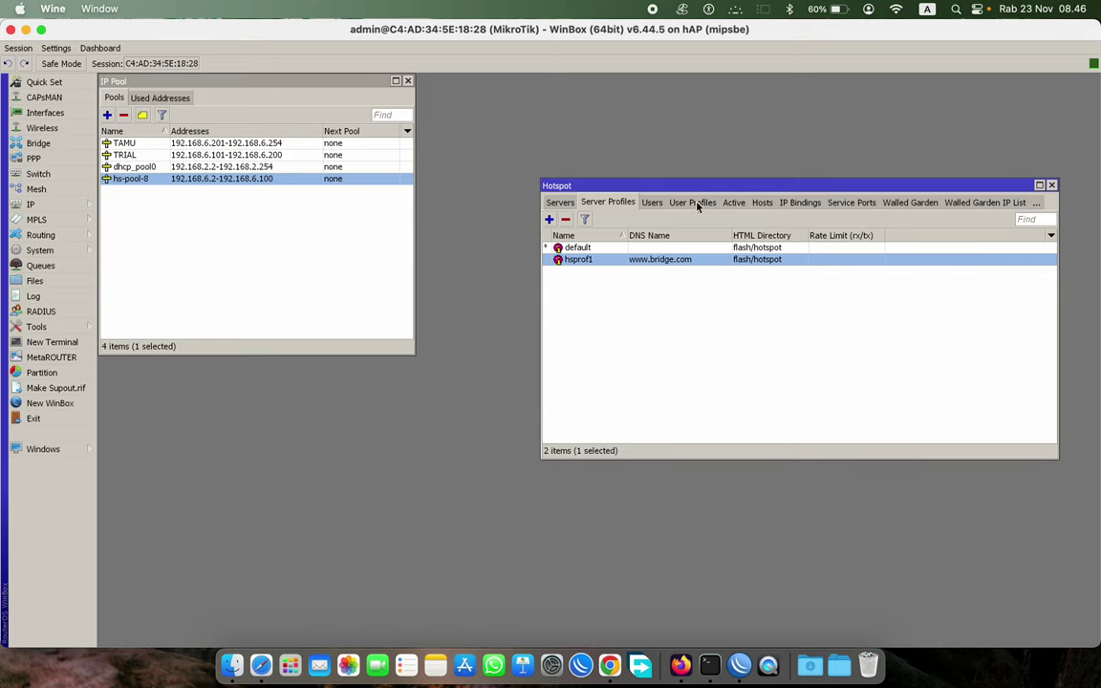
# - Add a new hotspot user profile named TRIAL using the TRIAL address pool
pyautogui.click(696, 203)
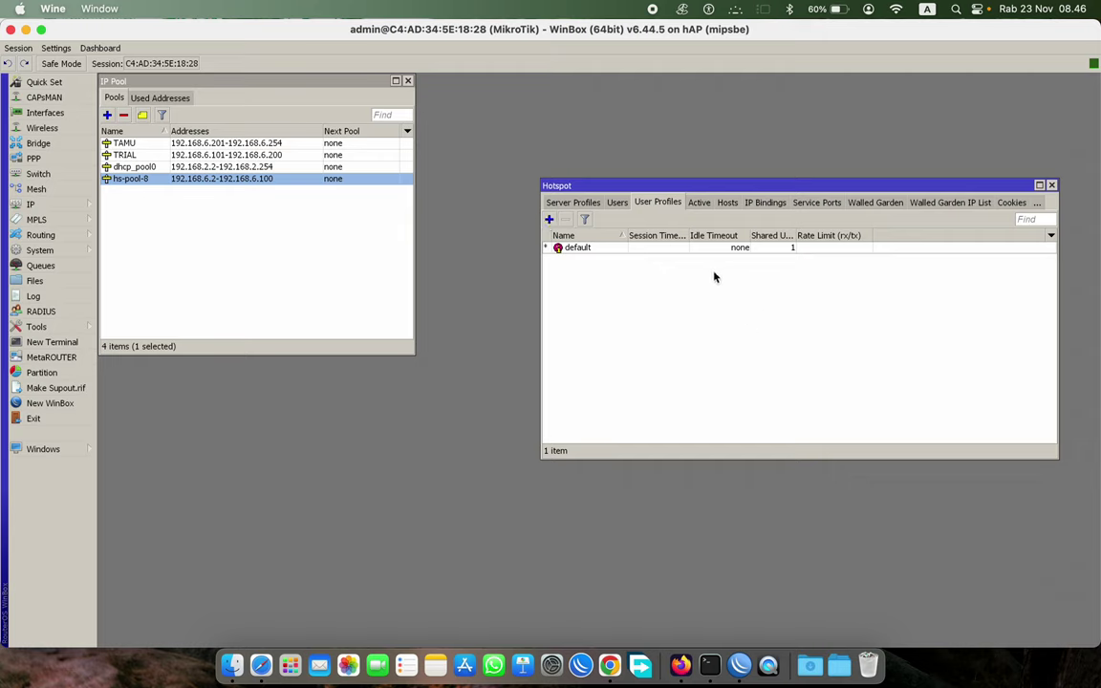
pyautogui.click(549, 221)
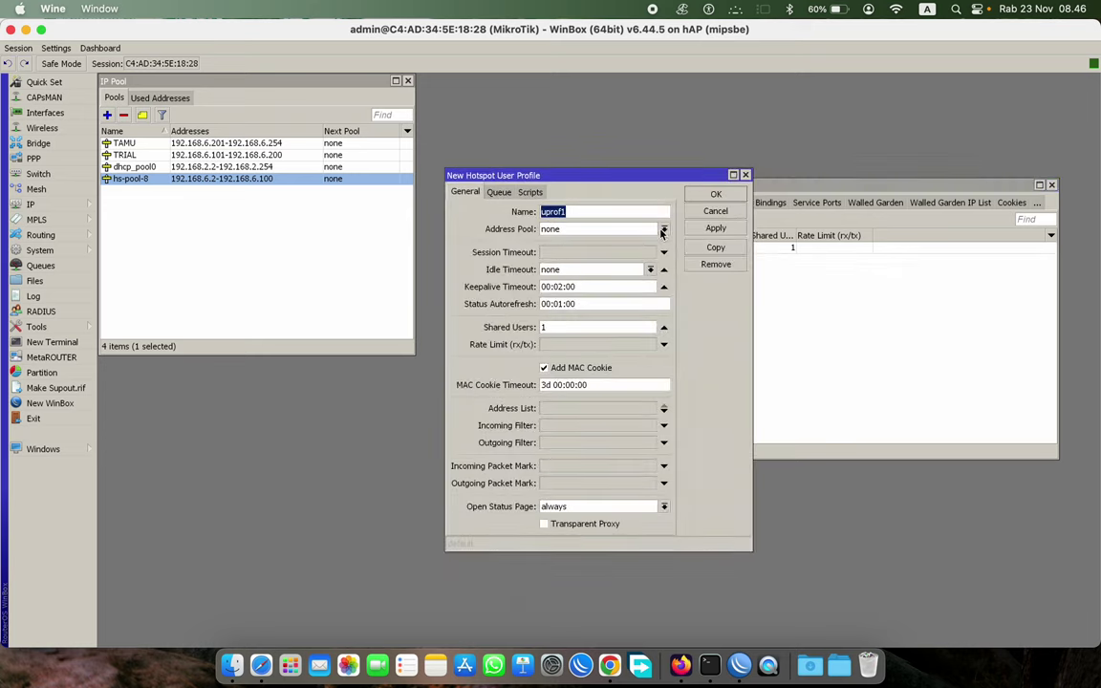
pyautogui.moveTo(590, 181); pyautogui.dragTo(748, 168)
pyautogui.write('TRIAL')
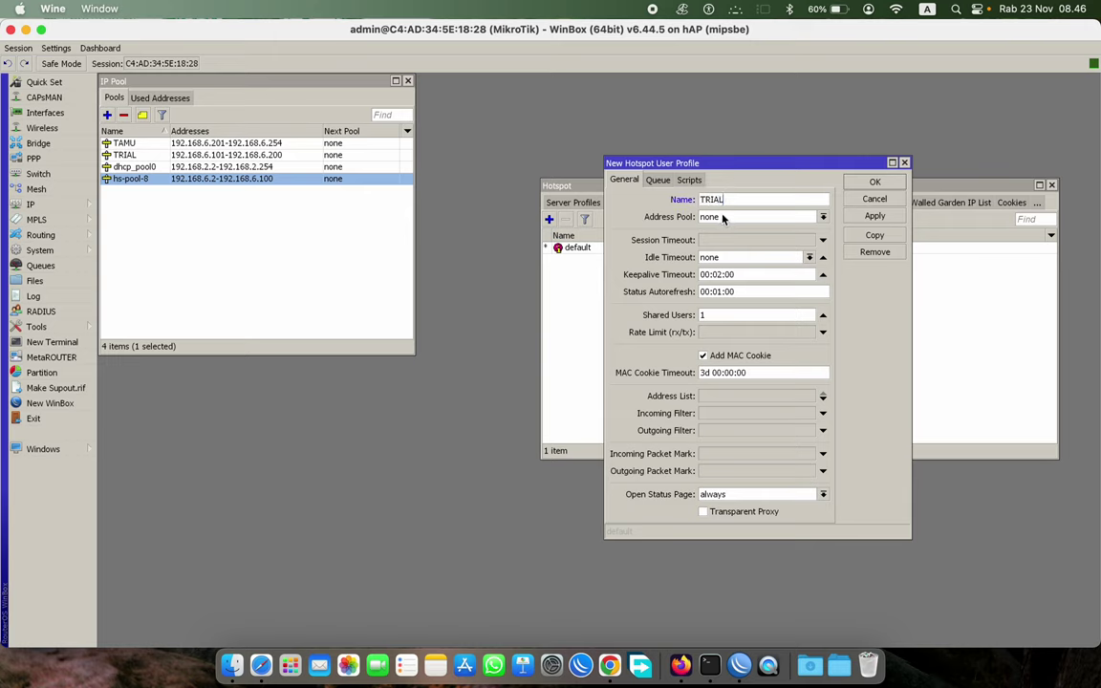
pyautogui.click(723, 218)
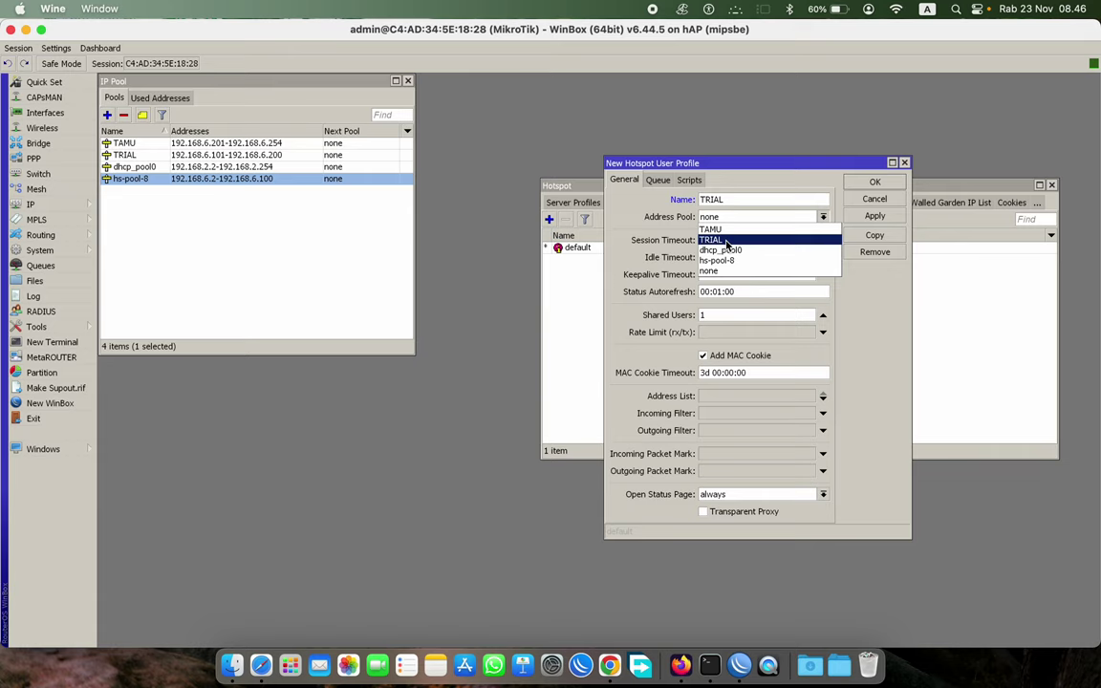
pyautogui.click(727, 241)
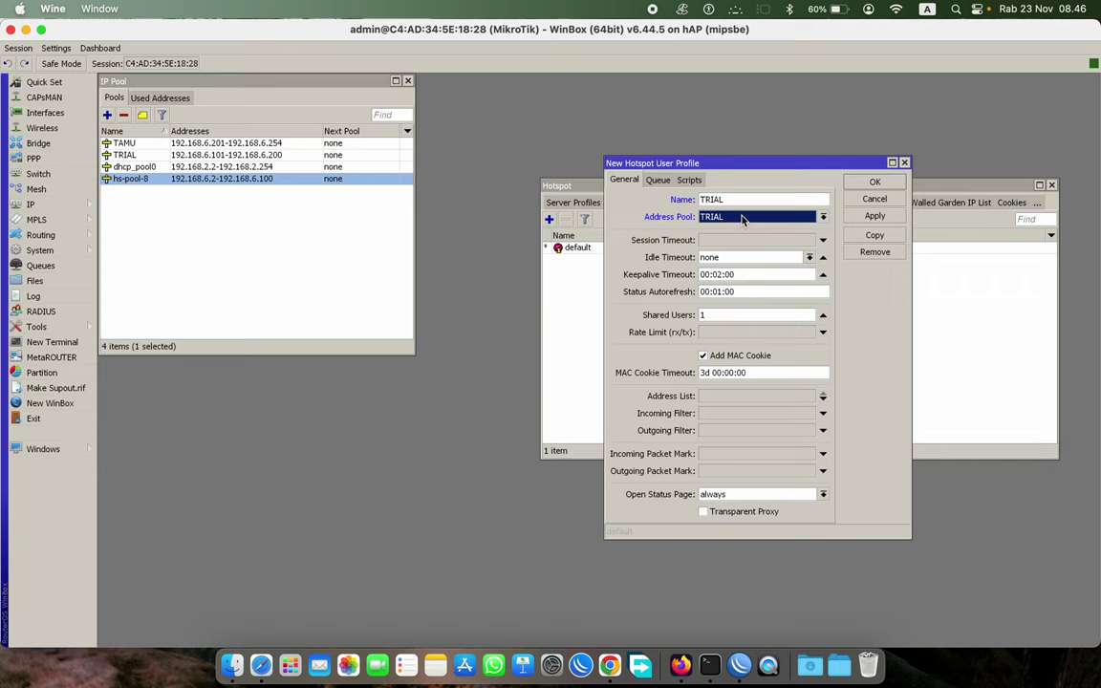
# - Give TRIAL a 1M/1M rate limit without MAC cookie, save, and copy it
pyautogui.click(721, 332)
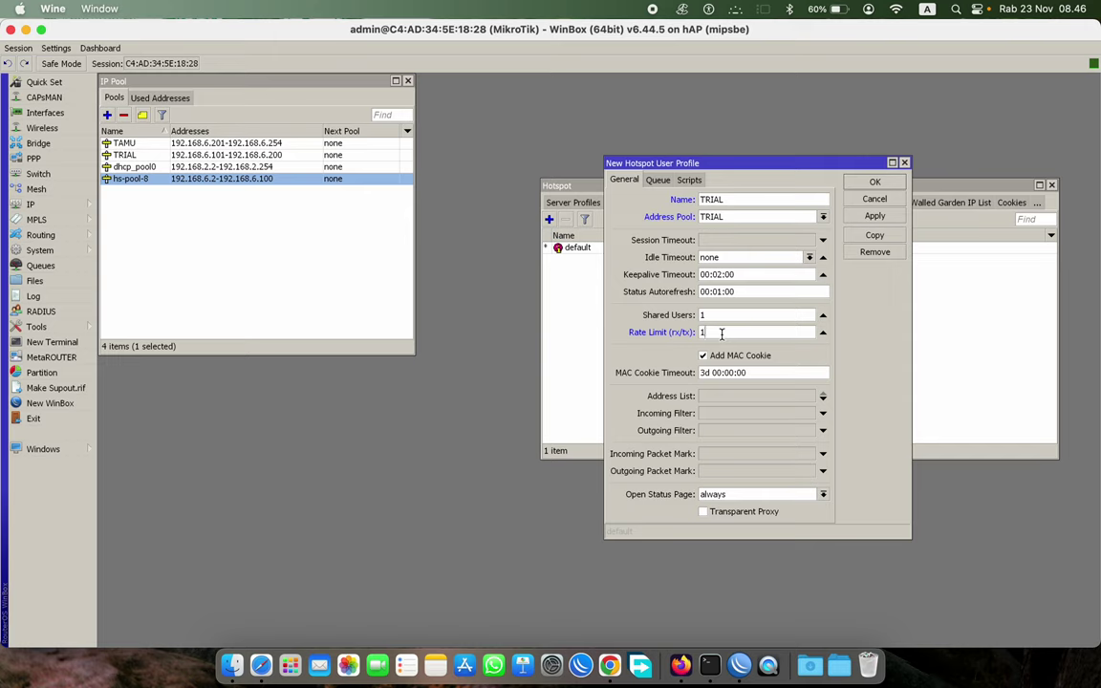
pyautogui.write('1M/1M')
pyautogui.click(722, 358)
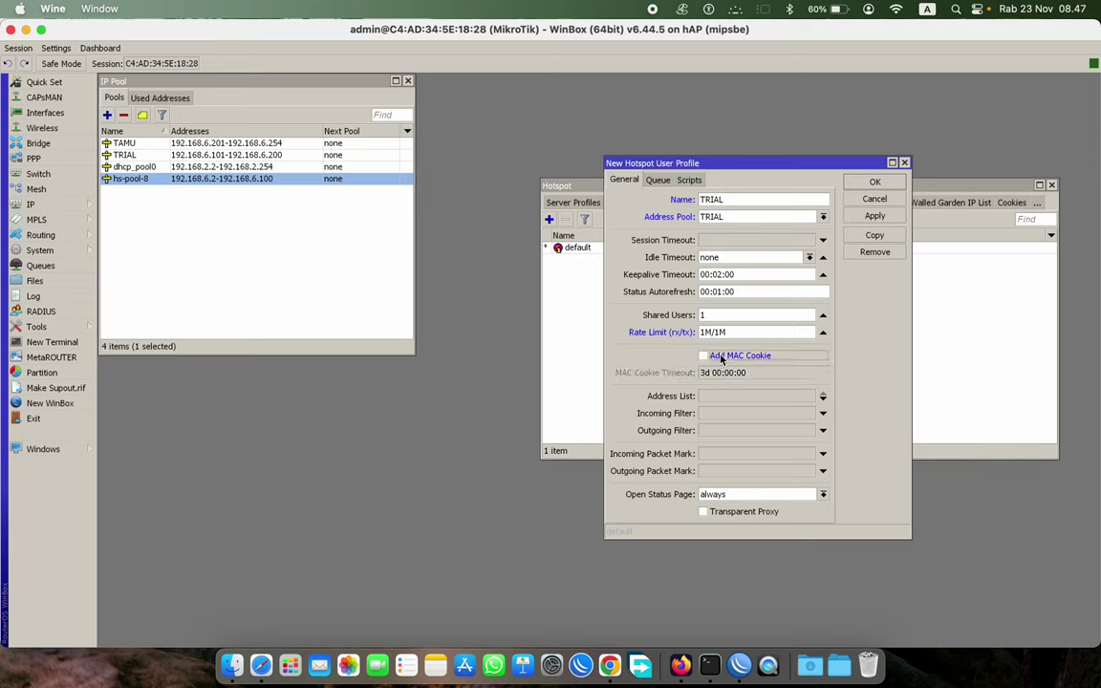
pyautogui.click(884, 218)
pyautogui.moveTo(815, 161); pyautogui.dragTo(246, 232)
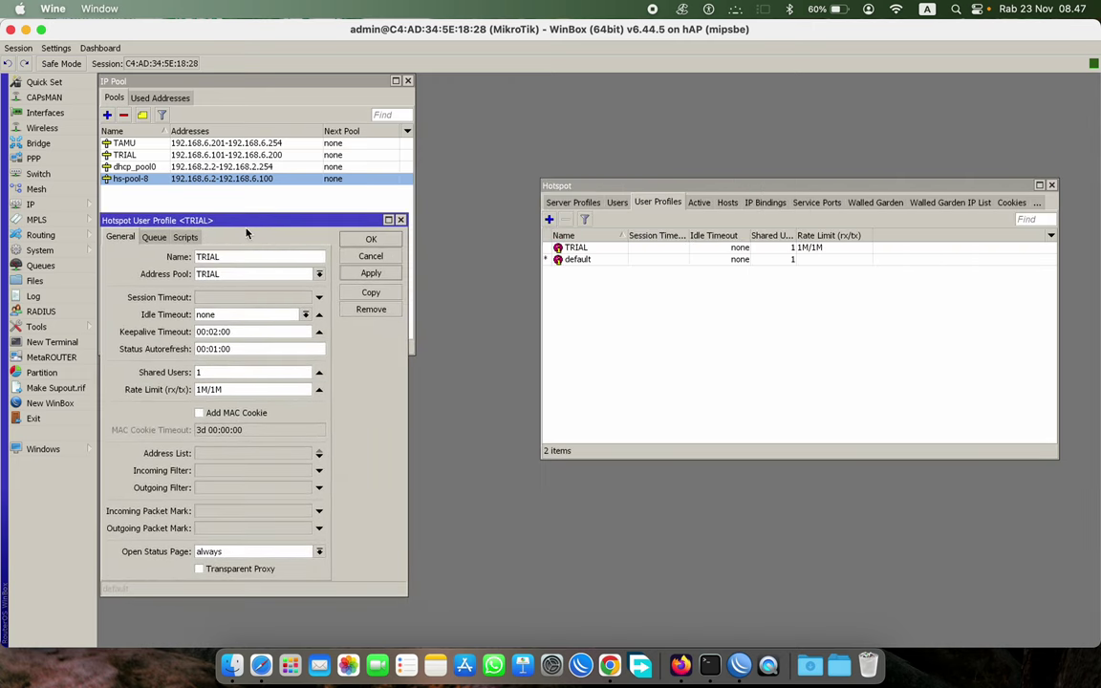
pyautogui.click(370, 292)
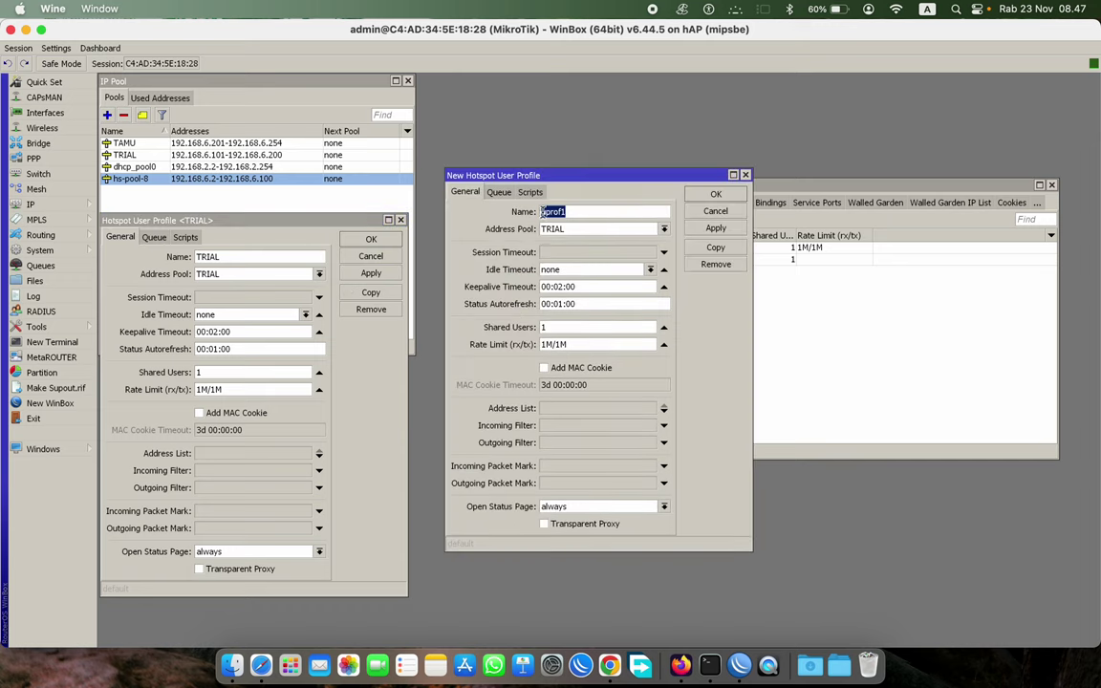
# - Save the copied profile as TAMU with the TAMU pool and a 1M/720K rate limit
pyautogui.write('TAMU')
pyautogui.click(587, 230)
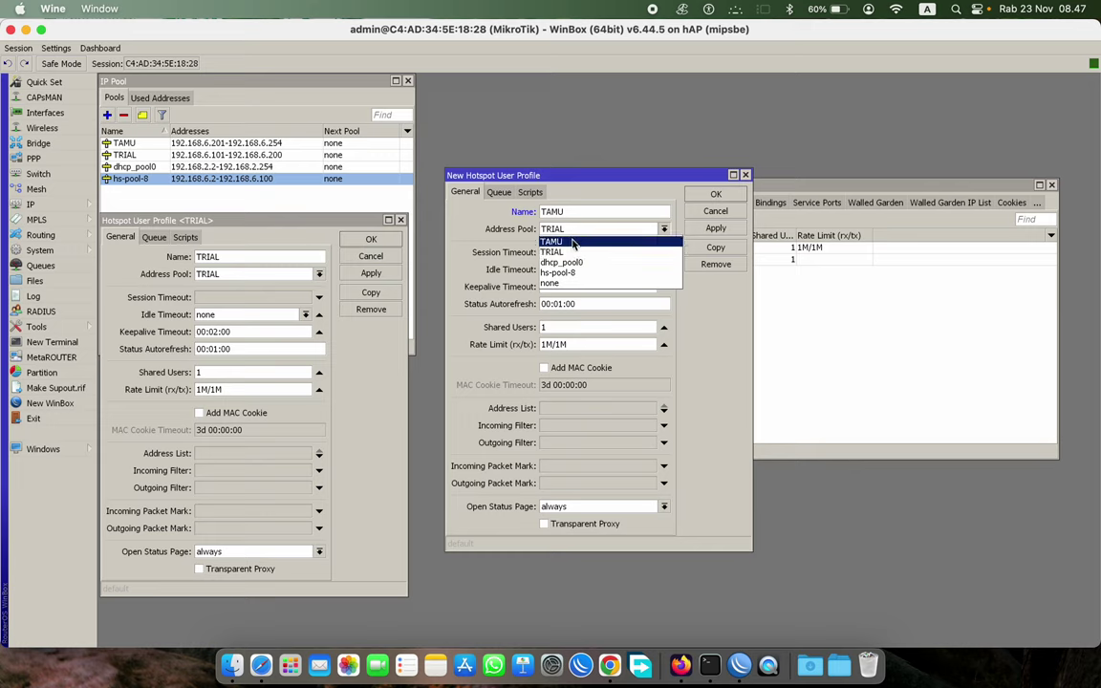
pyautogui.click(574, 245)
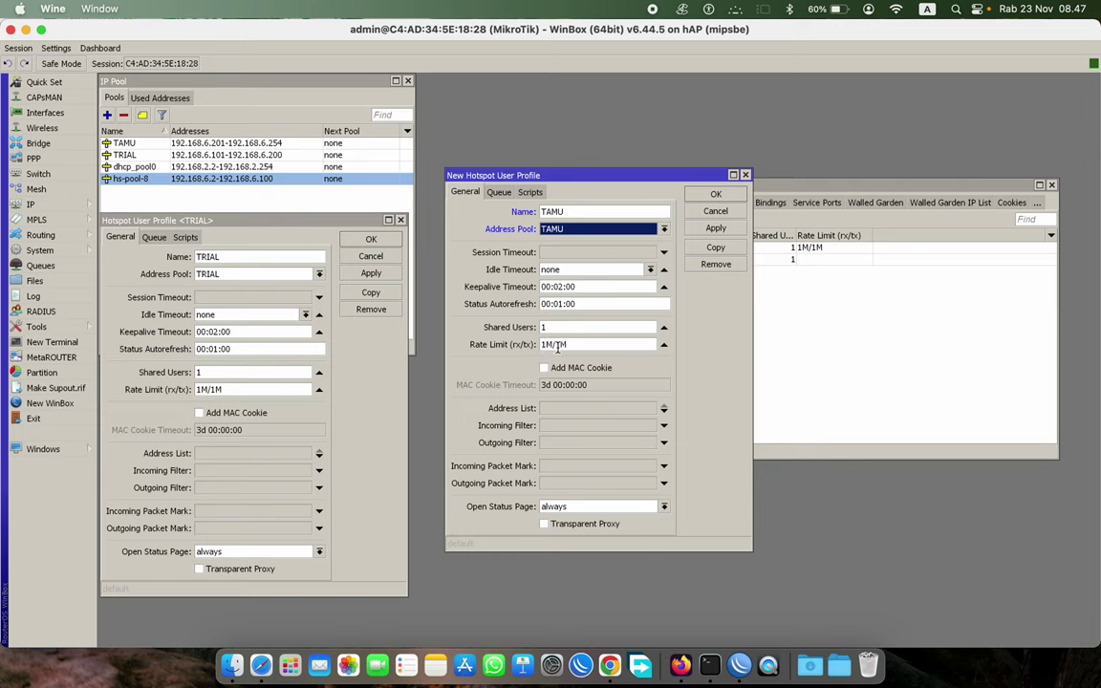
pyautogui.moveTo(554, 345)
pyautogui.mouseDown()
pyautogui.moveTo(567, 347)
pyautogui.moveTo(554, 351)
pyautogui.mouseUp()
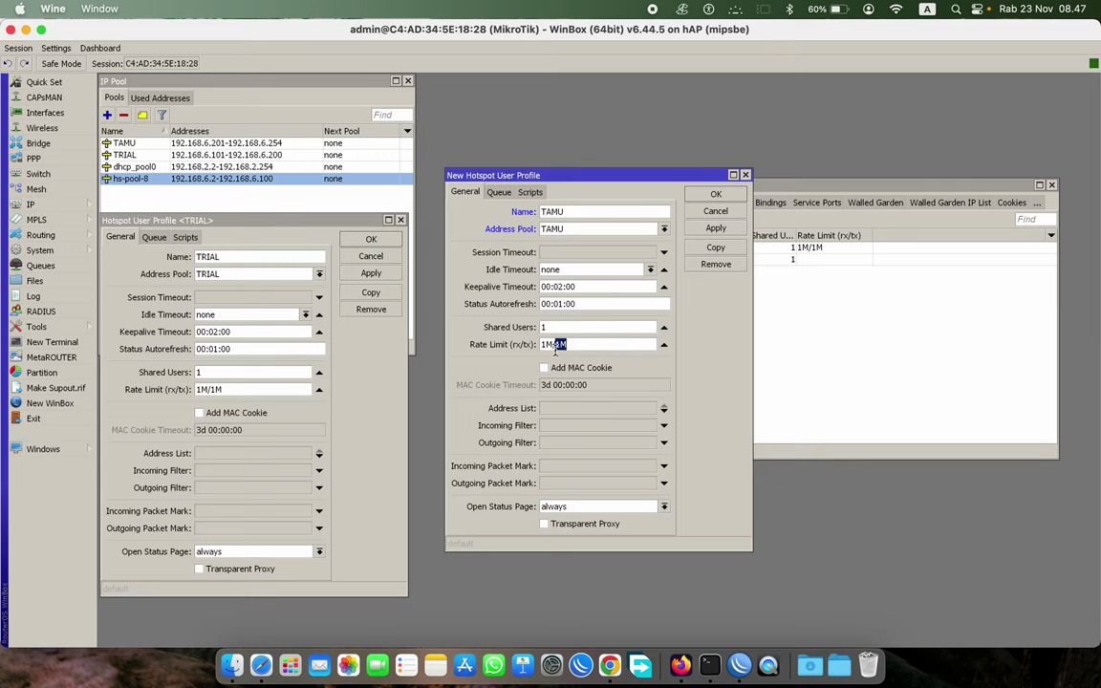
pyautogui.press('BackSpace')
pyautogui.write('20K')
pyautogui.click(717, 228)
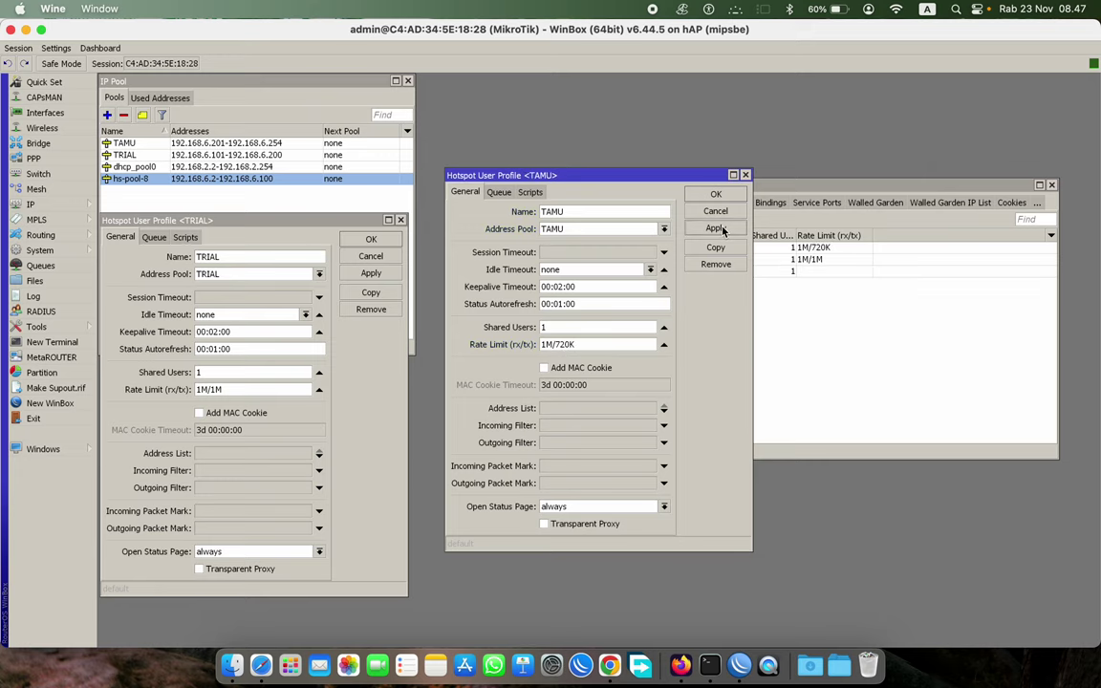
pyautogui.click(717, 194)
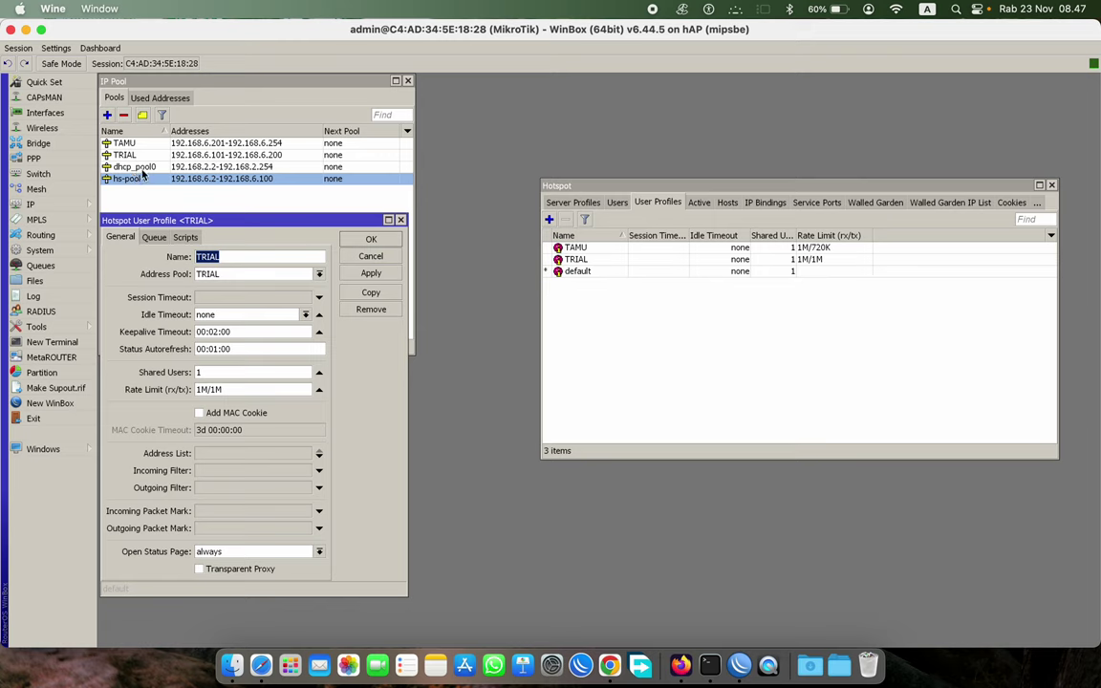
# - Create a KARYAWAN profile from TRIAL using hs-pool-8 and a 5M rate limit
pyautogui.click(369, 292)
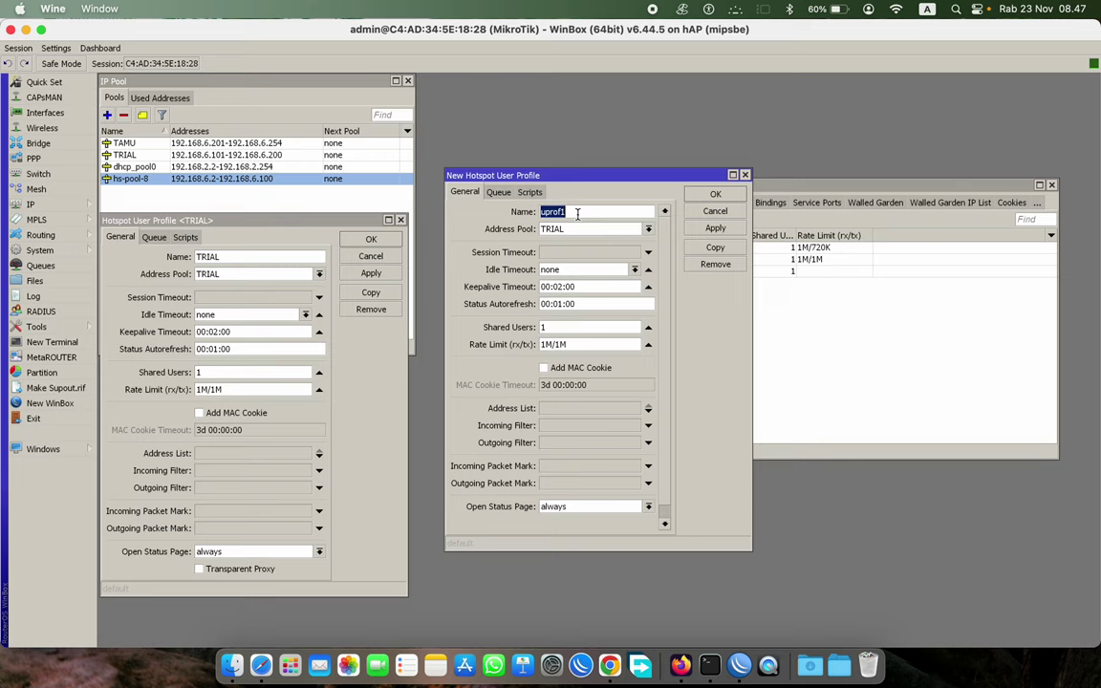
pyautogui.write('KARYAWAN')
pyautogui.click(578, 230)
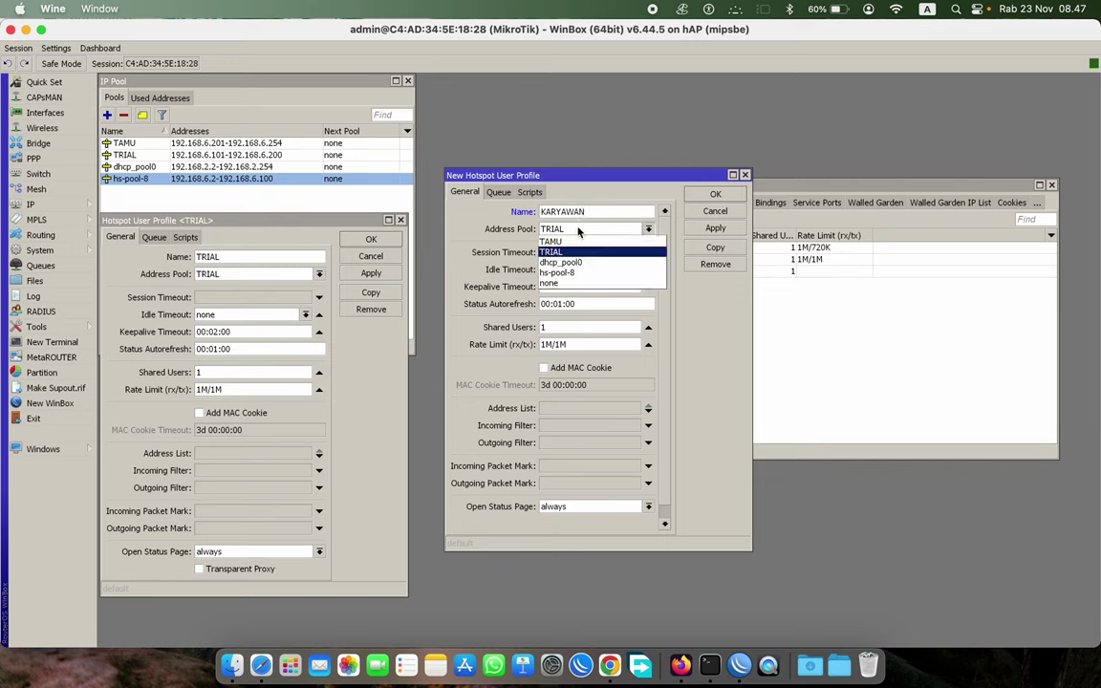
pyautogui.click(573, 273)
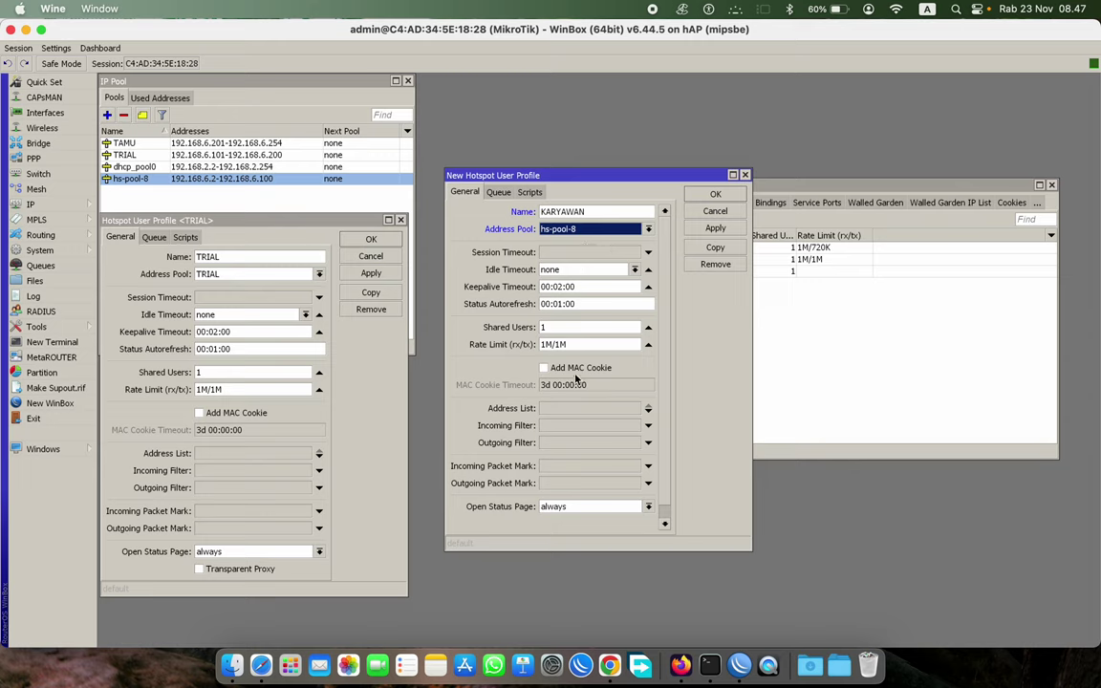
pyautogui.click(540, 345)
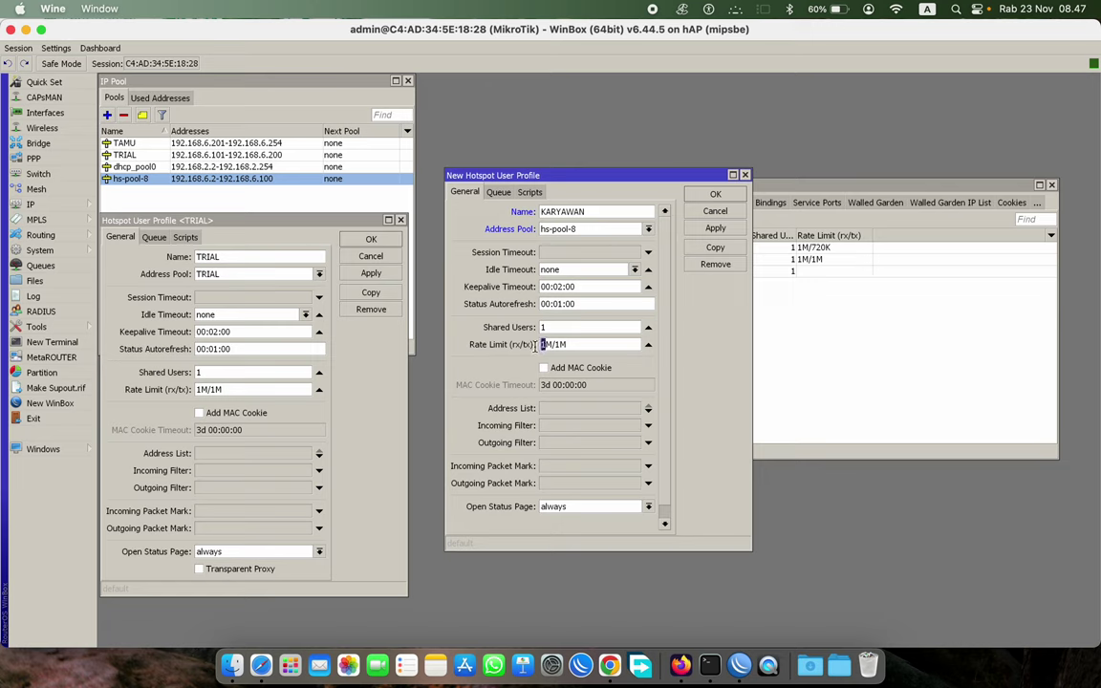
pyautogui.write('2')
pyautogui.moveTo(546, 348); pyautogui.dragTo(538, 351)
pyautogui.write('5M/2')
pyautogui.click(715, 227)
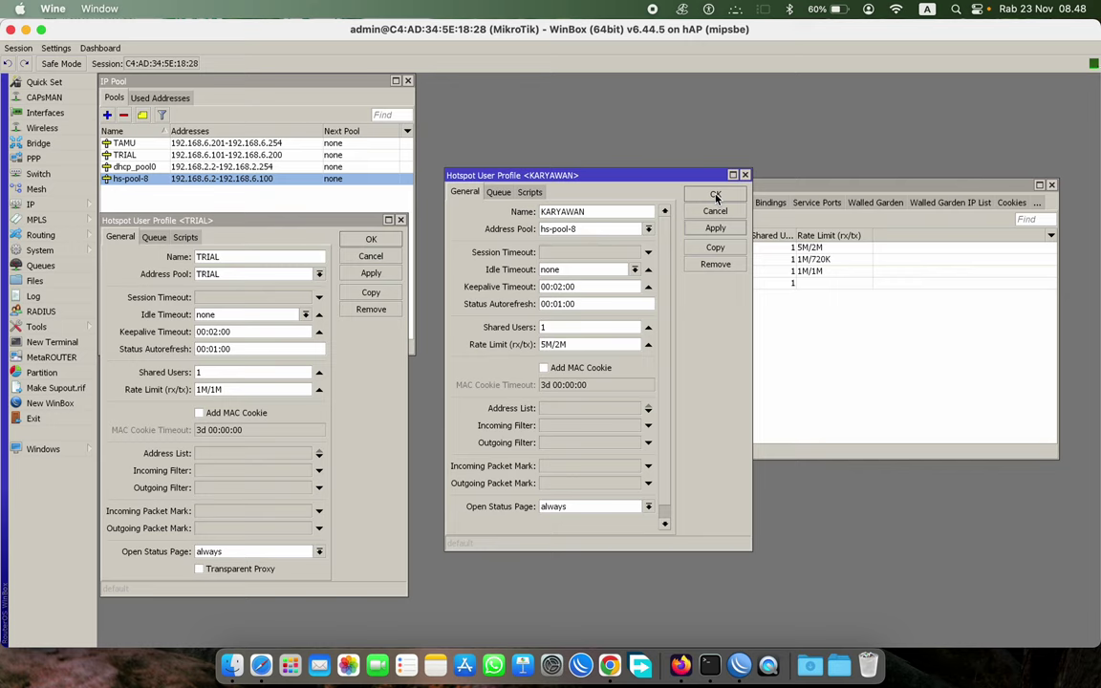
# - Set KARYAWAN's rate limit to 5M/2M and close the KARYAWAN and TRIAL profile dialogs
pyautogui.doubleClick(560, 344)
pyautogui.click(587, 346)
pyautogui.doubleClick(560, 344)
pyautogui.moveTo(566, 345); pyautogui.dragTo(521, 346)
pyautogui.click(574, 344)
pyautogui.doubleClick(561, 345)
pyautogui.write('2M')
pyautogui.click(716, 195)
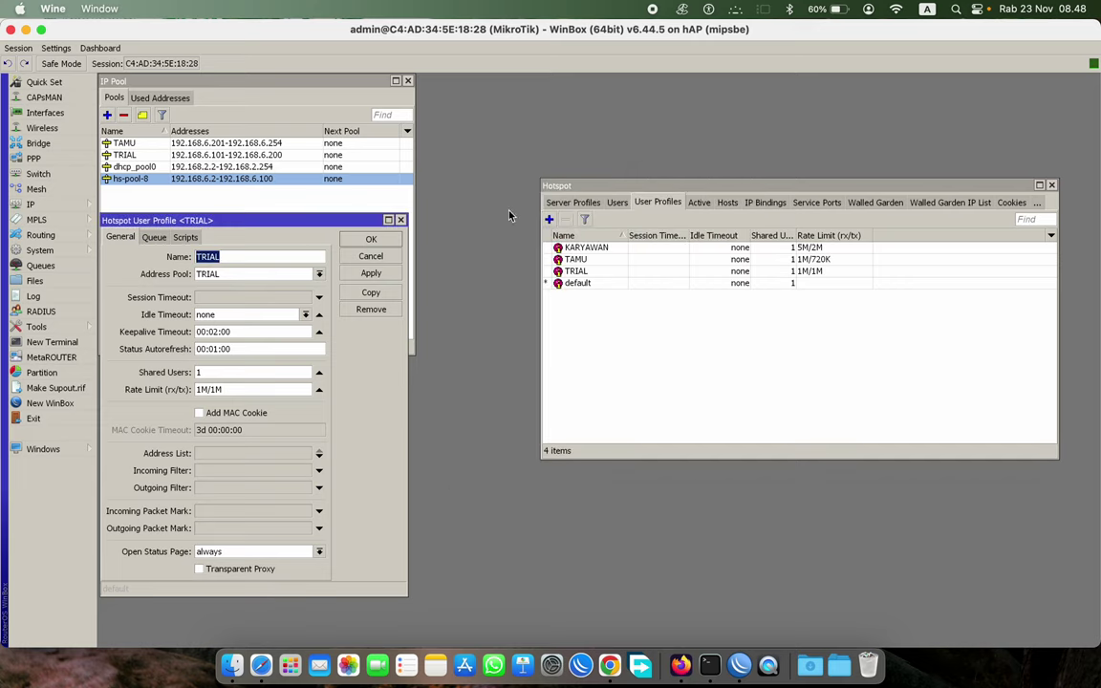
pyautogui.click(392, 239)
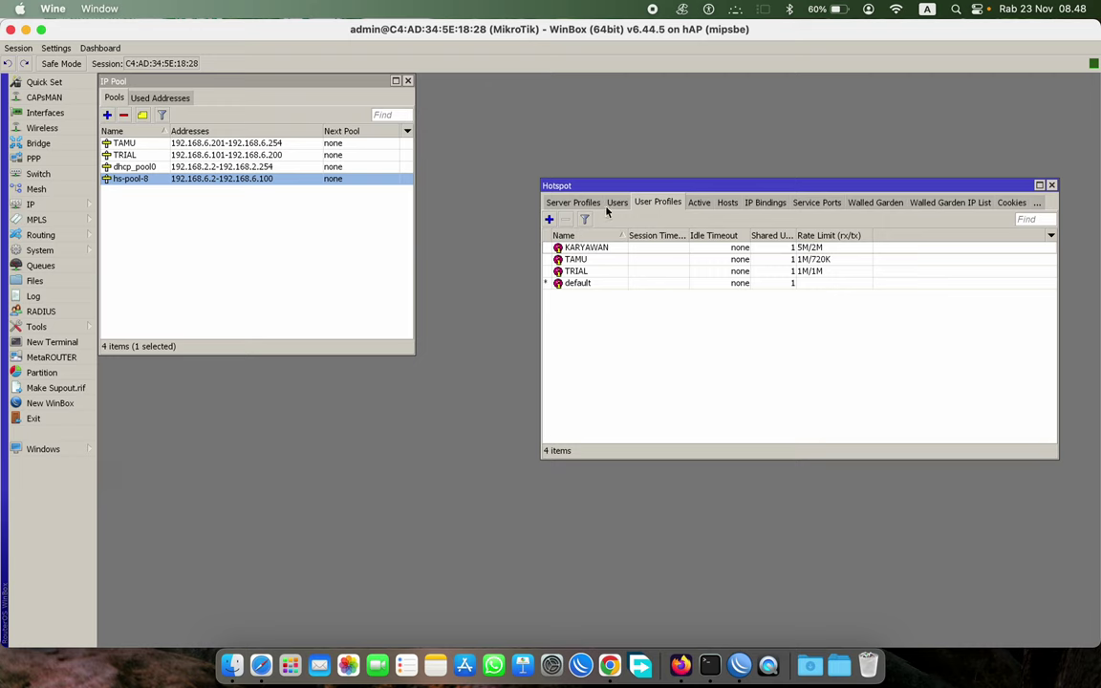
# - Choose TRIAL as hsprof1's Trial User Profile on its Login settings, then apply and close
pyautogui.click(565, 202)
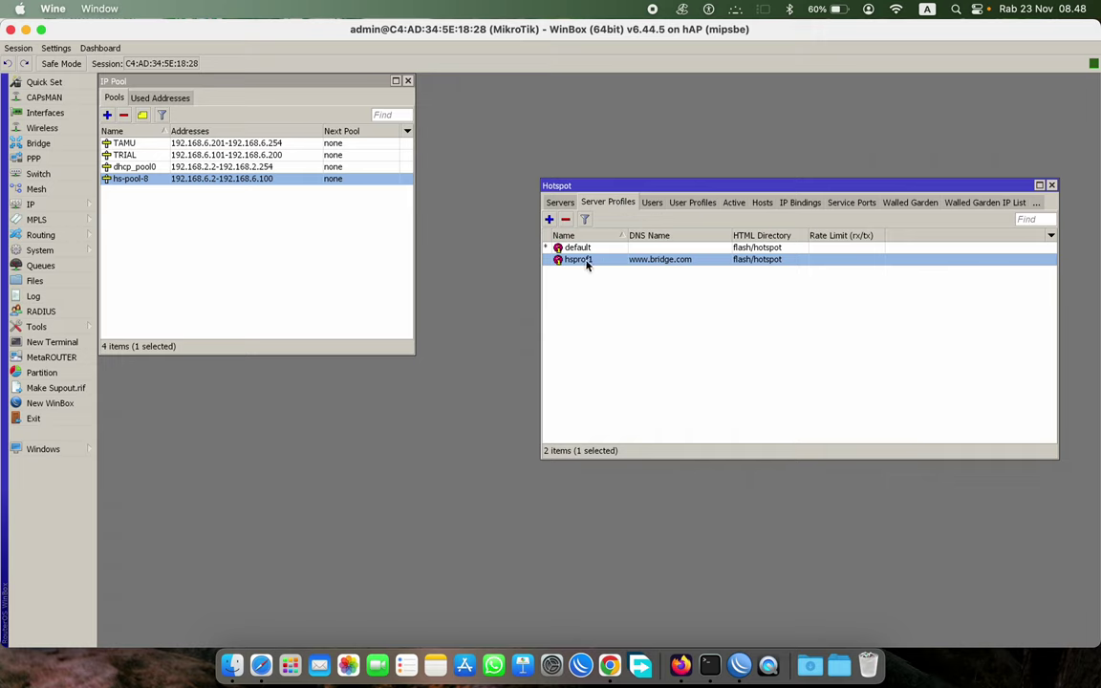
pyautogui.doubleClick(658, 263)
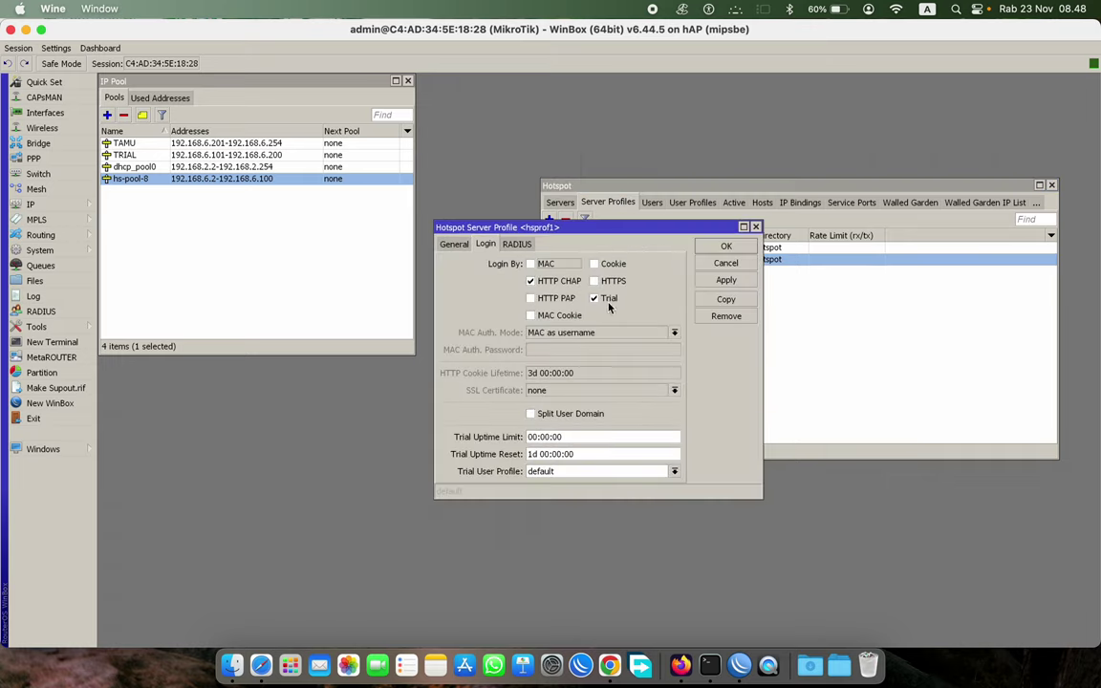
pyautogui.click(570, 471)
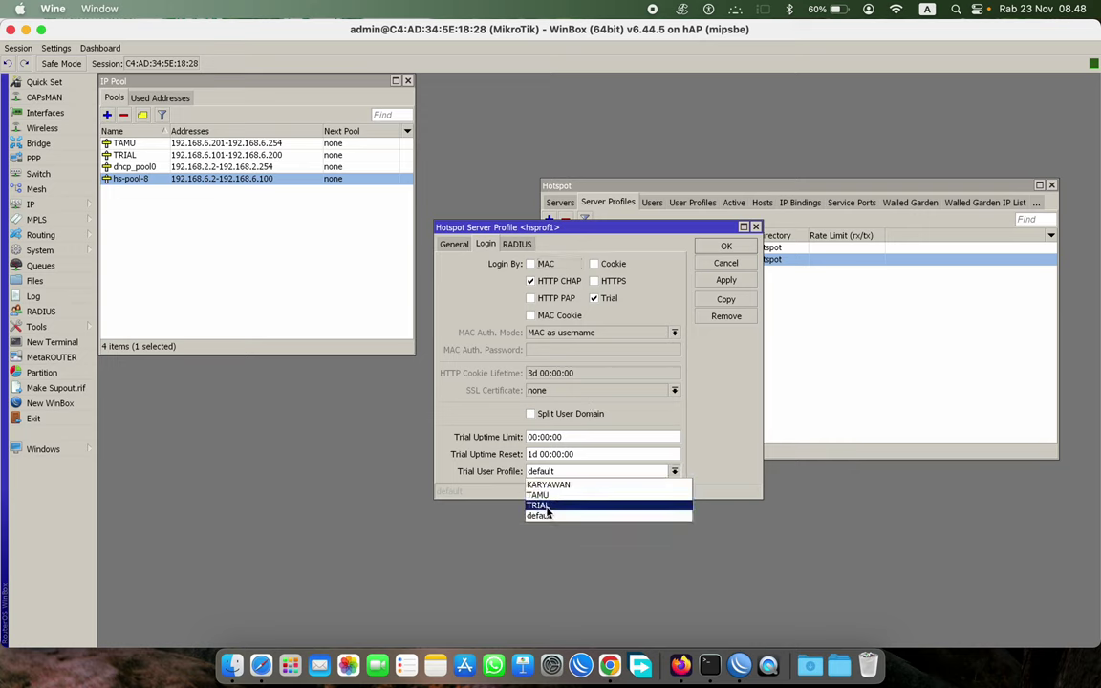
pyautogui.click(548, 506)
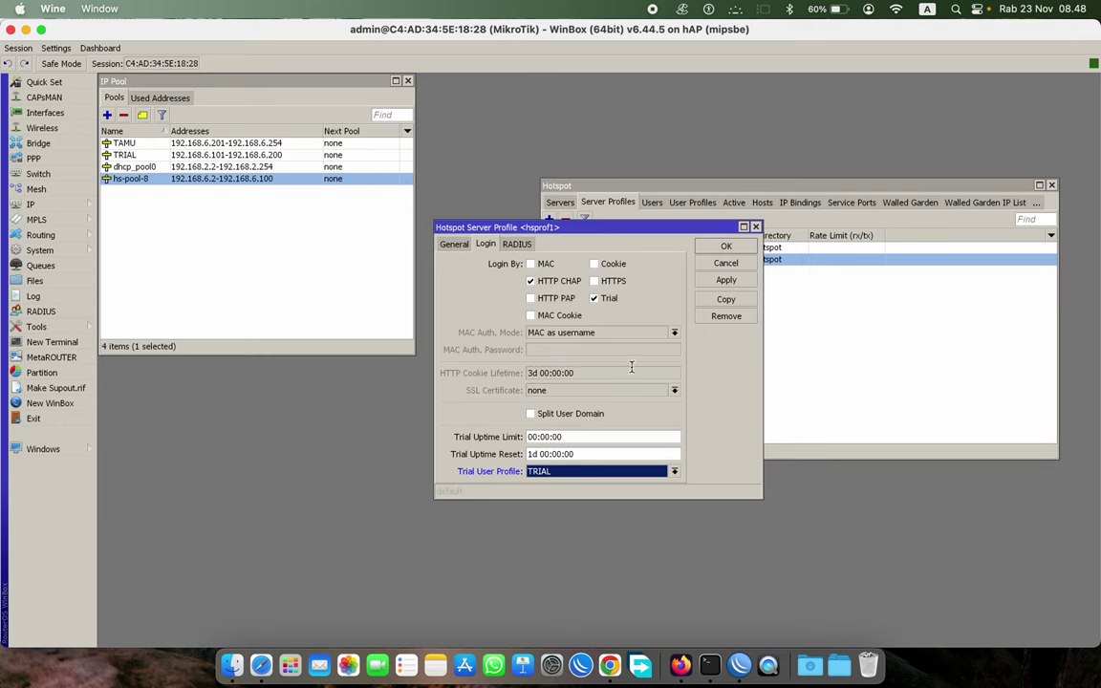
pyautogui.click(726, 280)
pyautogui.click(741, 247)
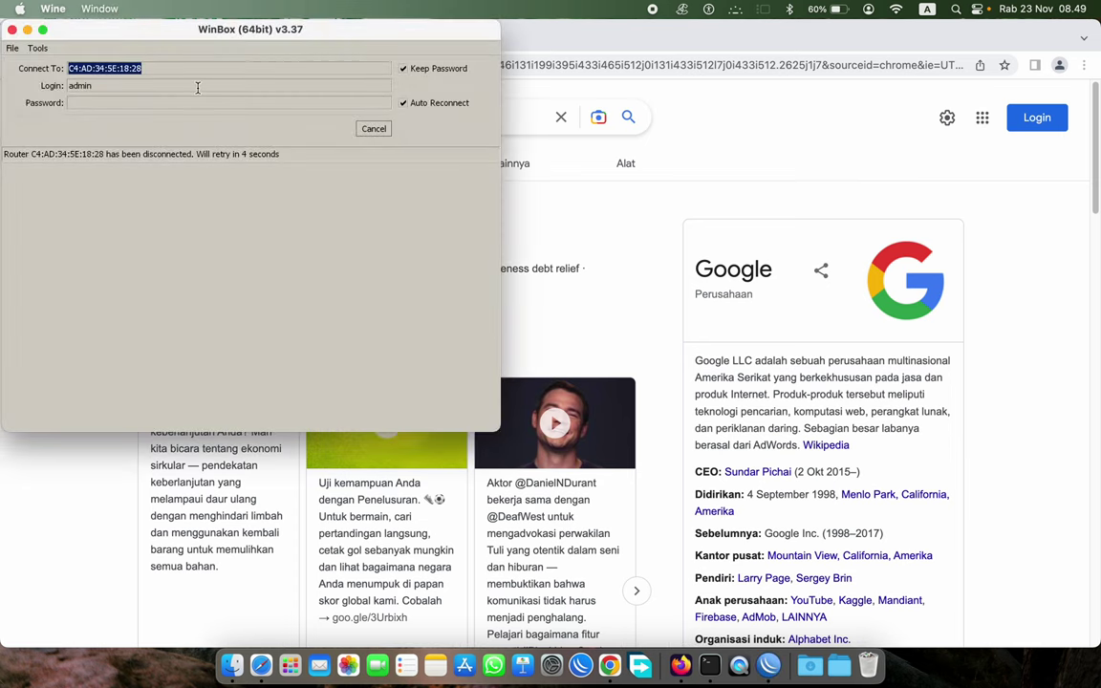
# - Cancel the reconnect, connect to router 192.168.6.1 from Neighbors, and maximize the session window
pyautogui.click(380, 131)
pyautogui.click(60, 175)
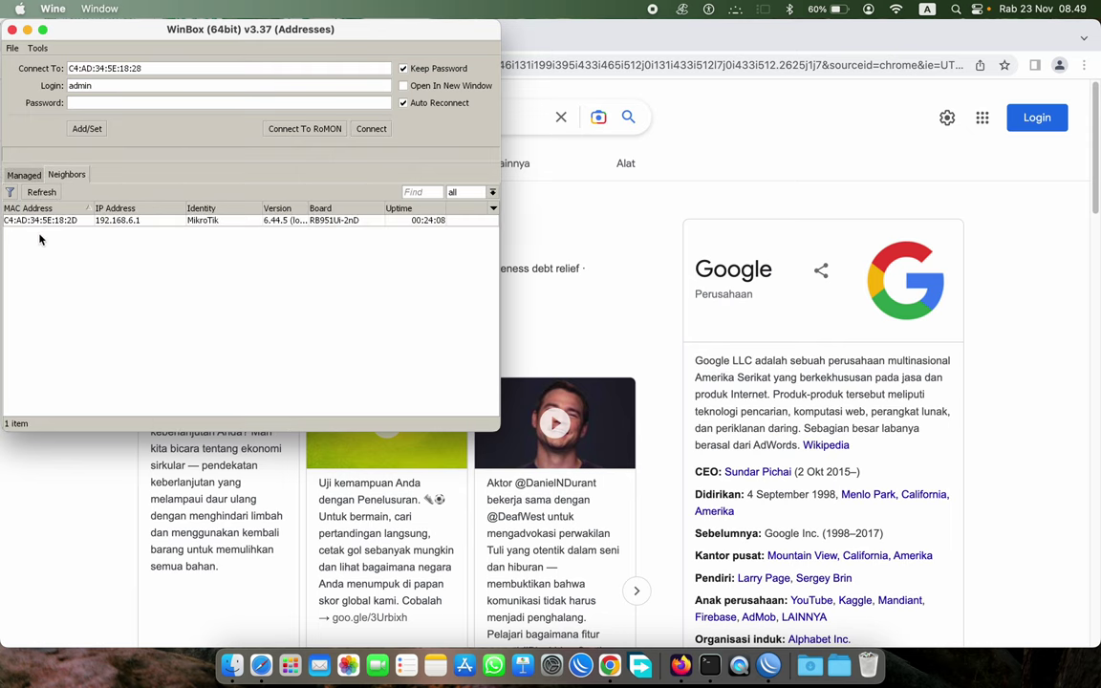
pyautogui.click(40, 220)
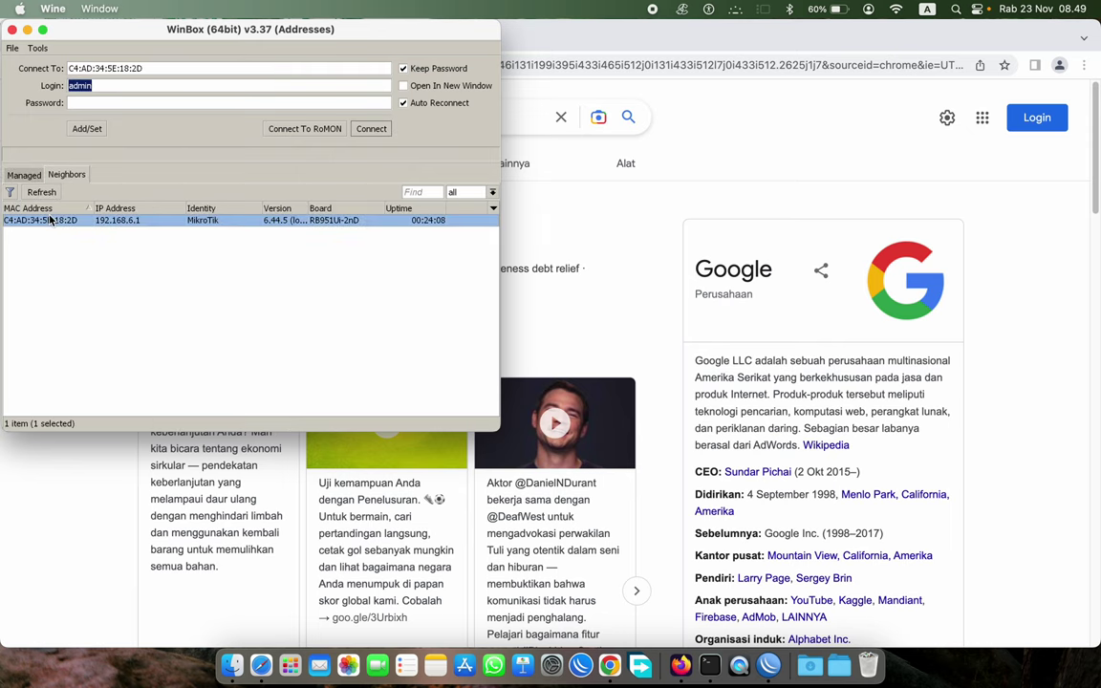
pyautogui.click(363, 134)
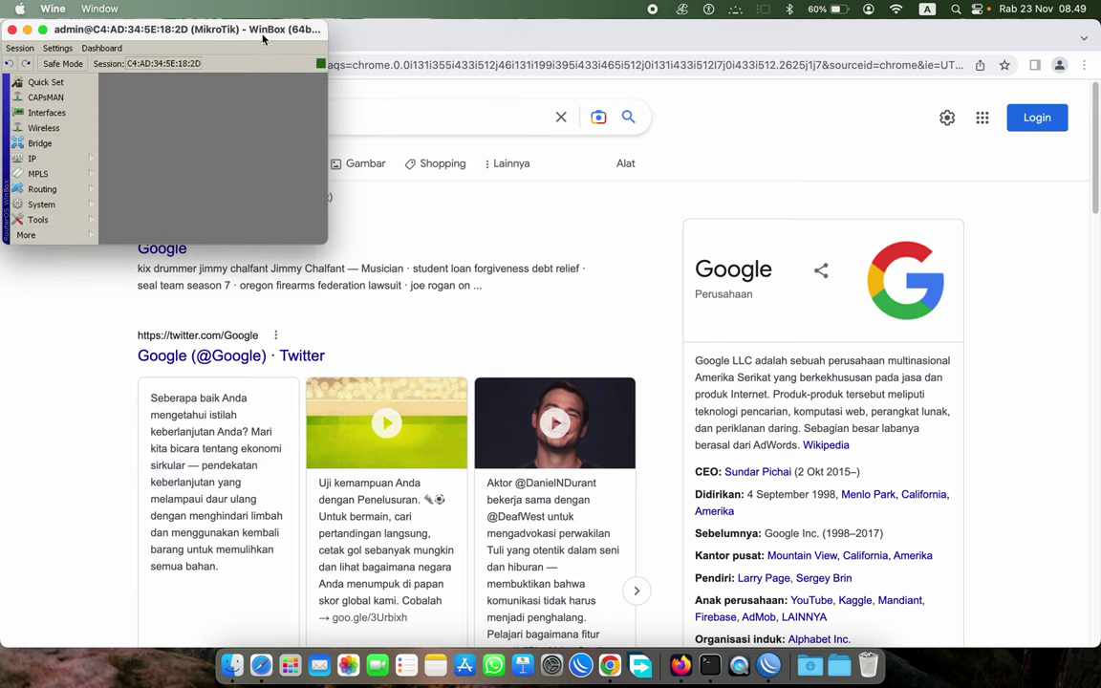
pyautogui.doubleClick(236, 27)
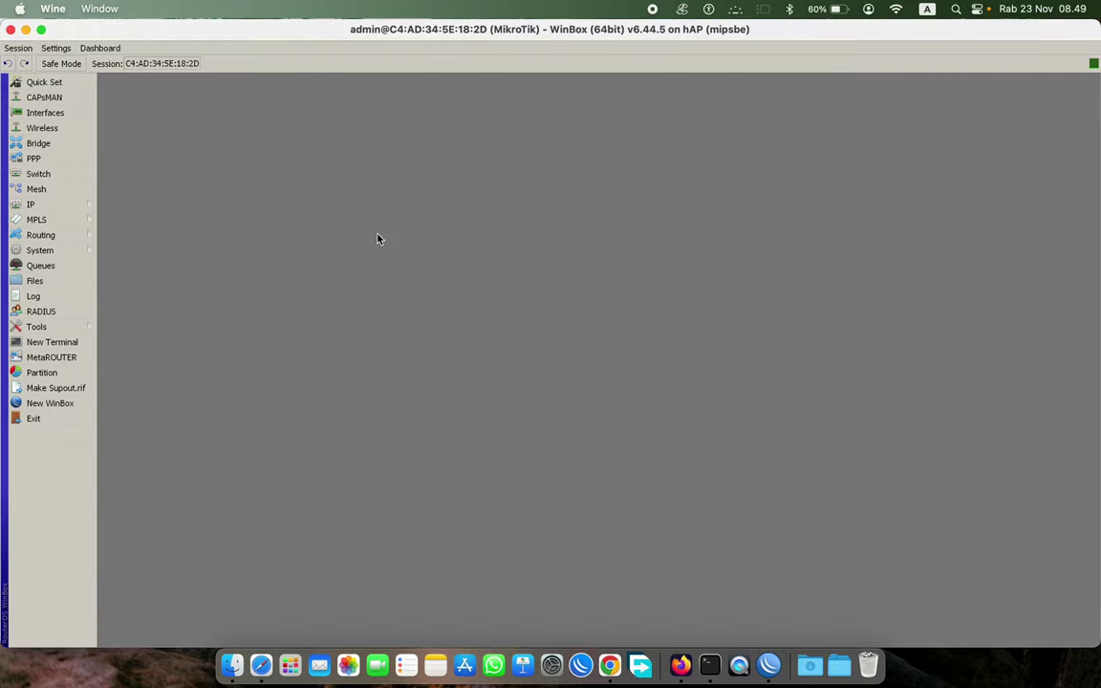
# - Open IP > Hotspot and go to the Server Profiles list
pyautogui.click(48, 205)
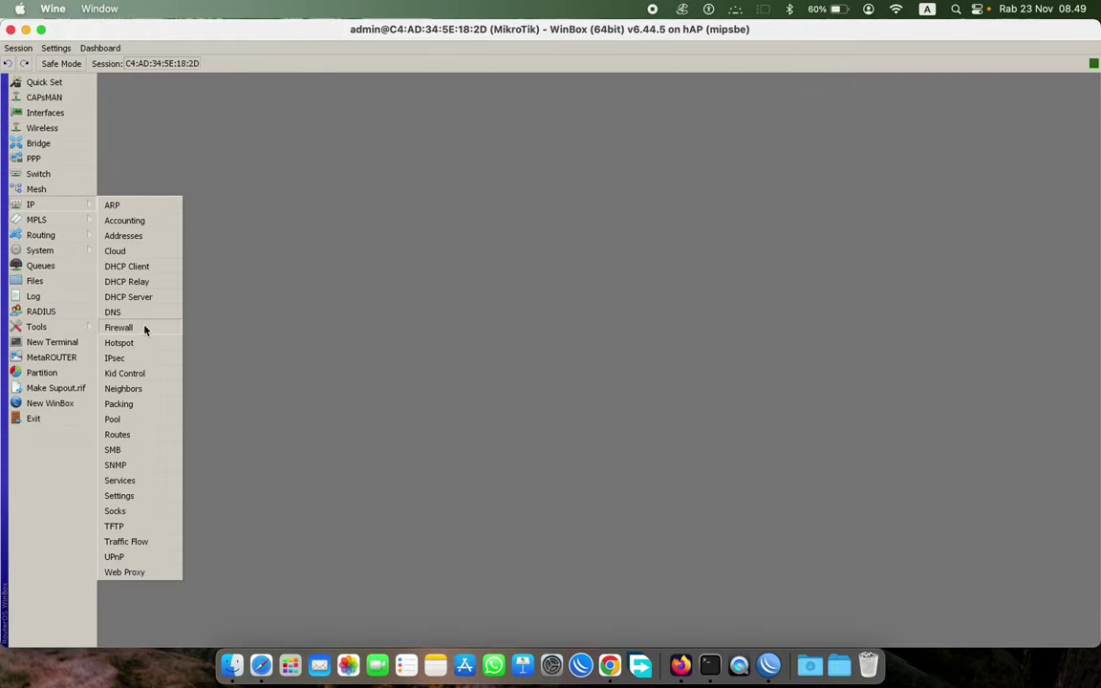
pyautogui.click(127, 342)
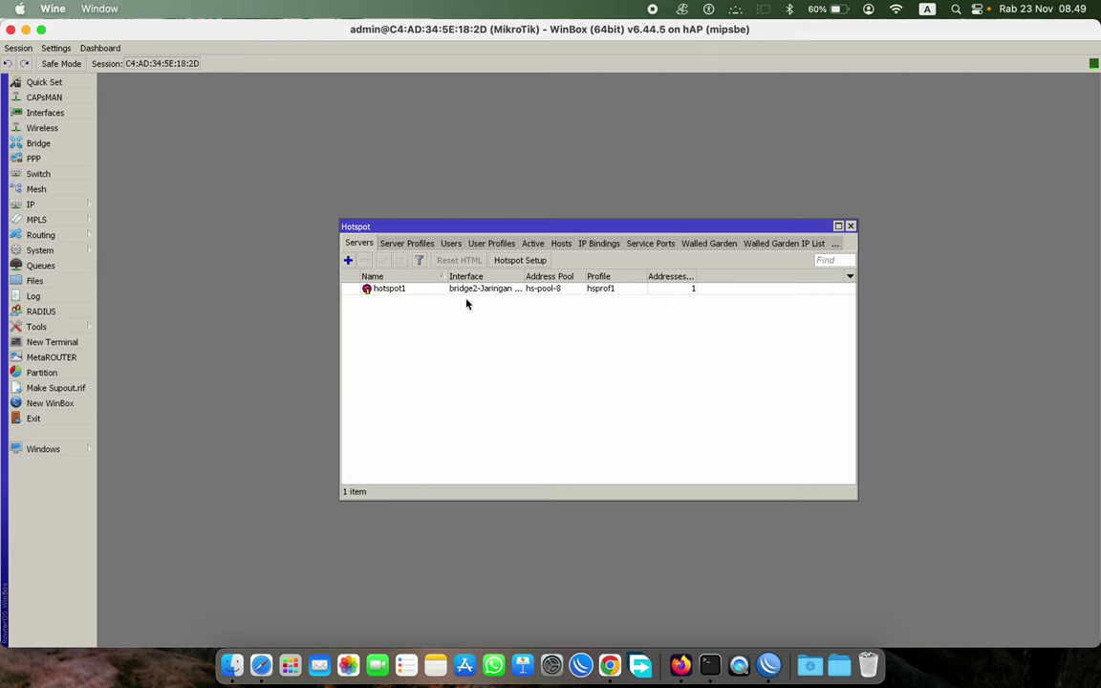
pyautogui.click(405, 244)
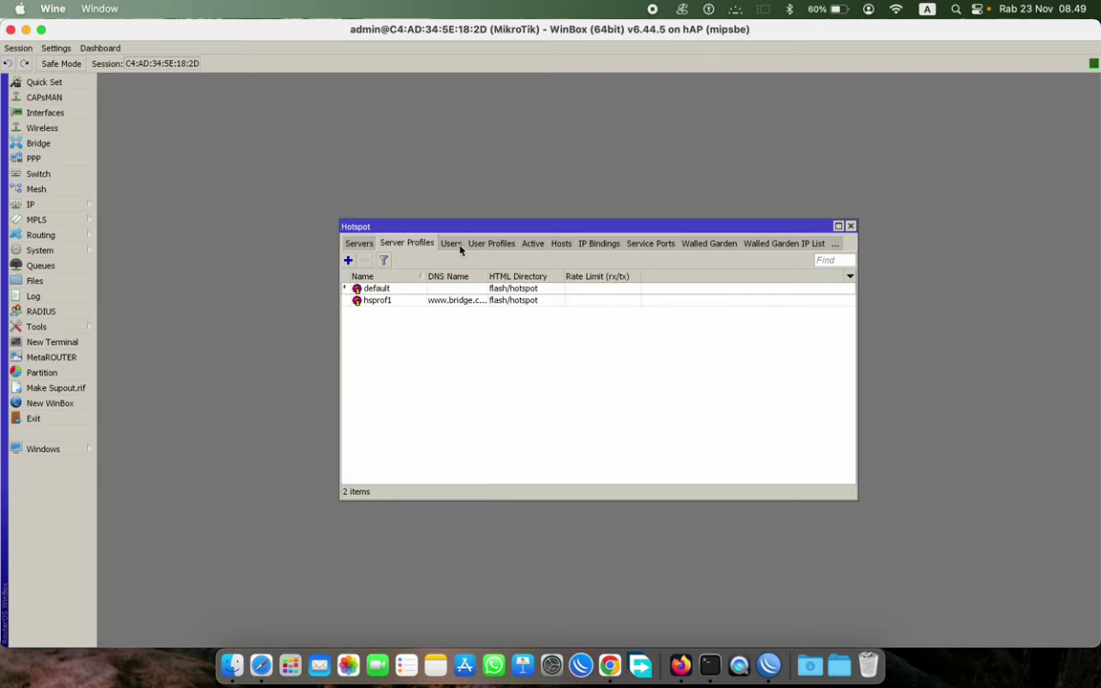
pyautogui.click(457, 244)
pyautogui.click(391, 245)
# - Set hsprof1's Trial User Profile to TRIAL, apply, then show the Users list
pyautogui.doubleClick(439, 306)
pyautogui.click(483, 243)
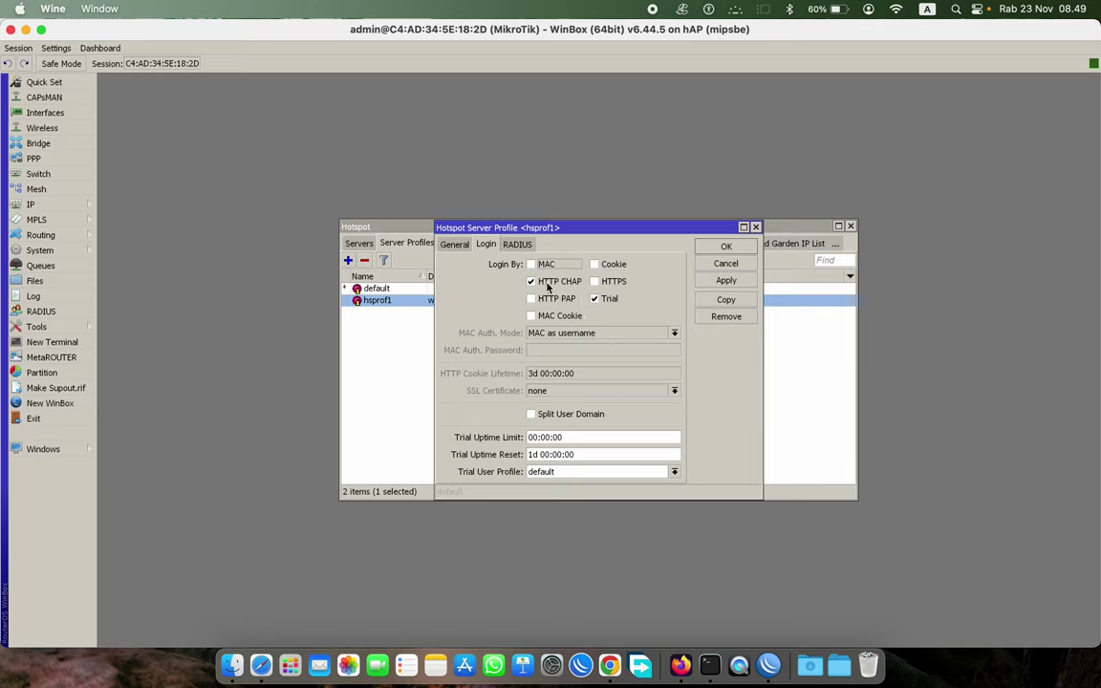
pyautogui.click(550, 473)
pyautogui.click(561, 499)
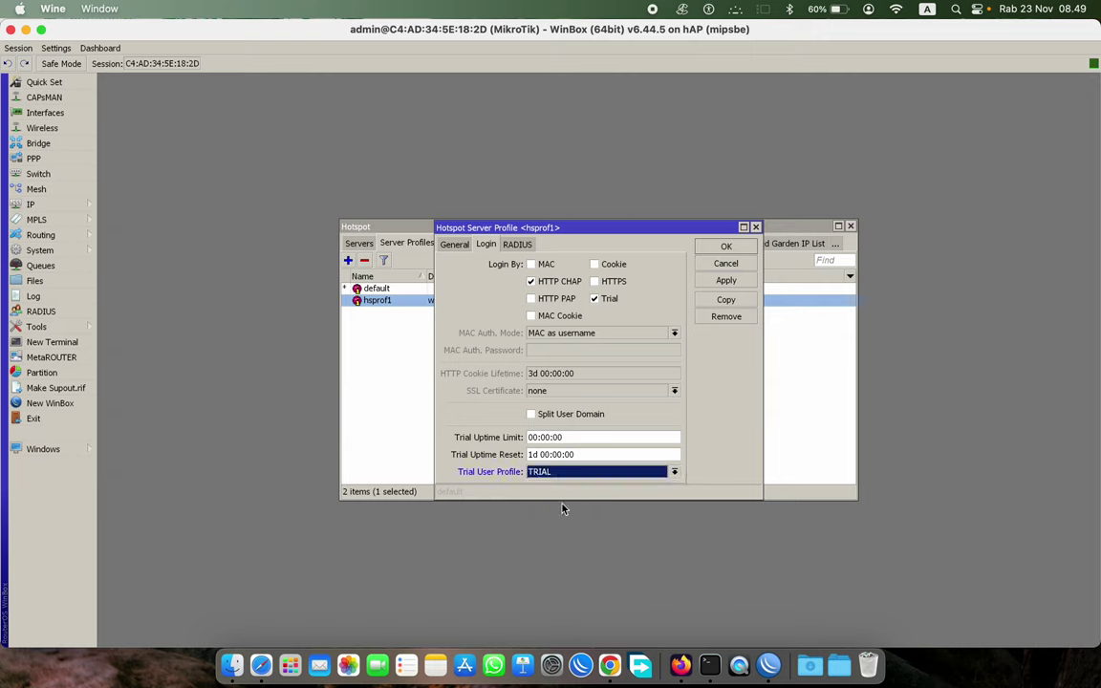
pyautogui.click(726, 280)
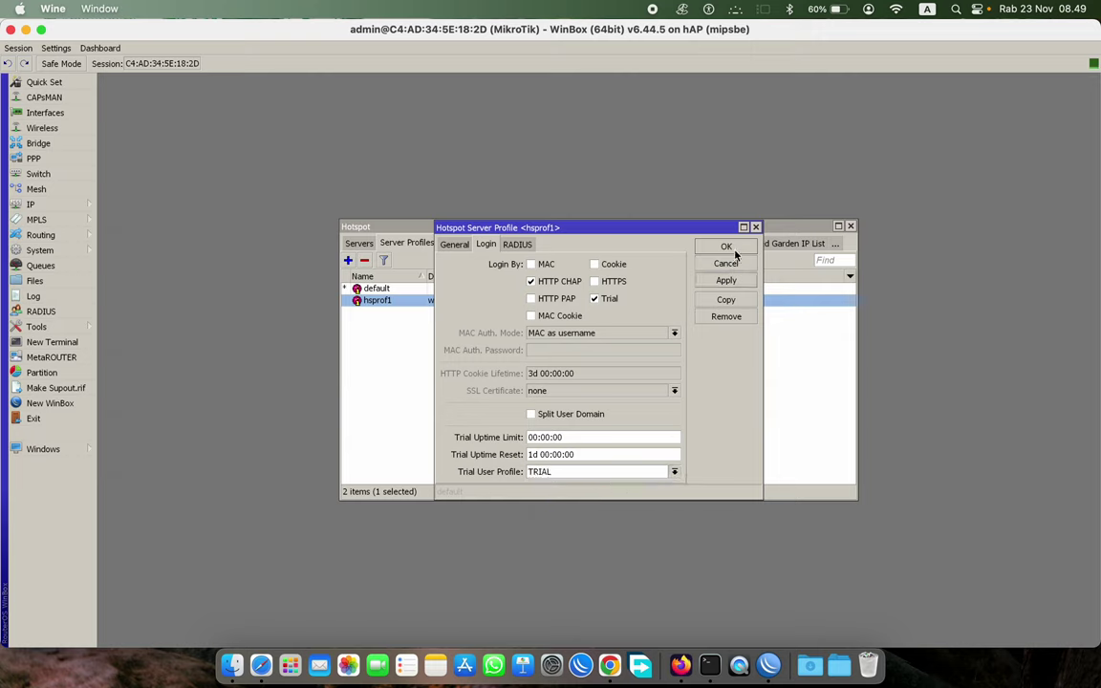
pyautogui.click(728, 247)
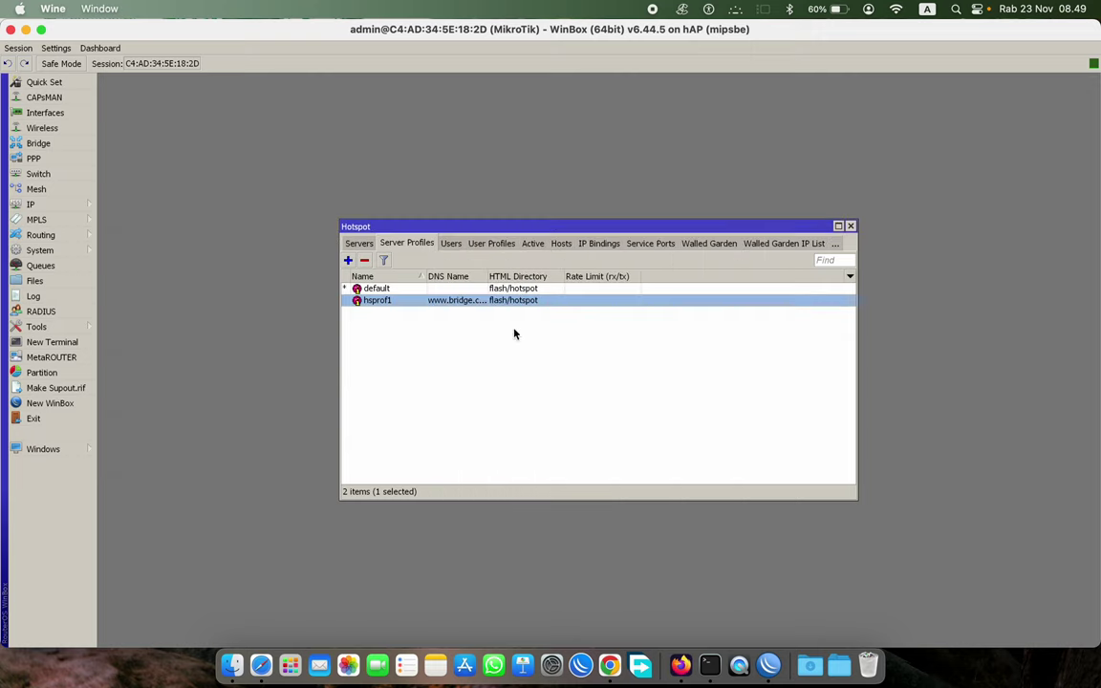
pyautogui.click(451, 245)
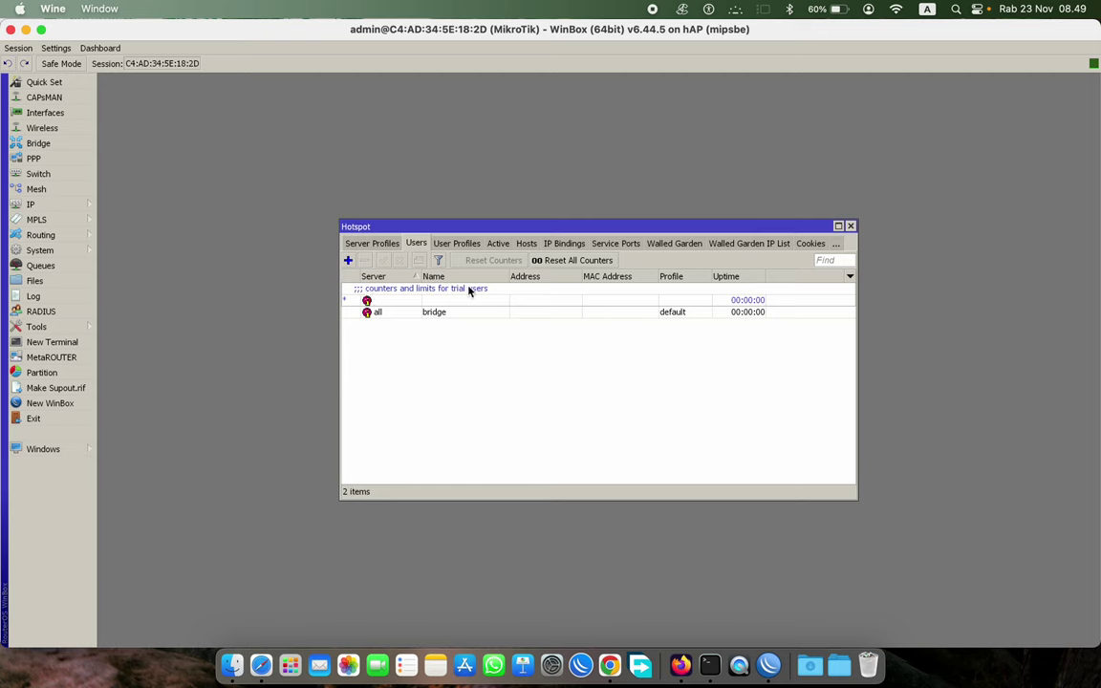
# - Open default-trial's Limits and review its 00:30:00 uptime limit
pyautogui.doubleClick(436, 299)
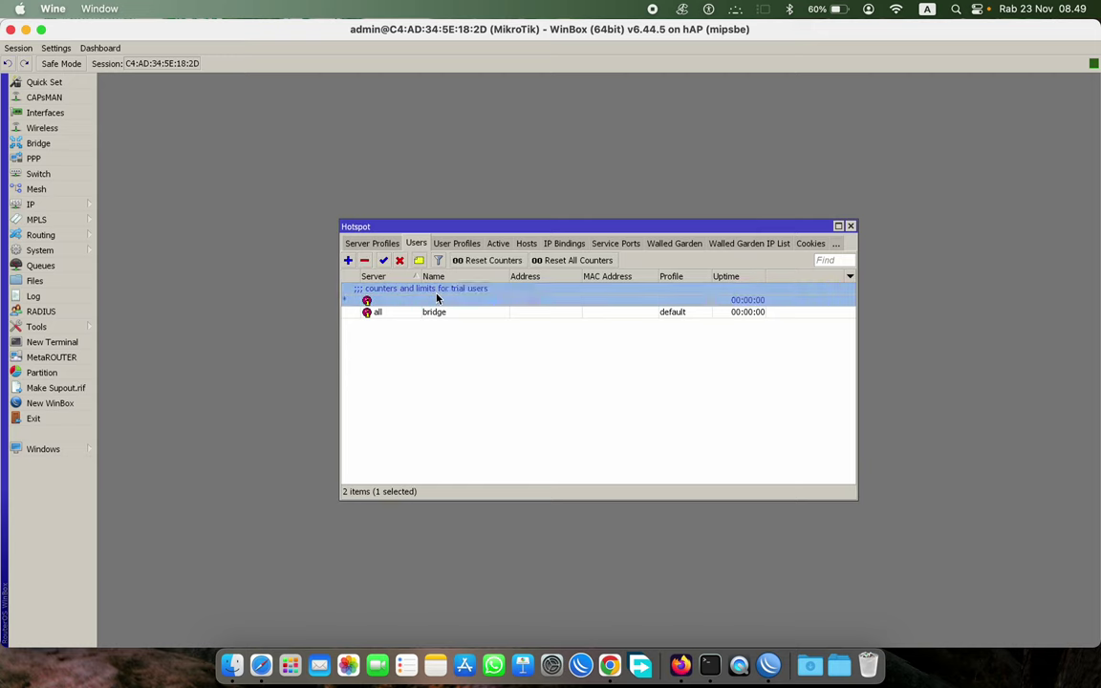
pyautogui.click(505, 288)
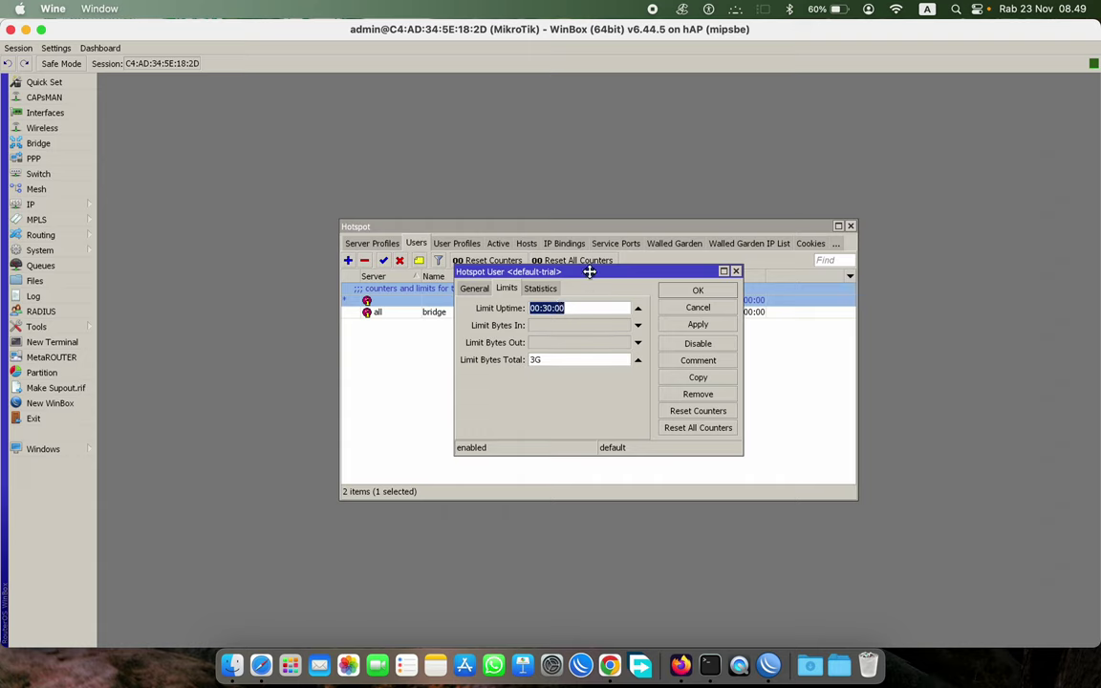
pyautogui.moveTo(589, 271); pyautogui.dragTo(234, 81)
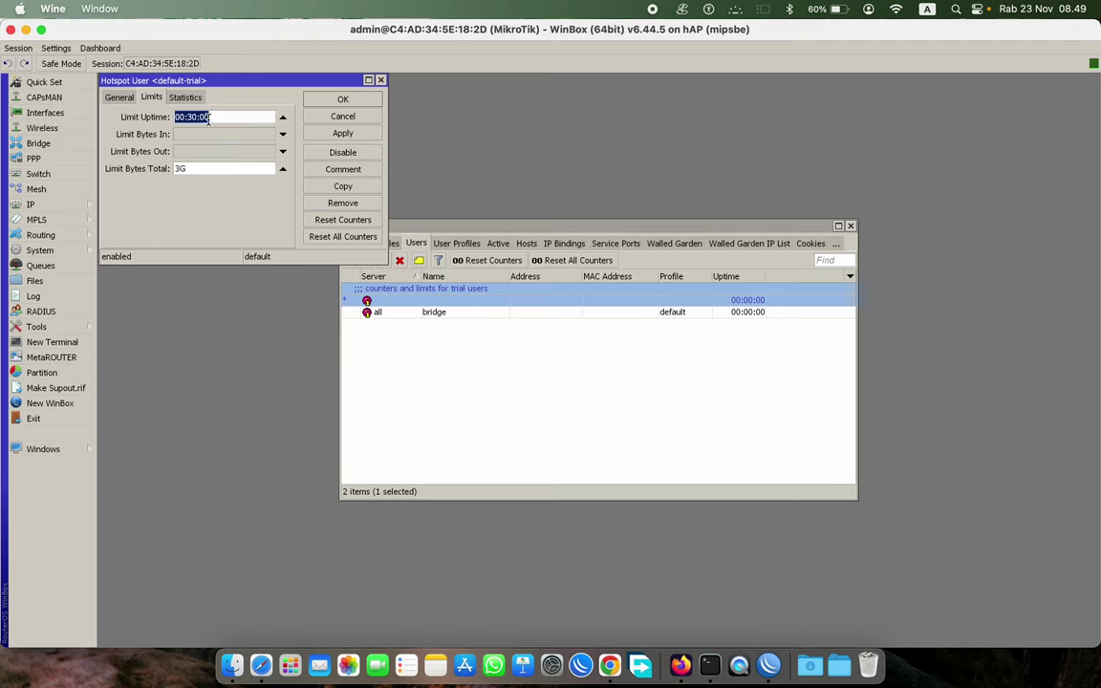
pyautogui.click(218, 116)
pyautogui.doubleClick(232, 116)
pyautogui.click(228, 117)
pyautogui.click(195, 116)
# - Set default-trial's total byte limit to 4G, discarding trial 2G/3G in/out limits, and save
pyautogui.click(221, 167)
pyautogui.click(280, 171)
pyautogui.click(225, 137)
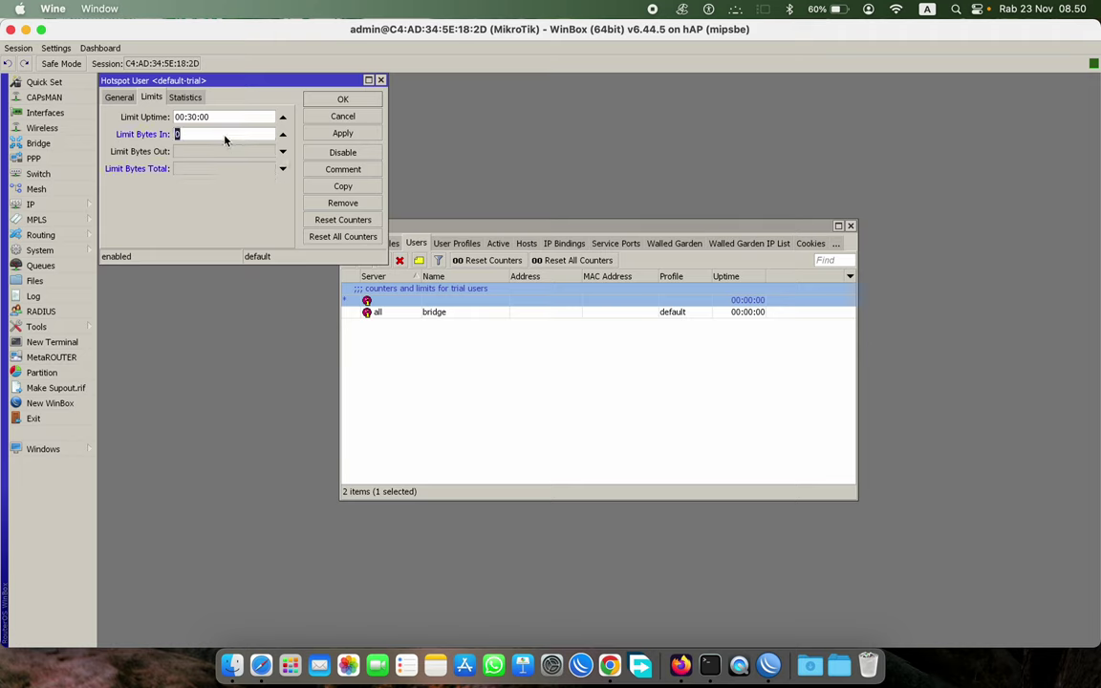
pyautogui.write('2G')
pyautogui.click(218, 152)
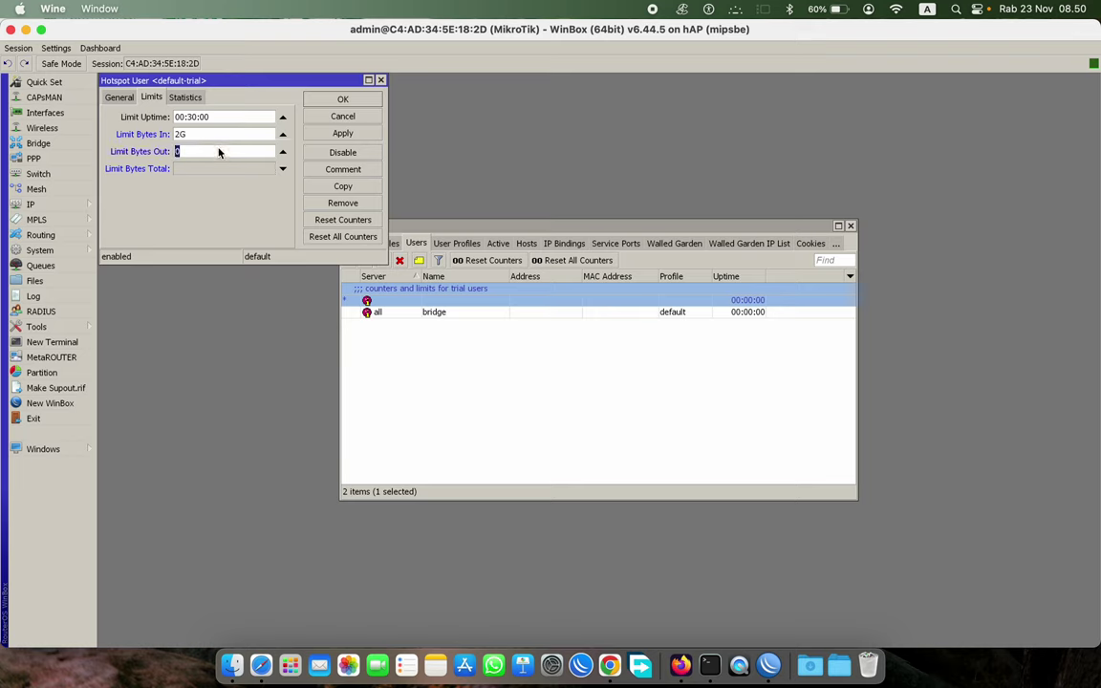
pyautogui.write('3G')
pyautogui.click(282, 135)
pyautogui.click(283, 152)
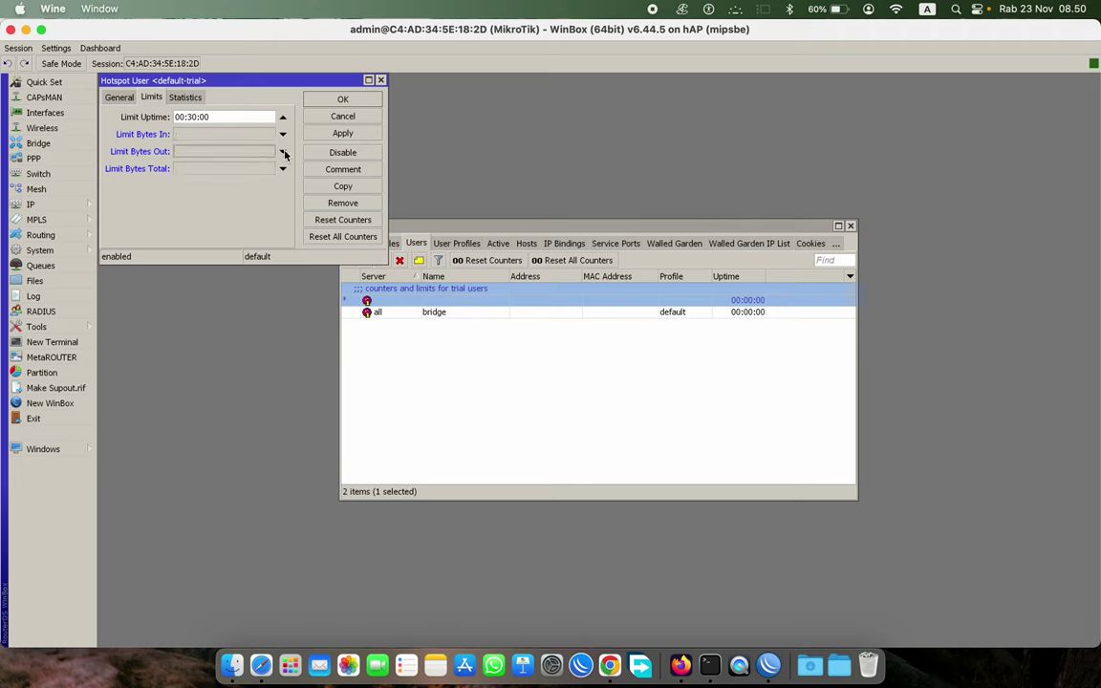
pyautogui.click(197, 169)
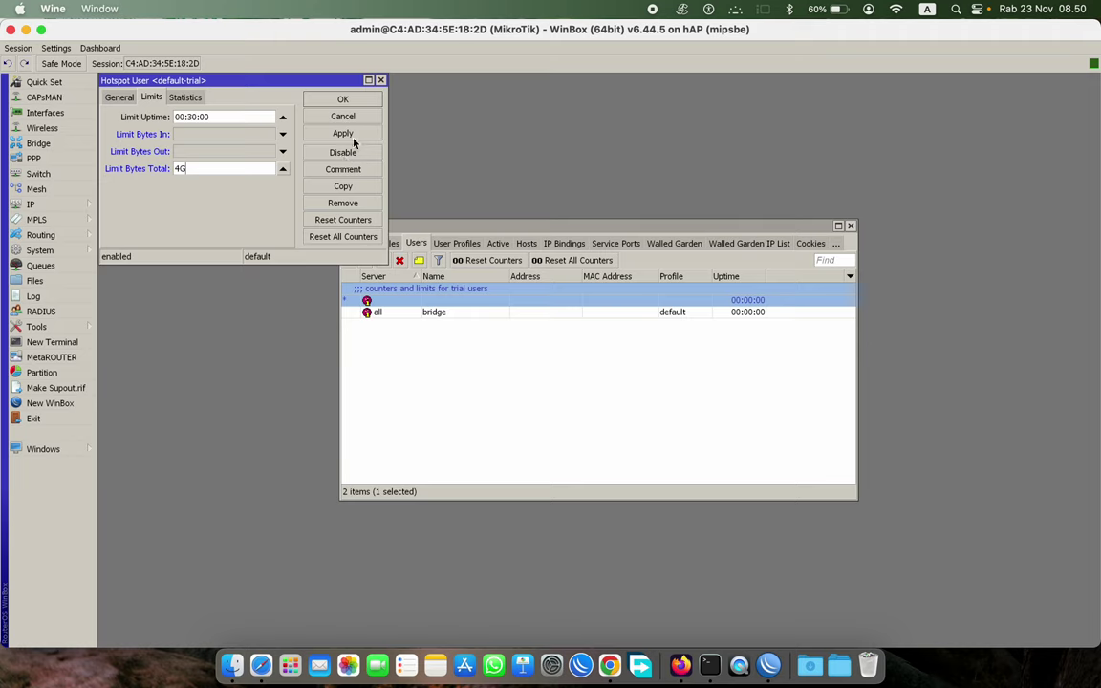
pyautogui.click(344, 99)
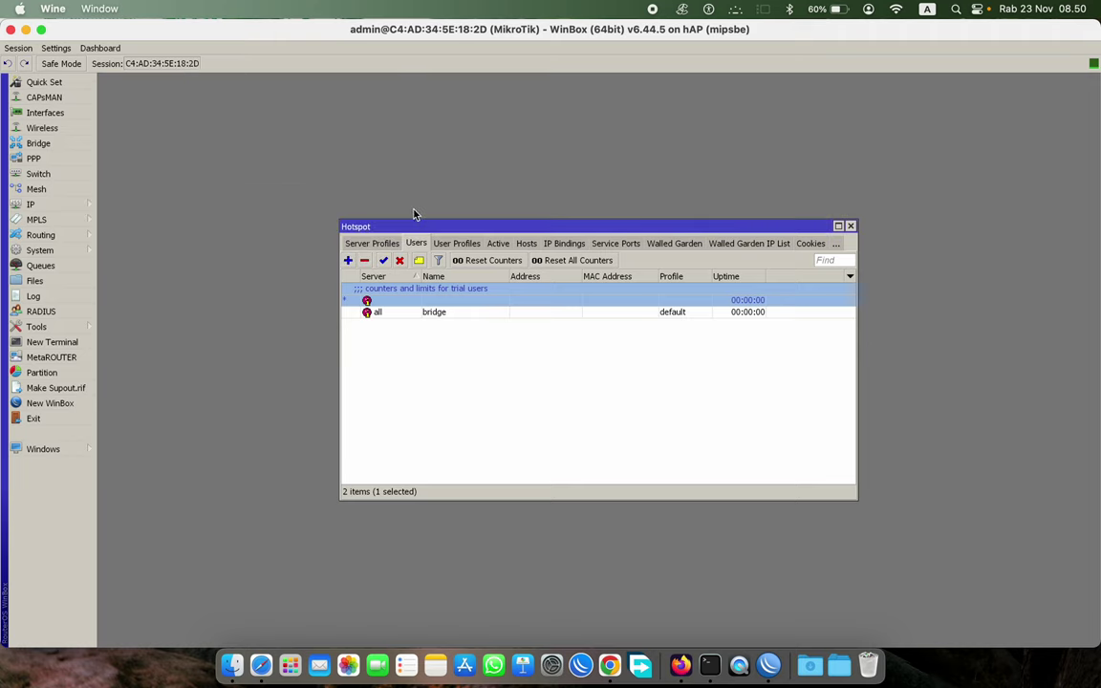
# - Add hotspot1 user KARYAWAN with a password and the KARYAWAN profile
pyautogui.click(347, 260)
pyautogui.click(119, 98)
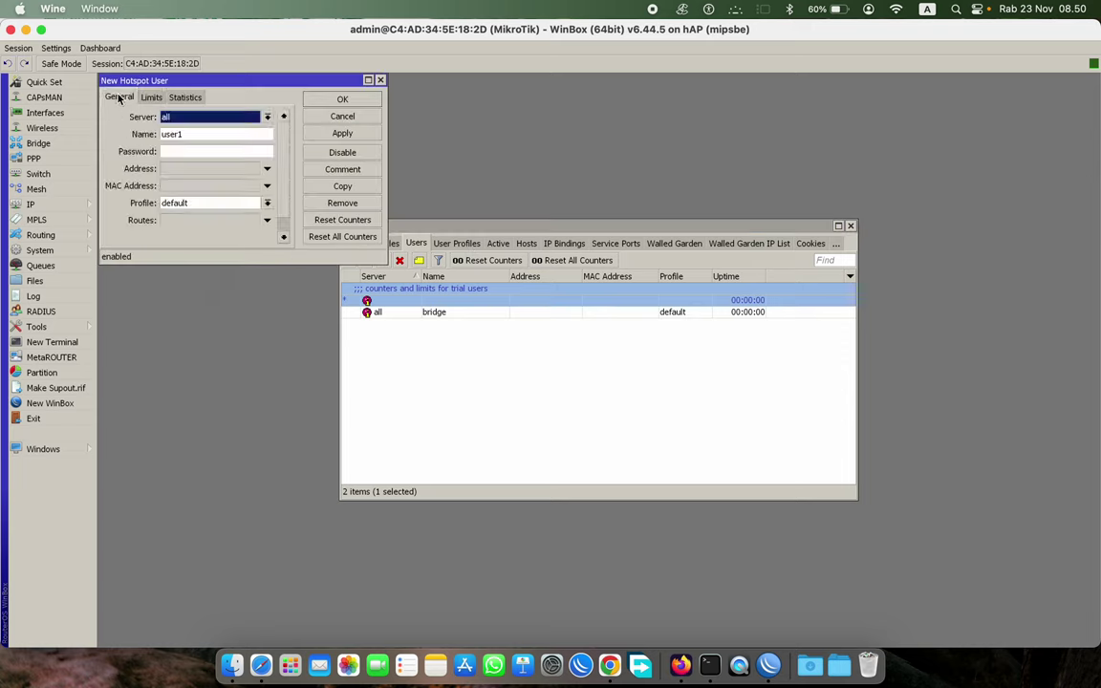
pyautogui.click(197, 117)
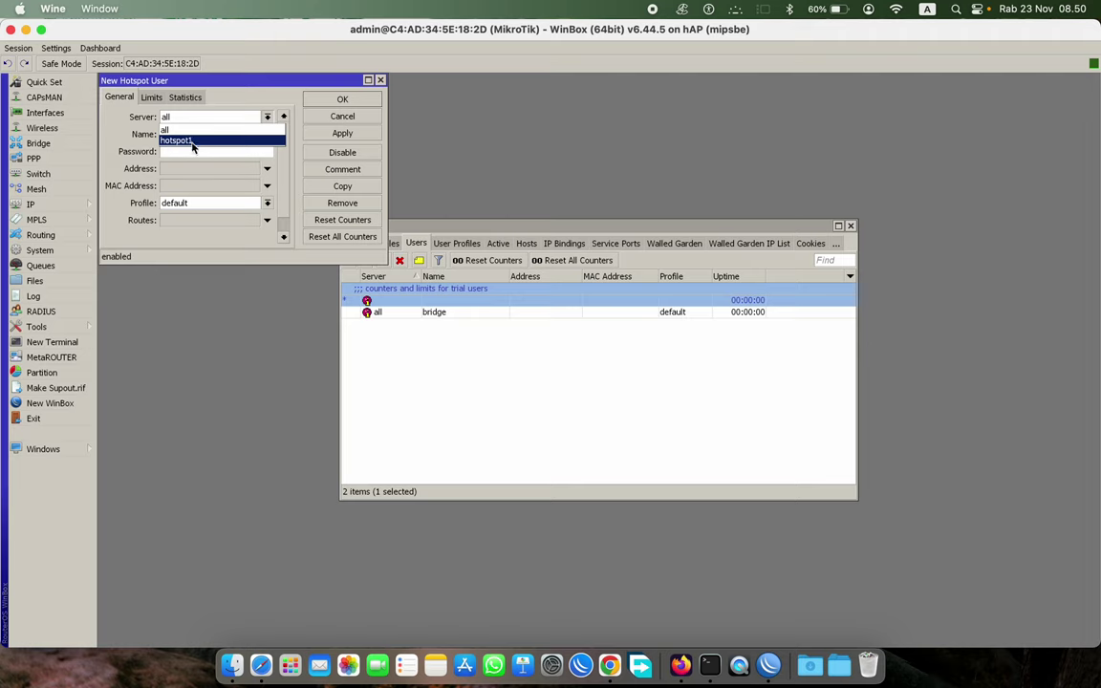
pyautogui.click(195, 142)
pyautogui.click(204, 133)
pyautogui.moveTo(204, 134); pyautogui.dragTo(48, 143)
pyautogui.write('KART')
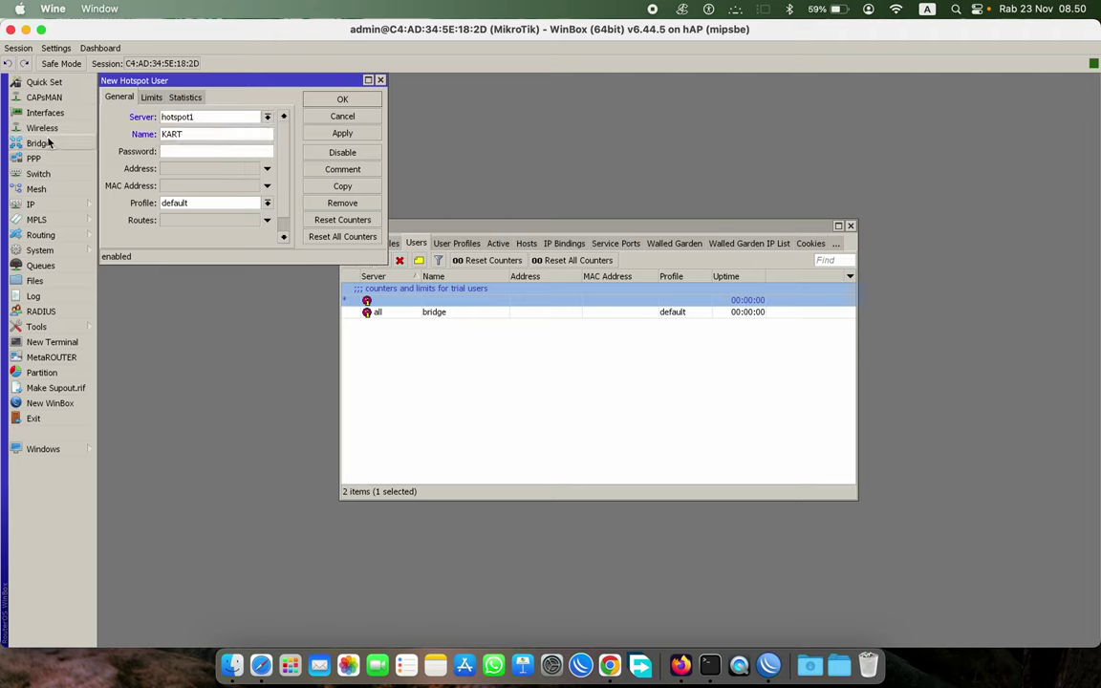
pyautogui.press('BackSpace')
pyautogui.write('YAWAN')
pyautogui.click(165, 151)
pyautogui.write('123')
pyautogui.click(189, 203)
pyautogui.click(177, 216)
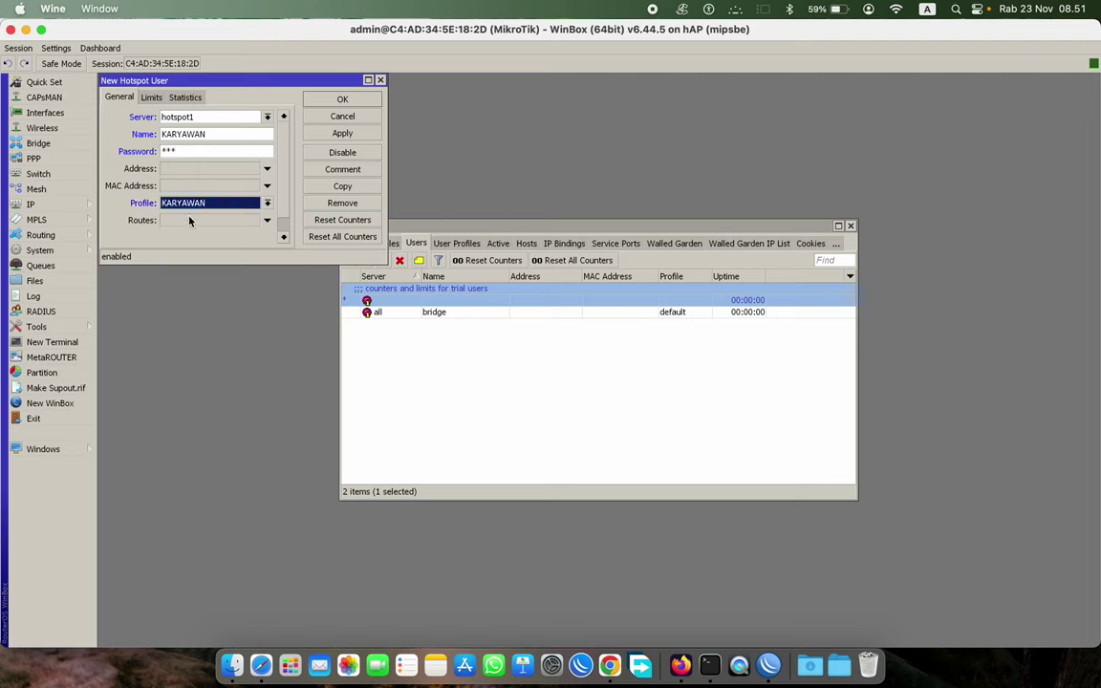
pyautogui.click(332, 136)
pyautogui.click(307, 98)
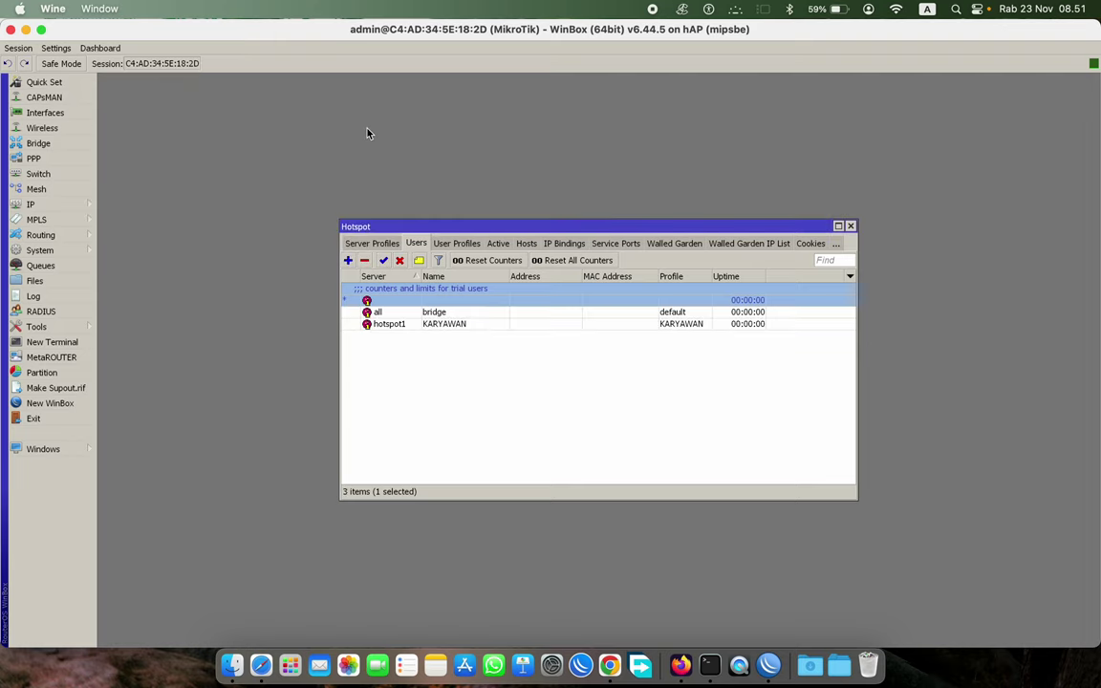
# - Add hotspot1 user TAMU with a password and the TAMU profile
pyautogui.click(347, 260)
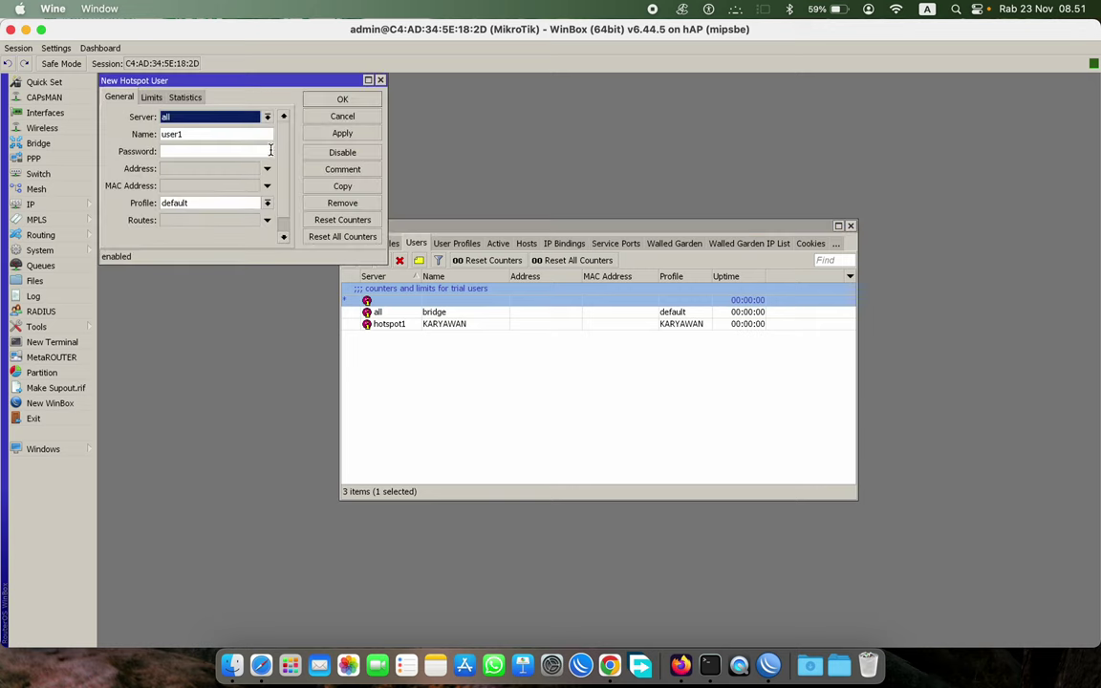
pyautogui.click(214, 117)
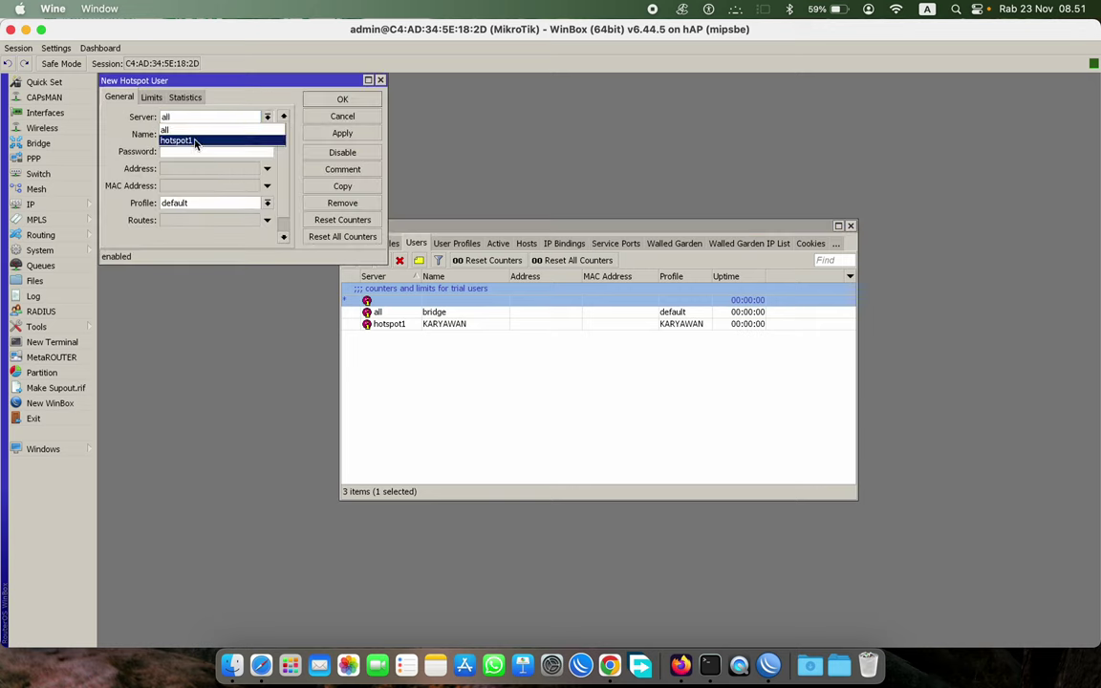
pyautogui.click(196, 141)
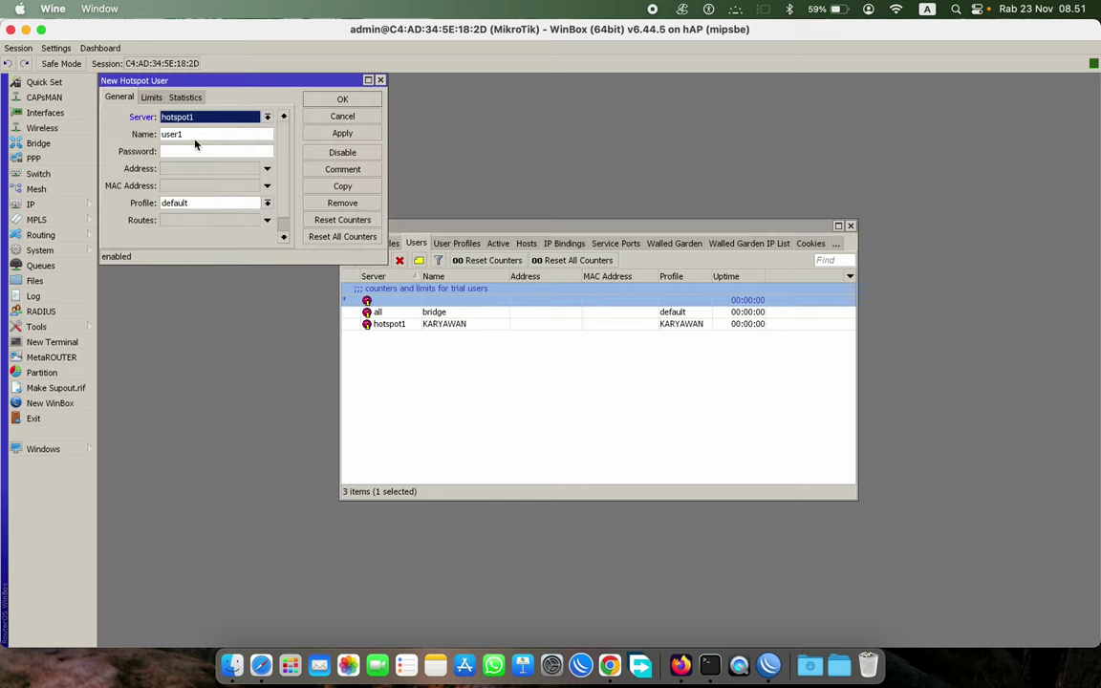
pyautogui.click(198, 202)
pyautogui.click(181, 227)
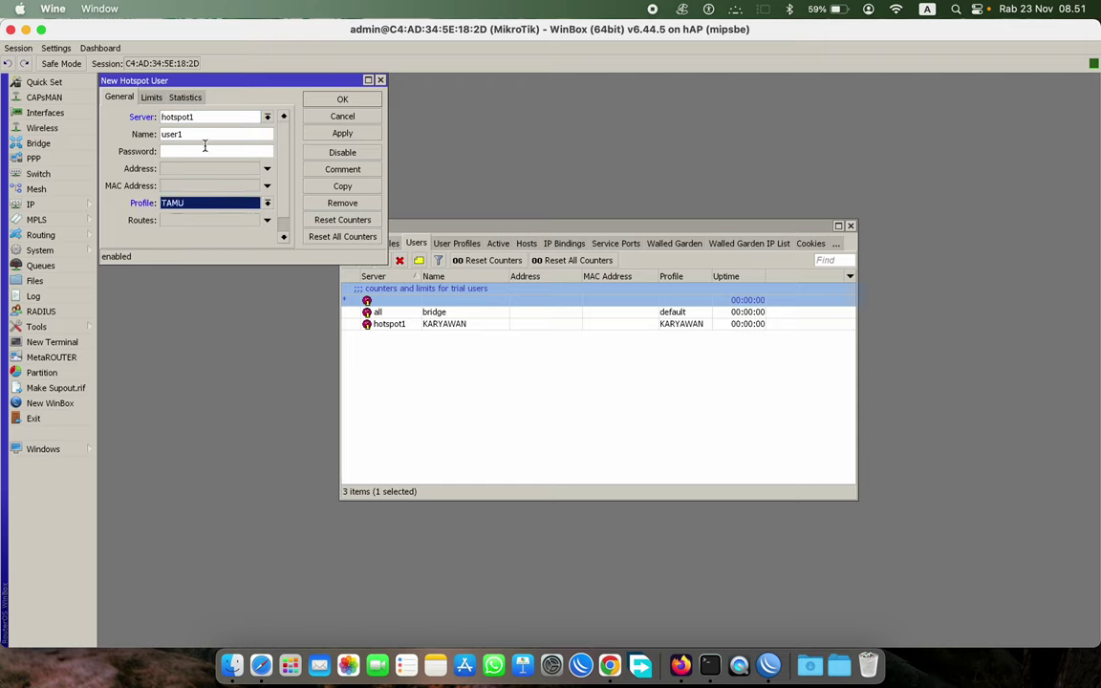
pyautogui.click(201, 140)
pyautogui.moveTo(202, 141); pyautogui.dragTo(82, 144)
pyautogui.write('TAMU')
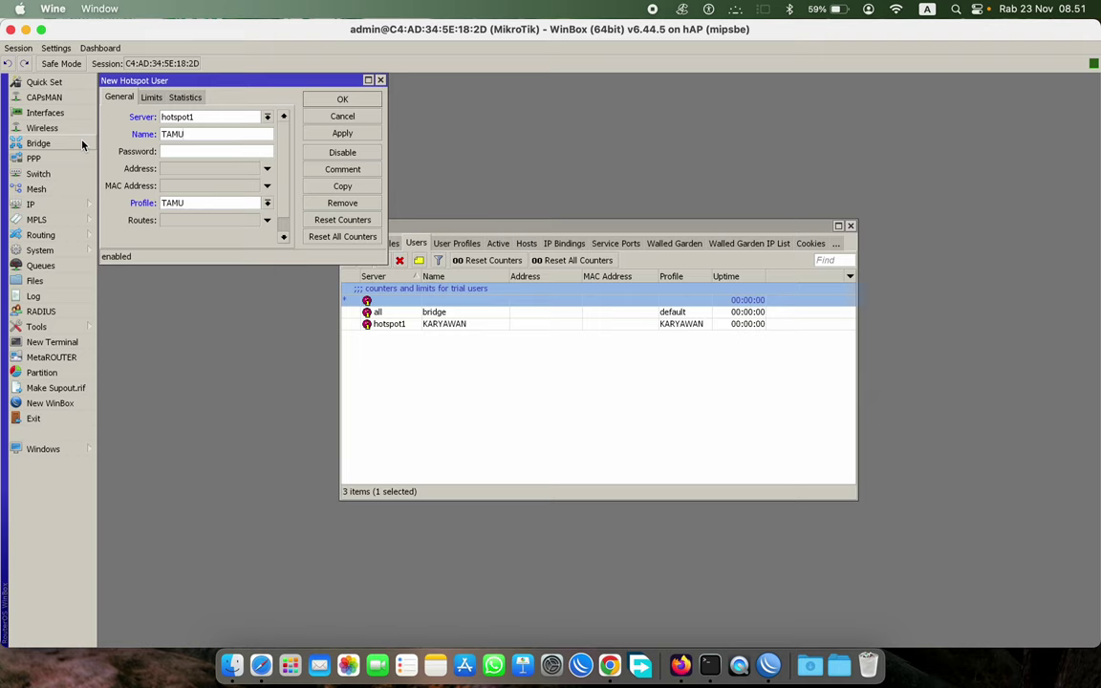
pyautogui.click(176, 150)
pyautogui.write('*')
pyautogui.click(343, 134)
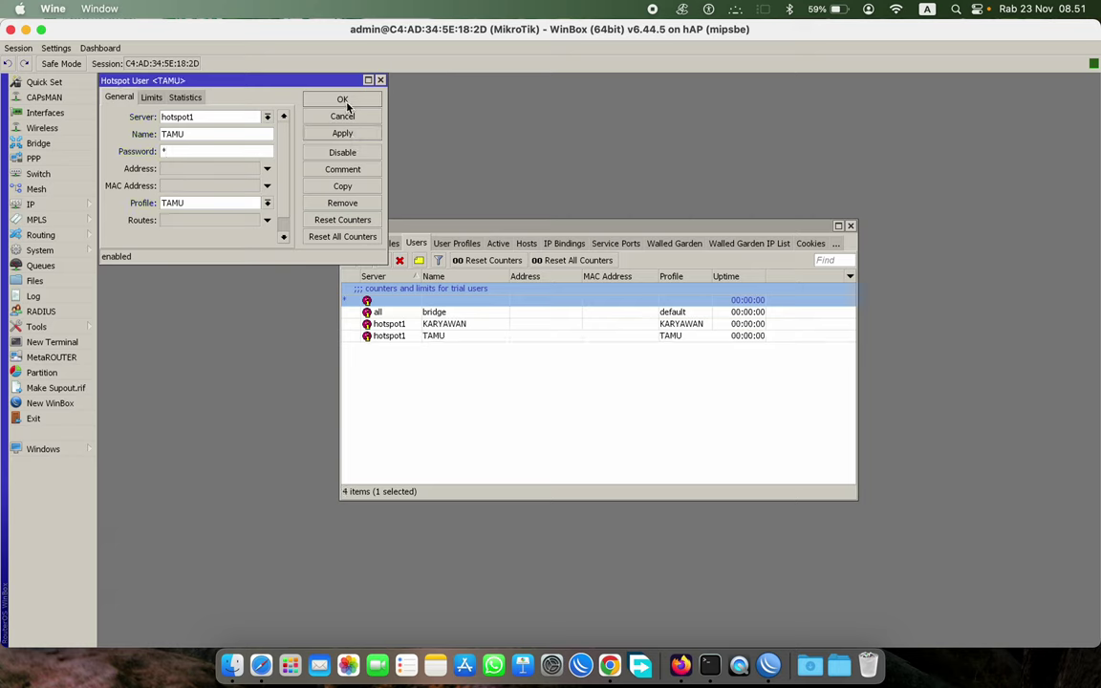
pyautogui.click(344, 100)
# - Begin a third hotspot1 user, then discard it unsaved
pyautogui.click(350, 260)
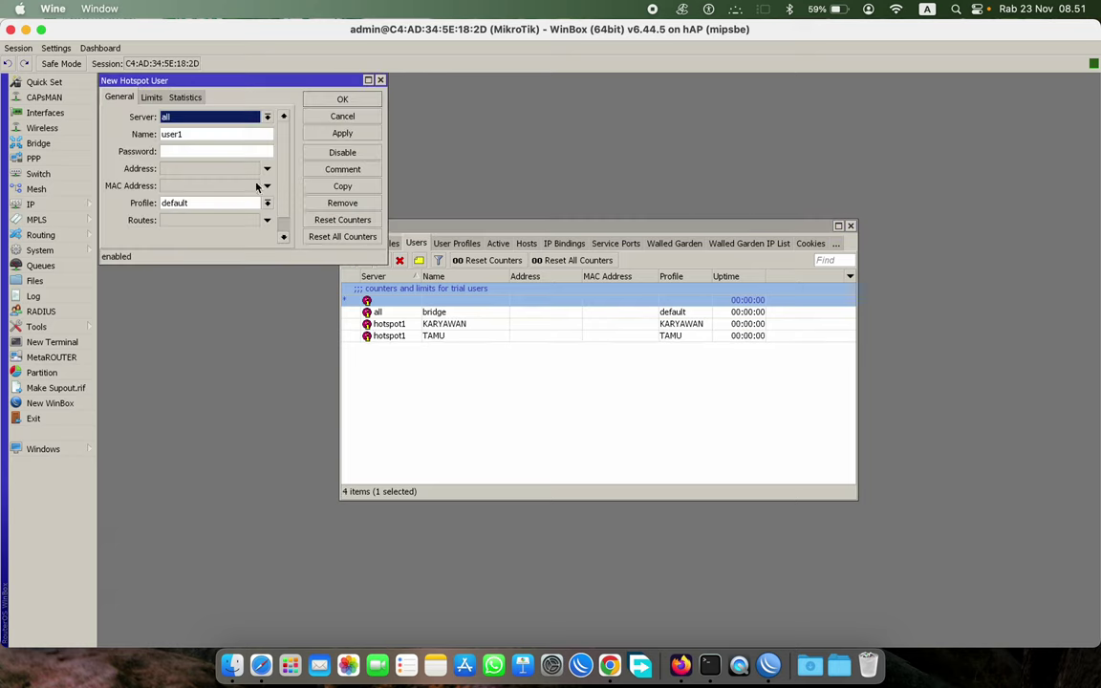
pyautogui.click(199, 118)
pyautogui.click(186, 140)
pyautogui.click(220, 203)
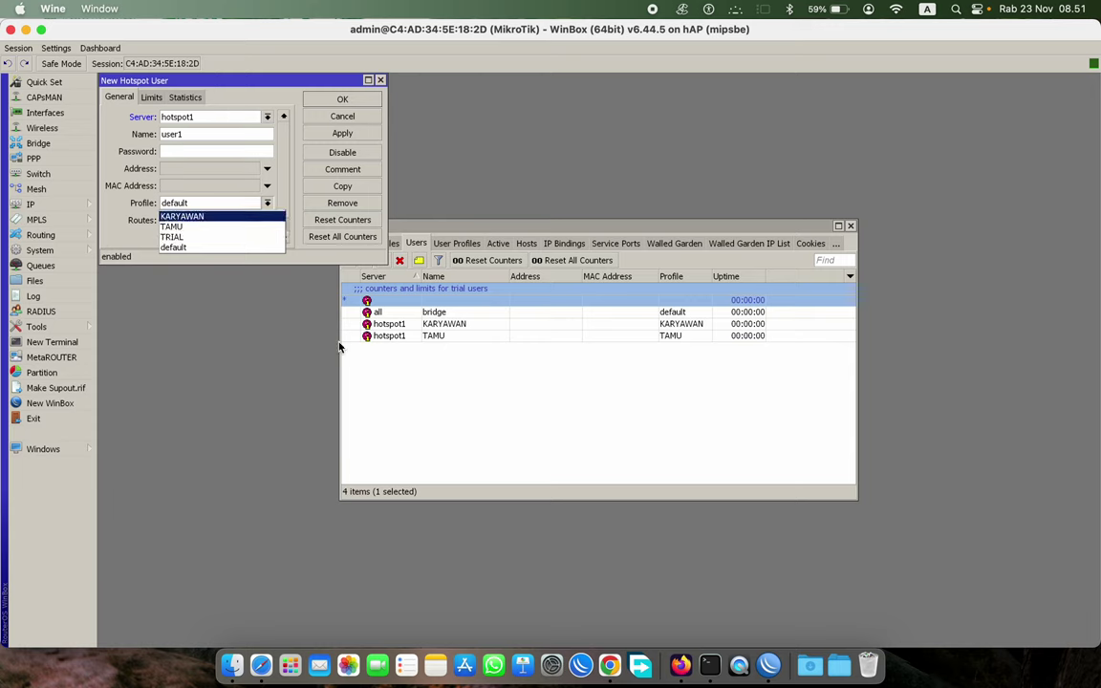
pyautogui.click(346, 116)
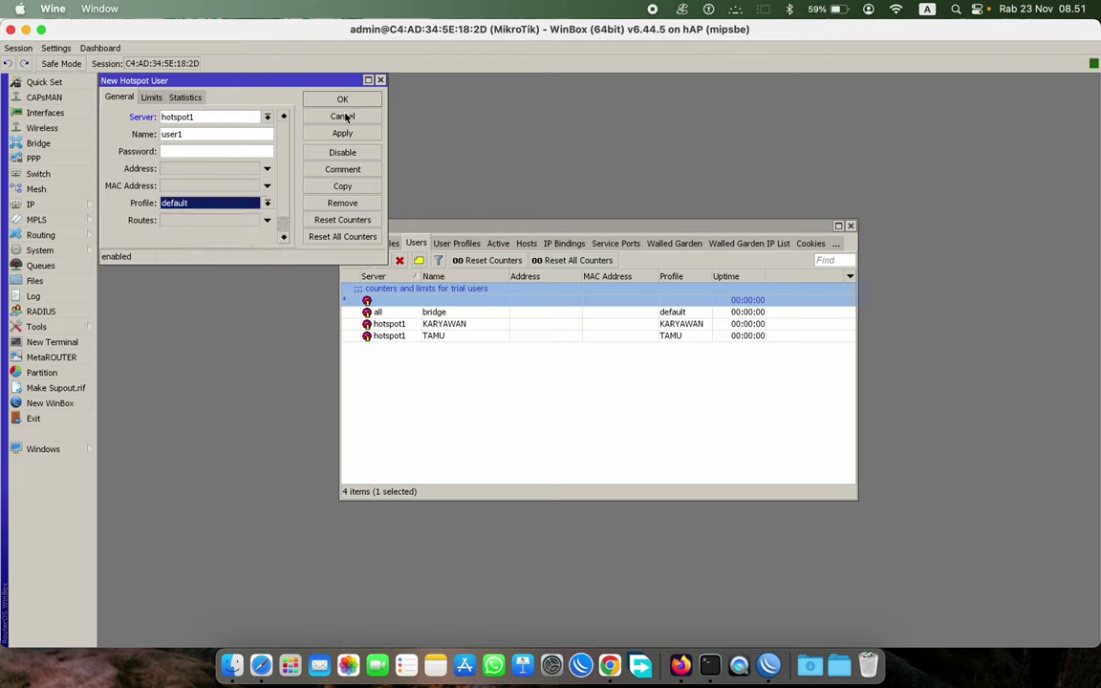
pyautogui.click(343, 115)
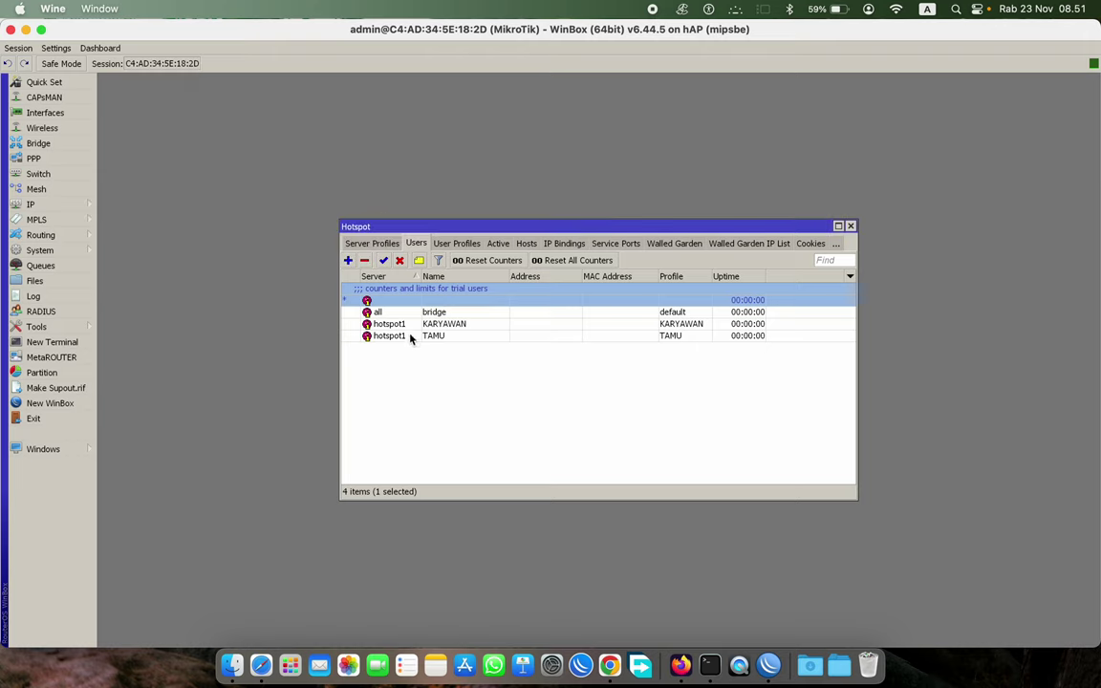
# - Open KARYAWAN, check the user profiles' rate limits, and close the form
pyautogui.doubleClick(449, 324)
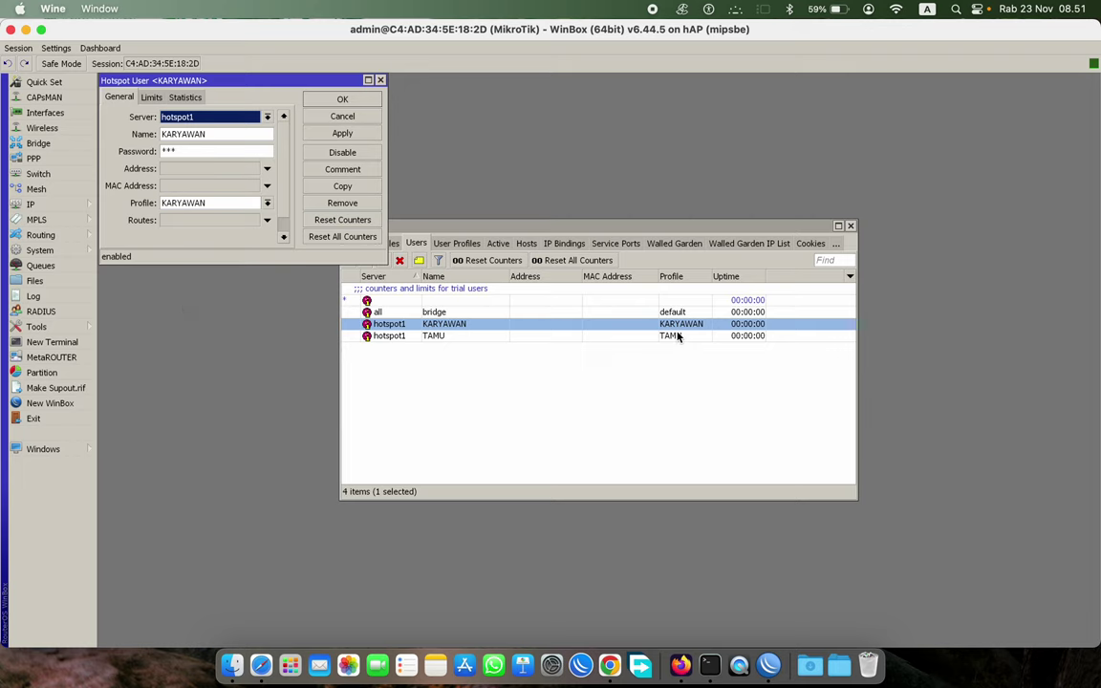
pyautogui.click(457, 242)
pyautogui.moveTo(481, 226); pyautogui.dragTo(663, 201)
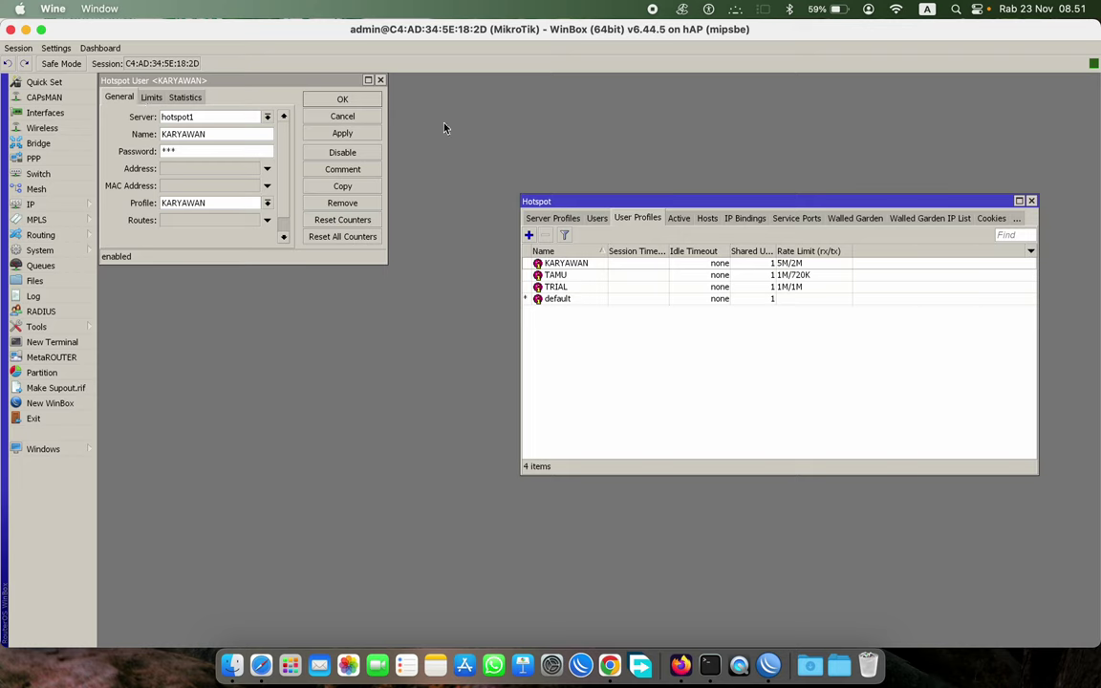
pyautogui.click(596, 218)
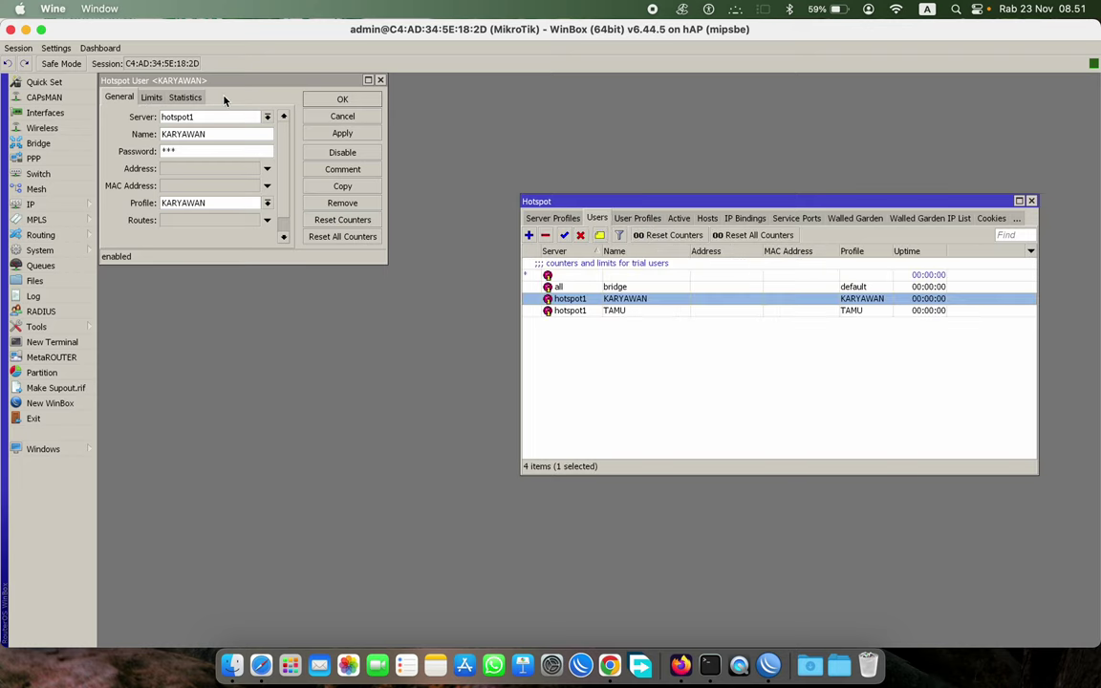
pyautogui.click(379, 80)
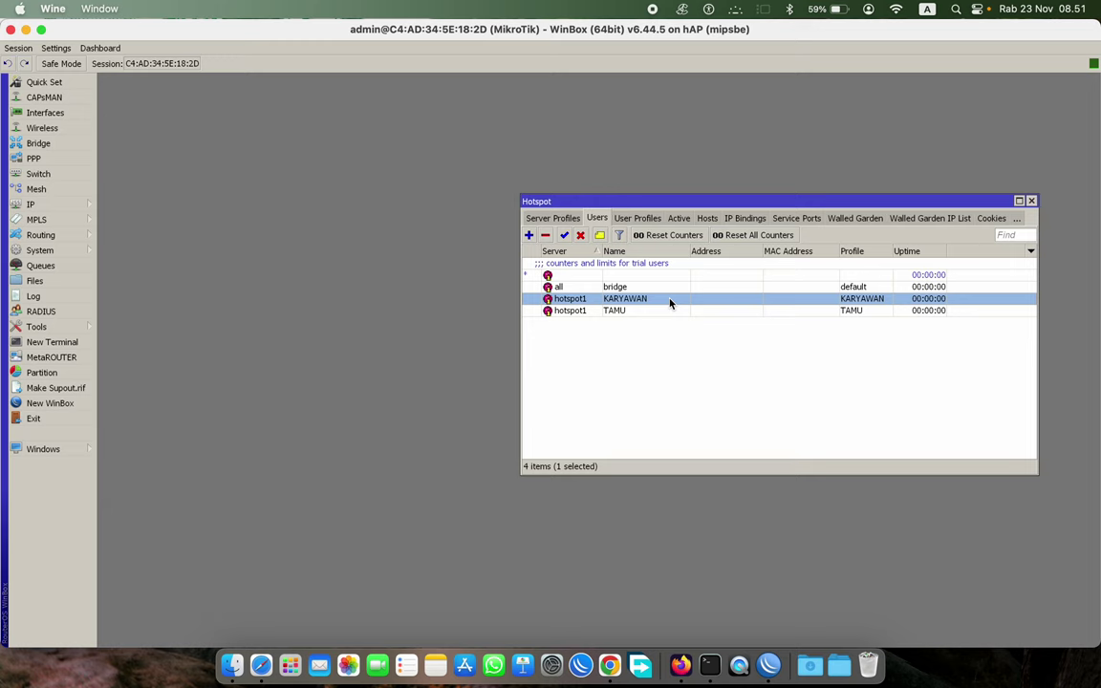
# - Give KARYAWAN a 06:00:00 uptime limit and 10G total byte limit, then apply and close
pyautogui.doubleClick(669, 303)
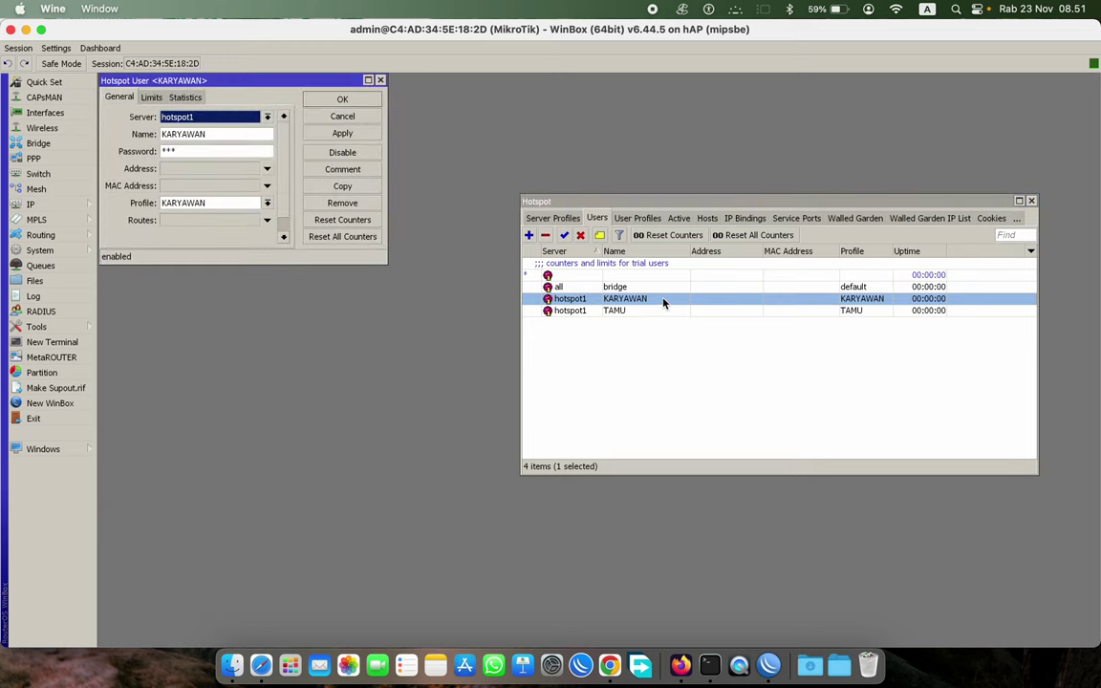
pyautogui.click(151, 98)
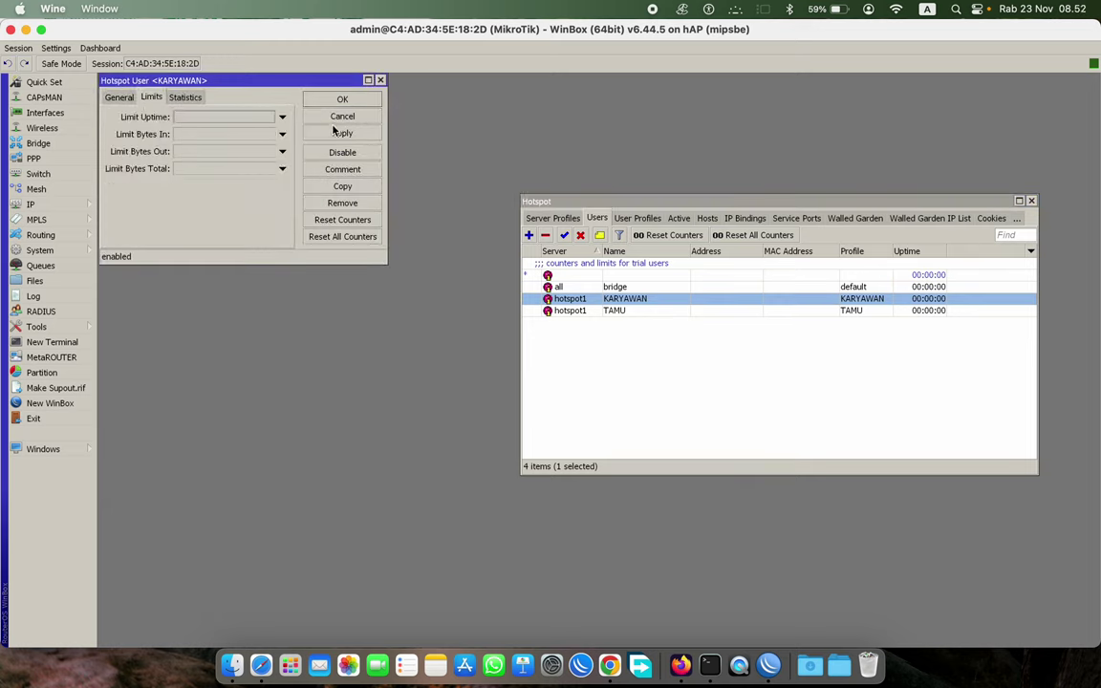
pyautogui.click(201, 120)
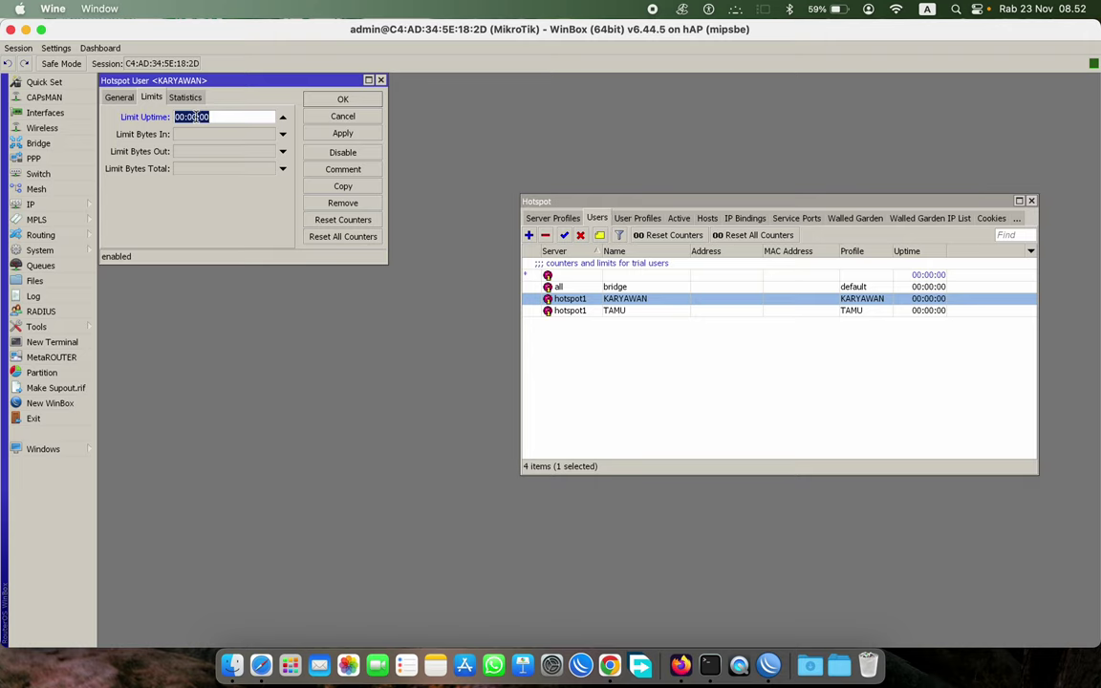
pyautogui.click(194, 116)
pyautogui.write('8')
pyautogui.write('6')
pyautogui.click(224, 170)
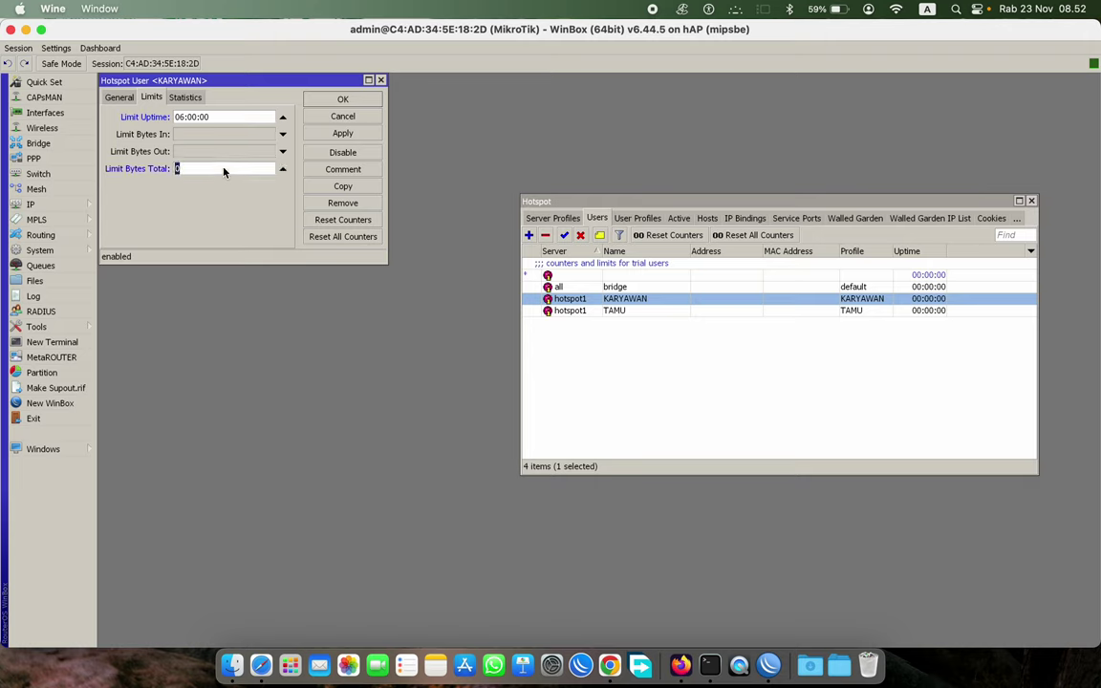
pyautogui.write('10G')
pyautogui.click(344, 134)
pyautogui.click(336, 98)
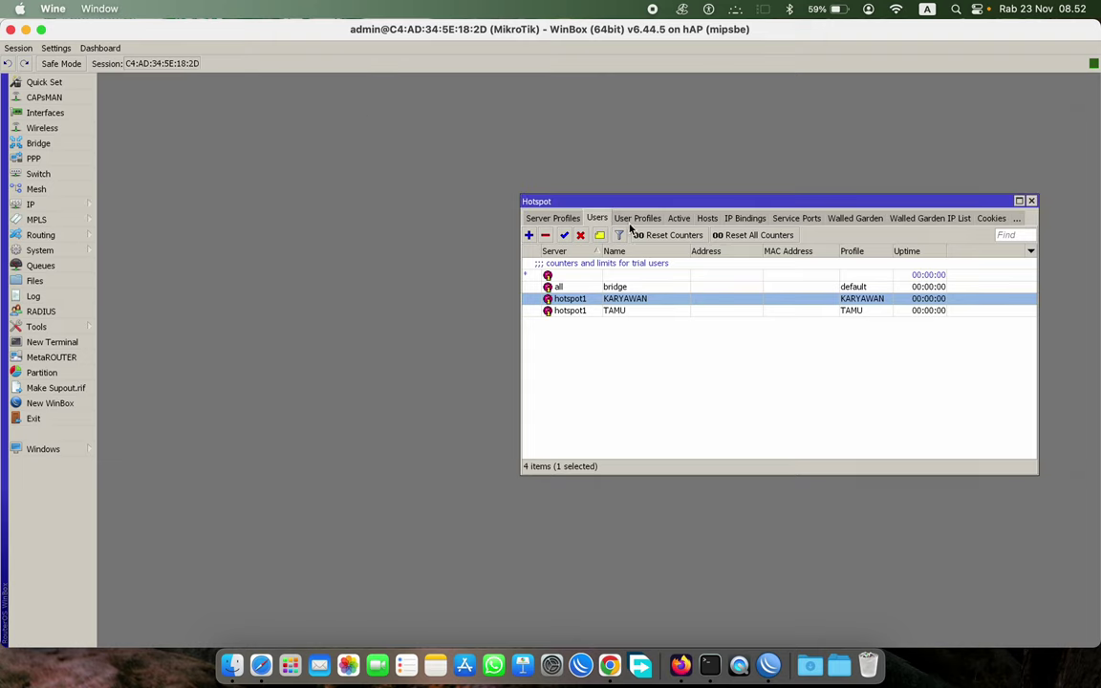
# - Review the KARYAWAN user profile in the profiles list
pyautogui.click(635, 219)
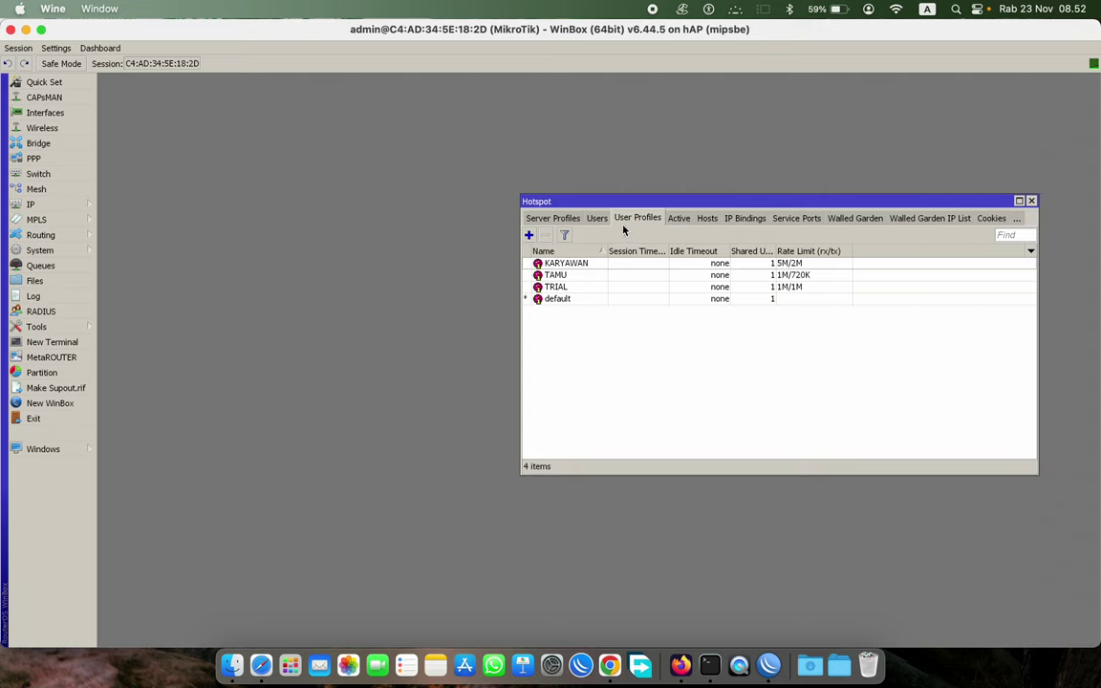
pyautogui.click(791, 264)
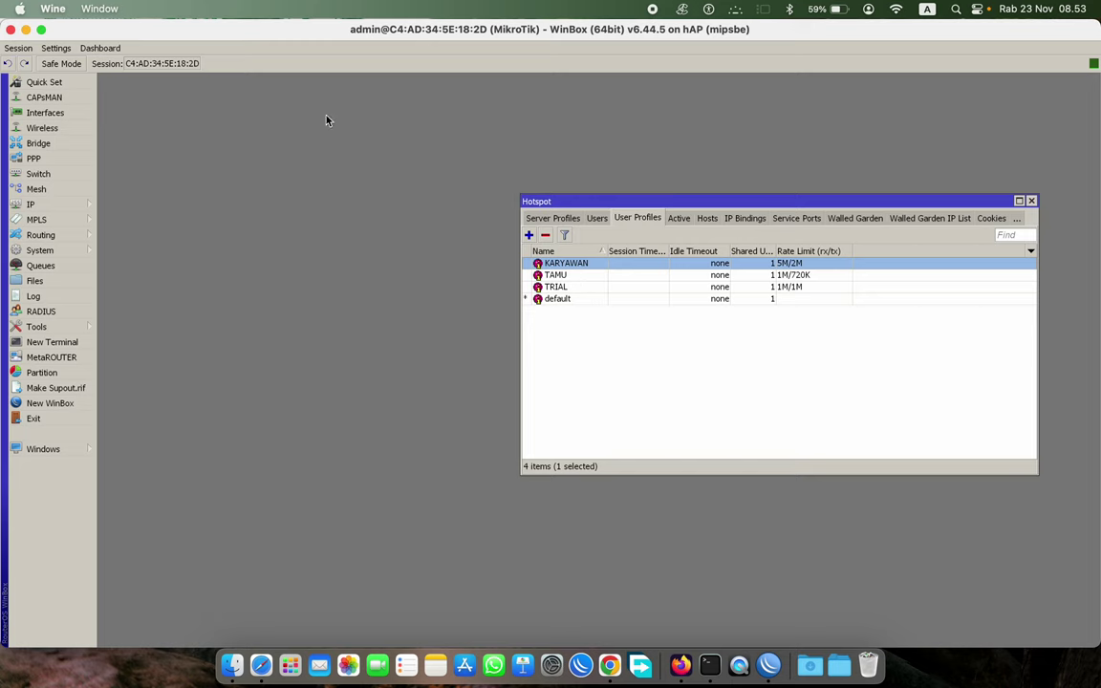
pyautogui.click(596, 219)
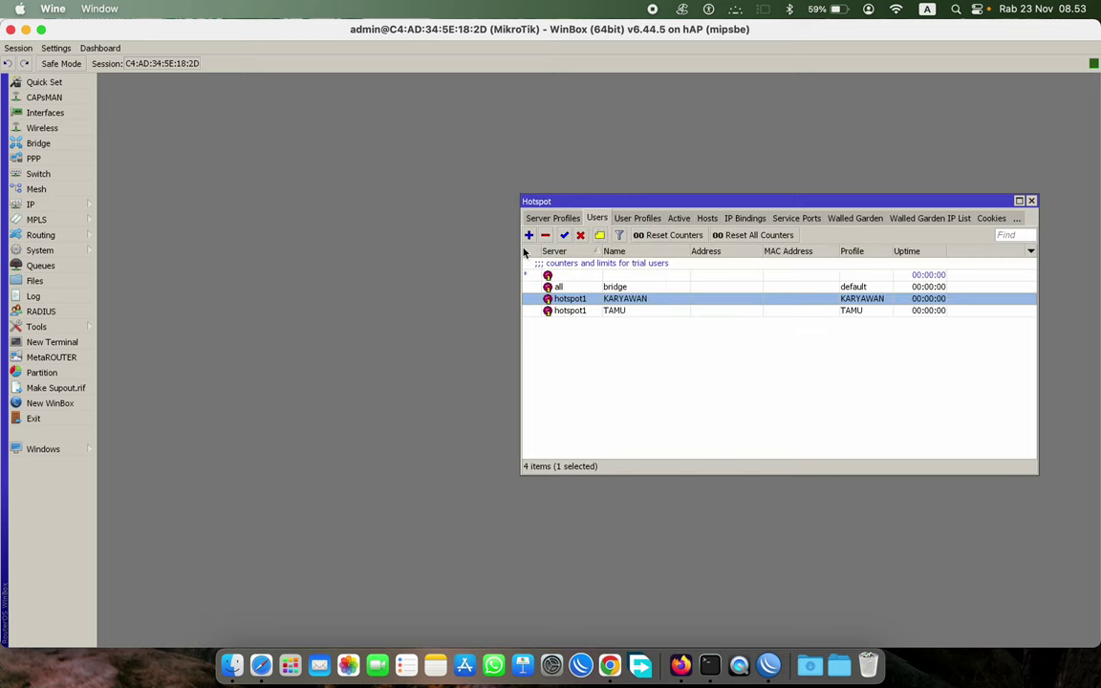
# - Give TAMU a 01:00:00 uptime limit and 3G total byte limit and save
pyautogui.doubleClick(612, 312)
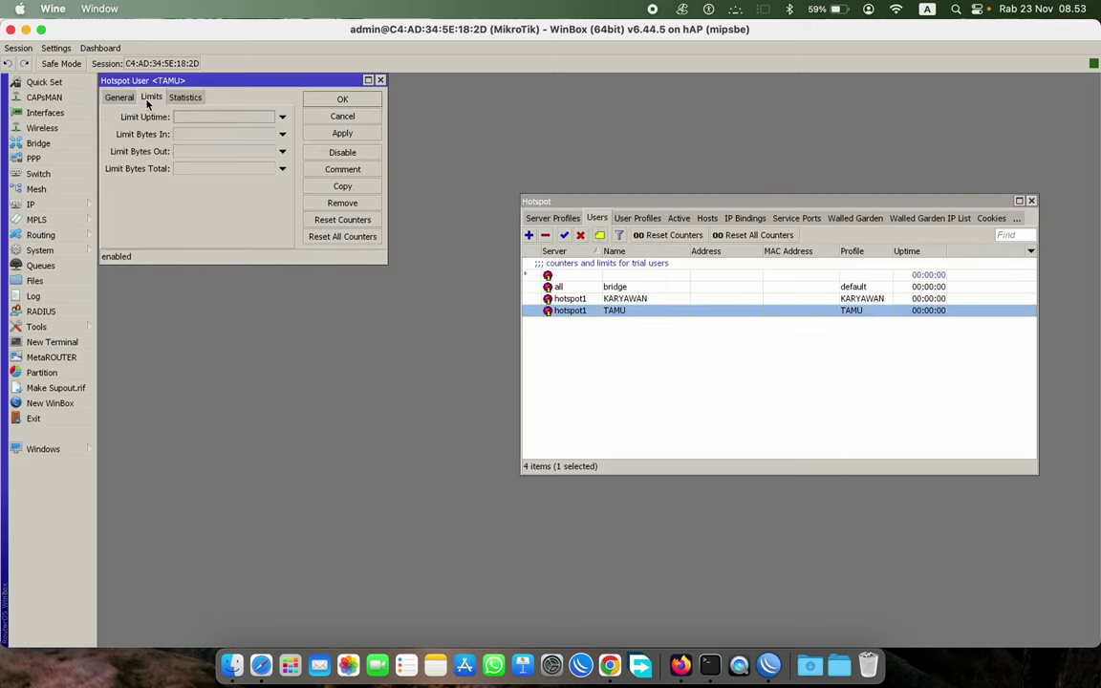
pyautogui.click(111, 98)
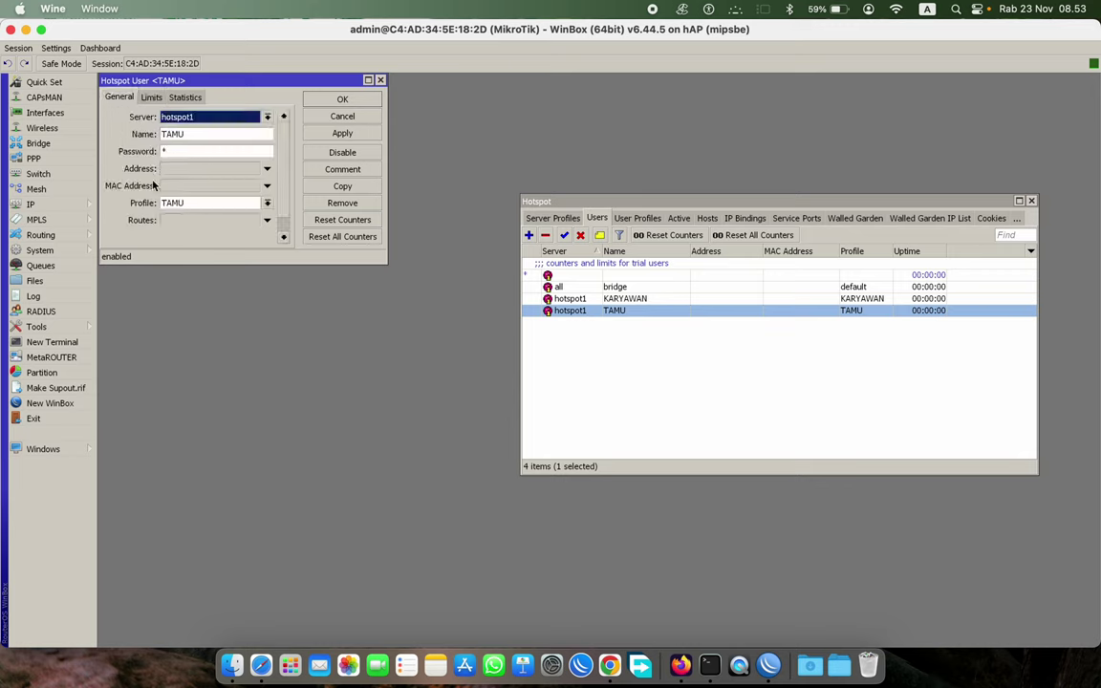
pyautogui.click(150, 99)
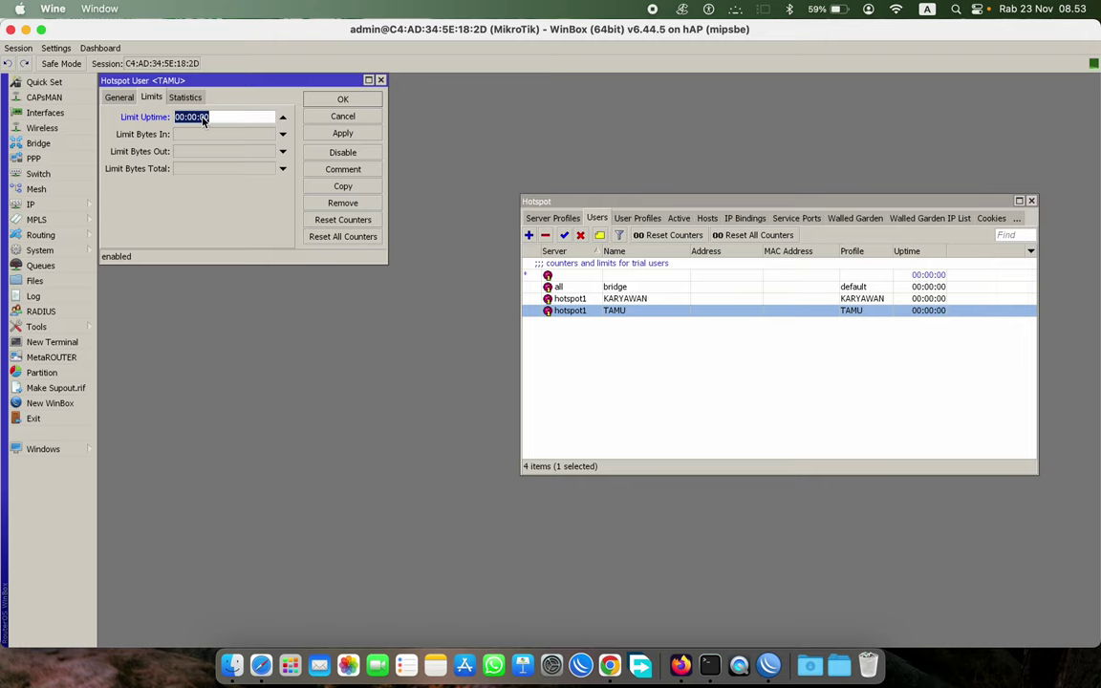
pyautogui.click(181, 117)
pyautogui.write('1')
pyautogui.click(190, 170)
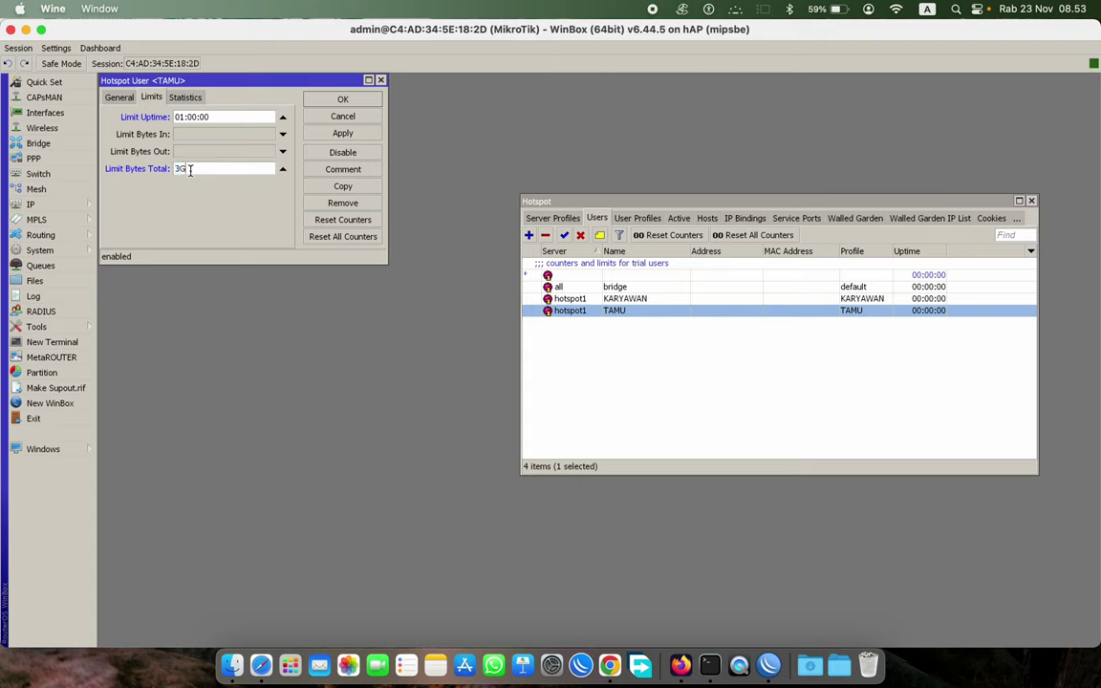
pyautogui.click(339, 100)
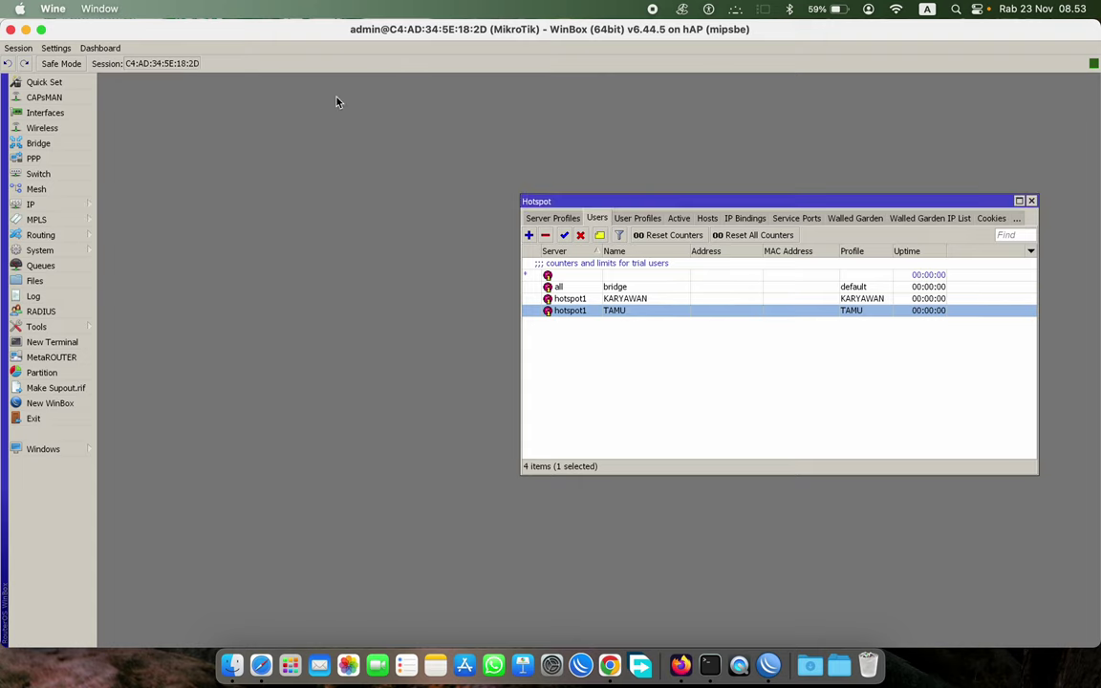
pyautogui.click(637, 218)
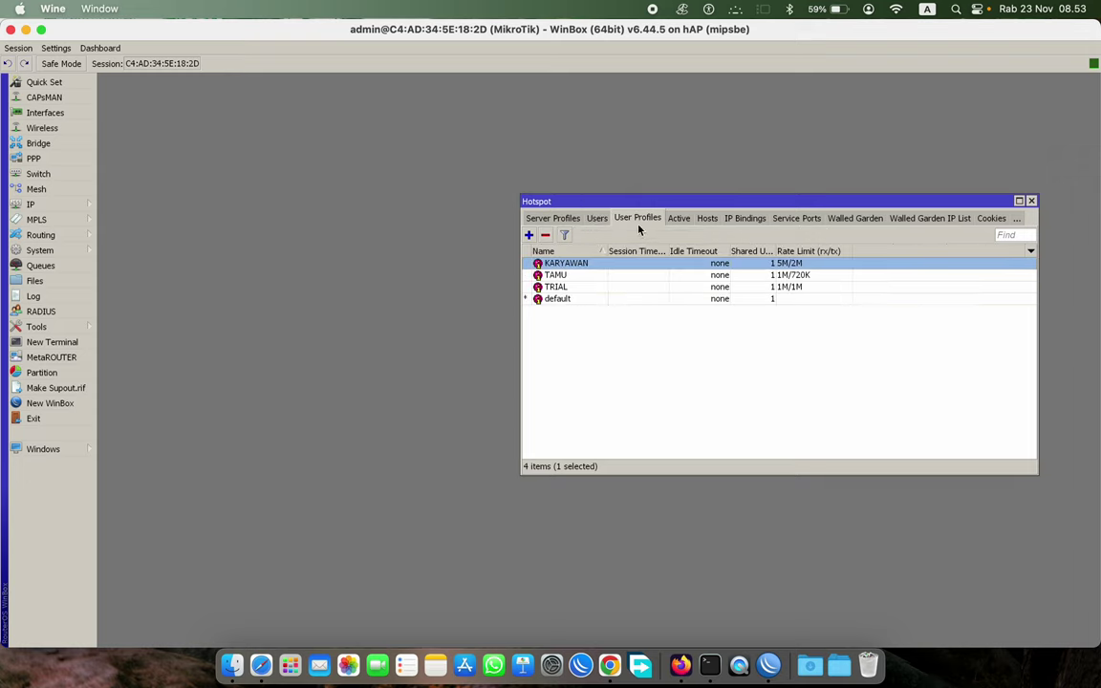
# - Remove the bridge user's active hotspot1 session and delete its login cookie
pyautogui.click(678, 218)
pyautogui.click(688, 265)
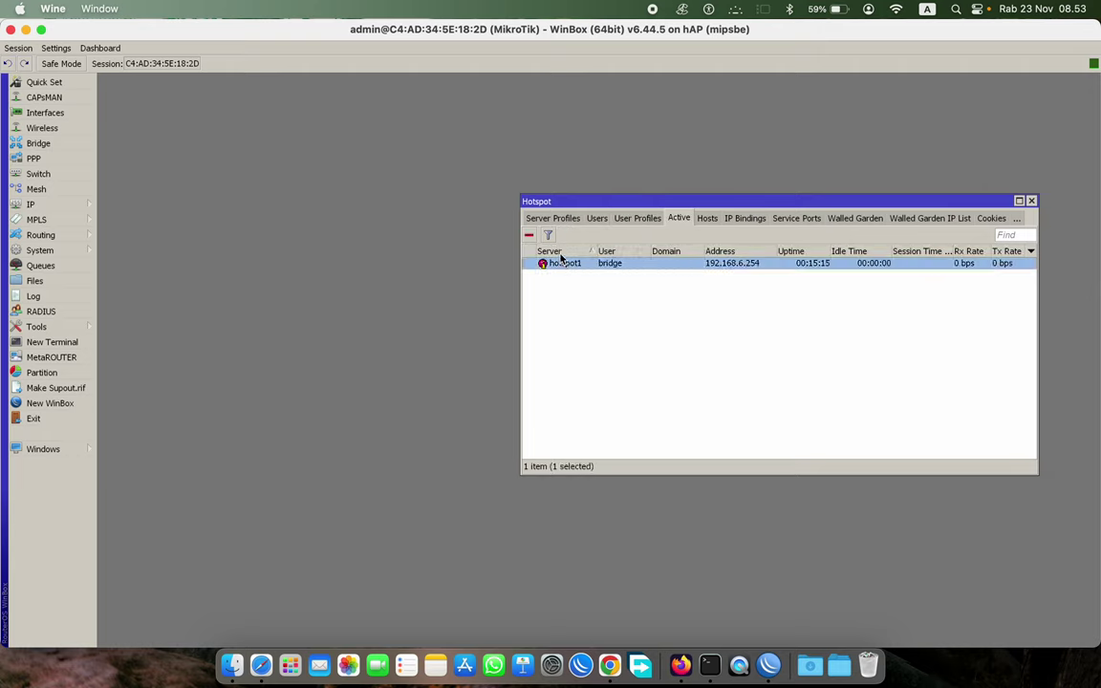
pyautogui.click(529, 234)
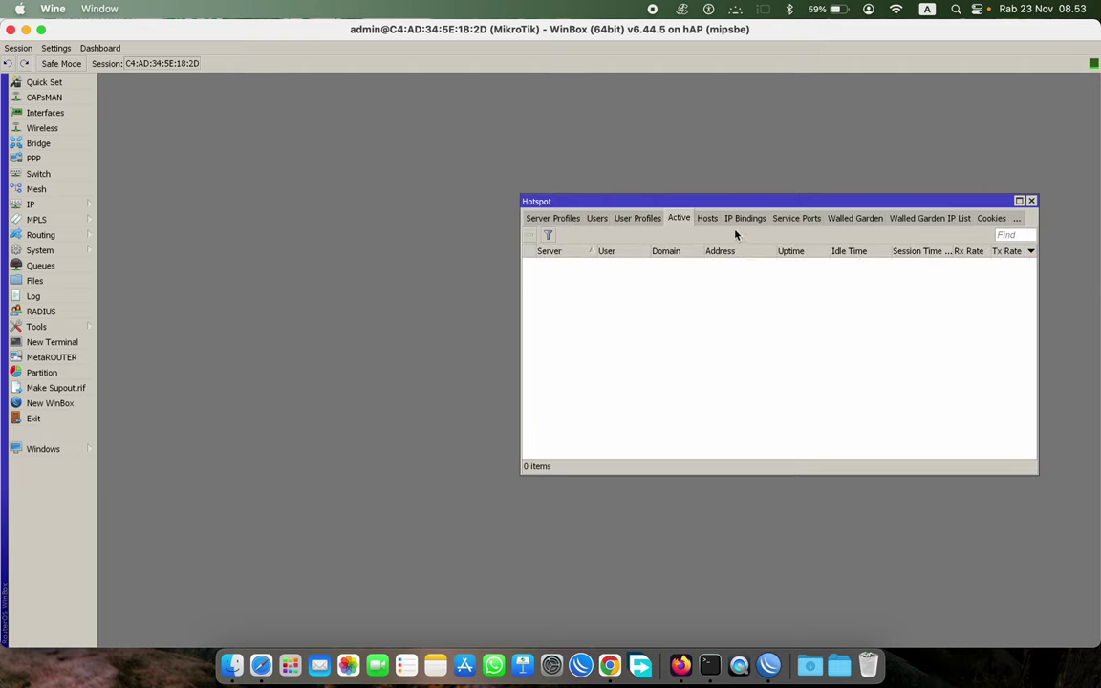
pyautogui.click(991, 218)
pyautogui.click(1016, 218)
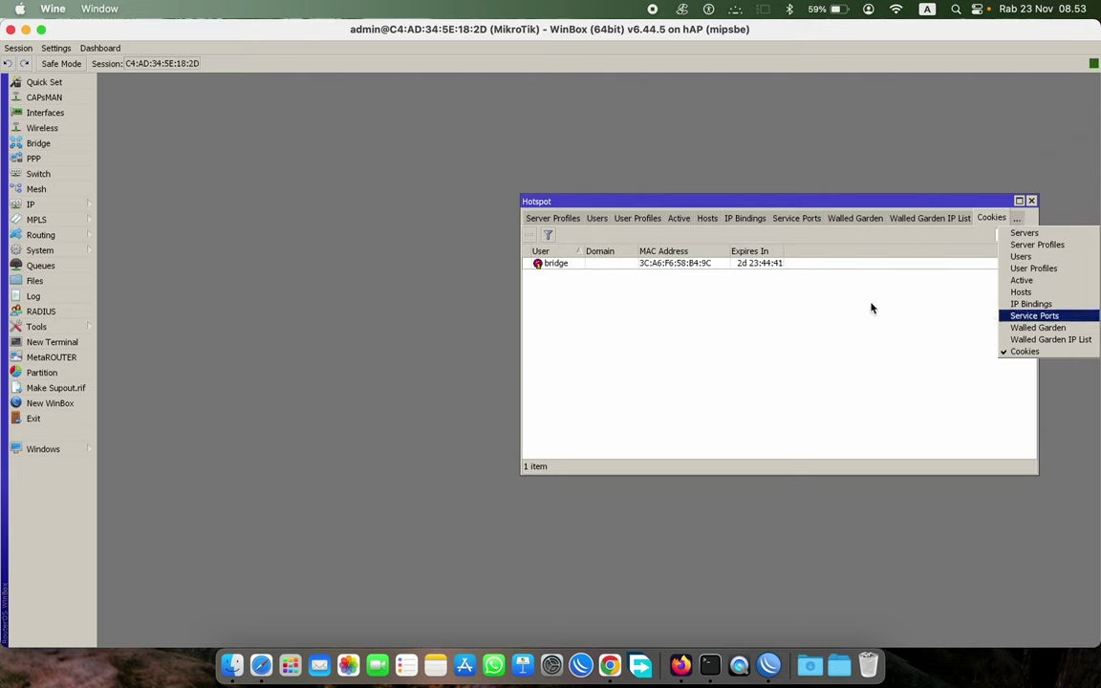
pyautogui.click(615, 291)
pyautogui.click(597, 264)
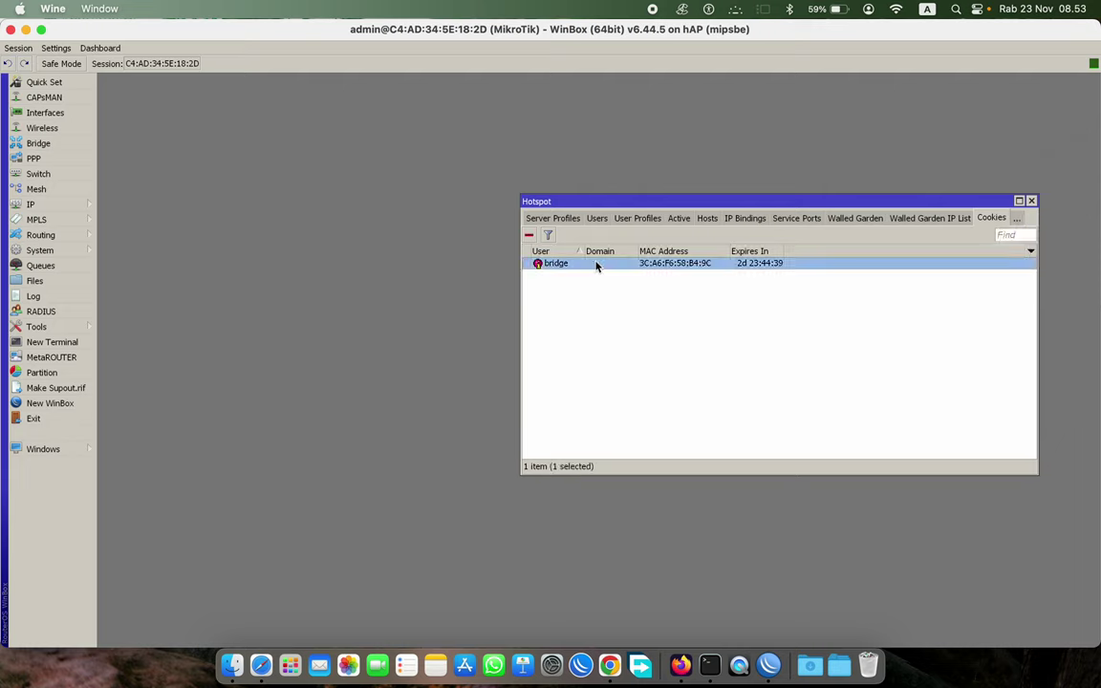
pyautogui.click(528, 235)
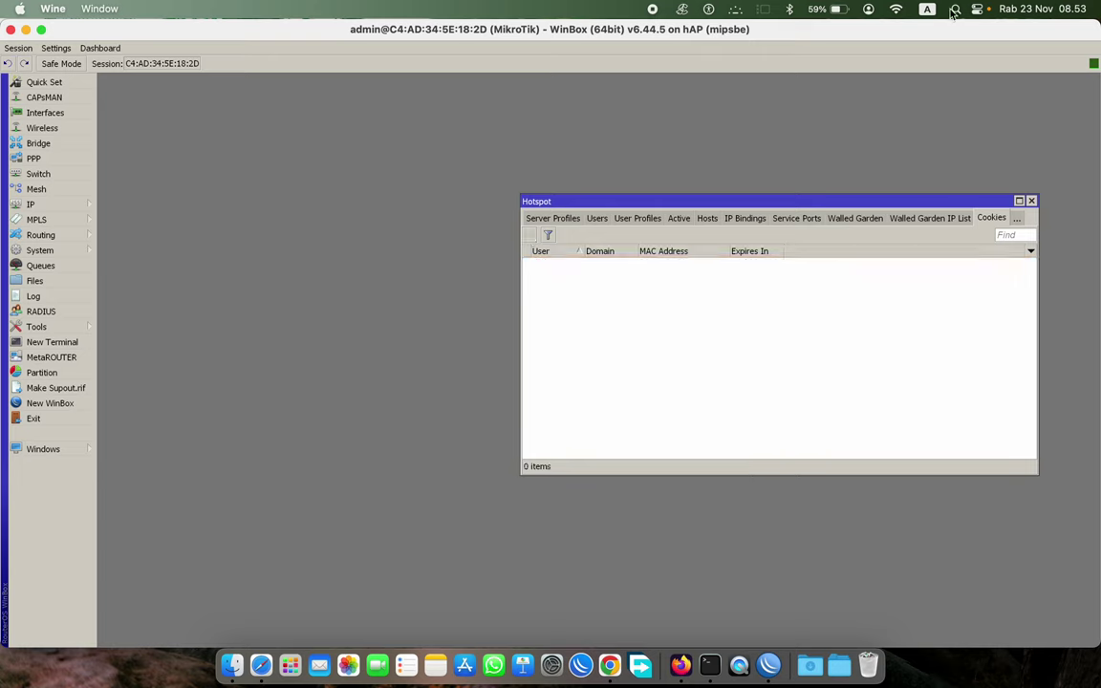
pyautogui.click(895, 9)
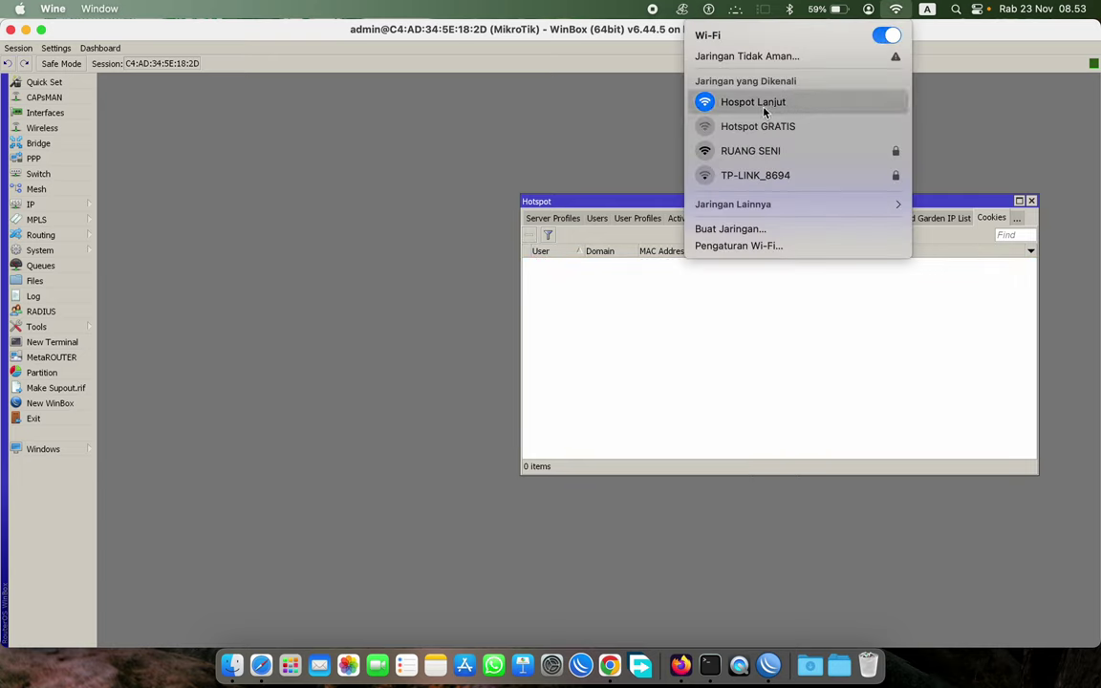
pyautogui.click(812, 332)
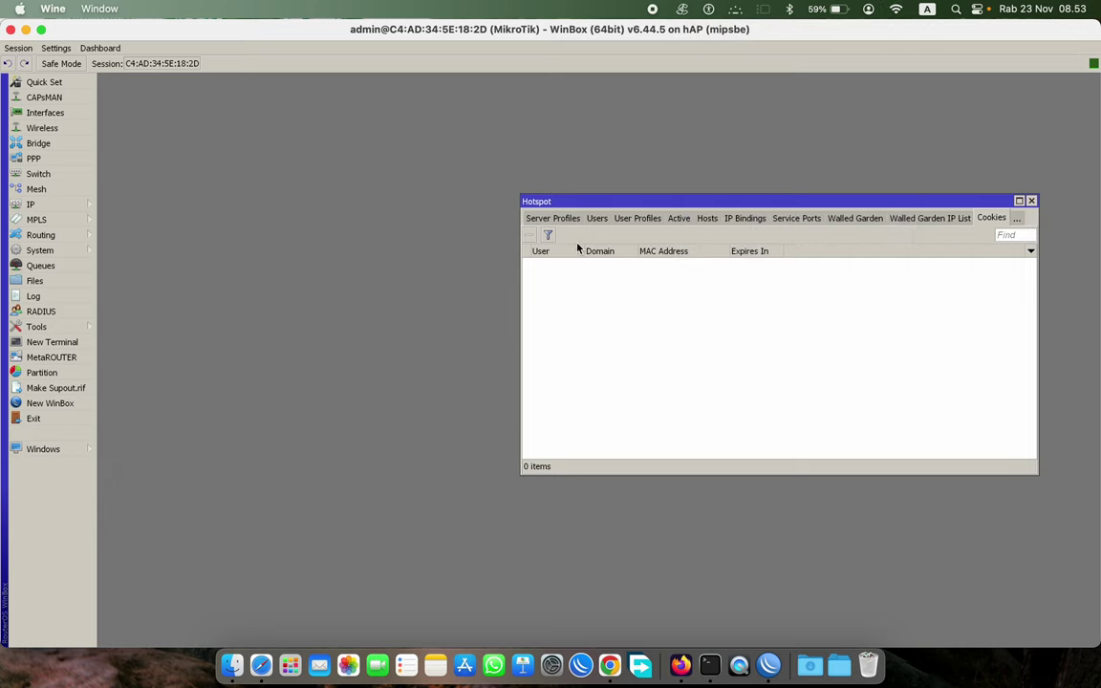
pyautogui.click(555, 218)
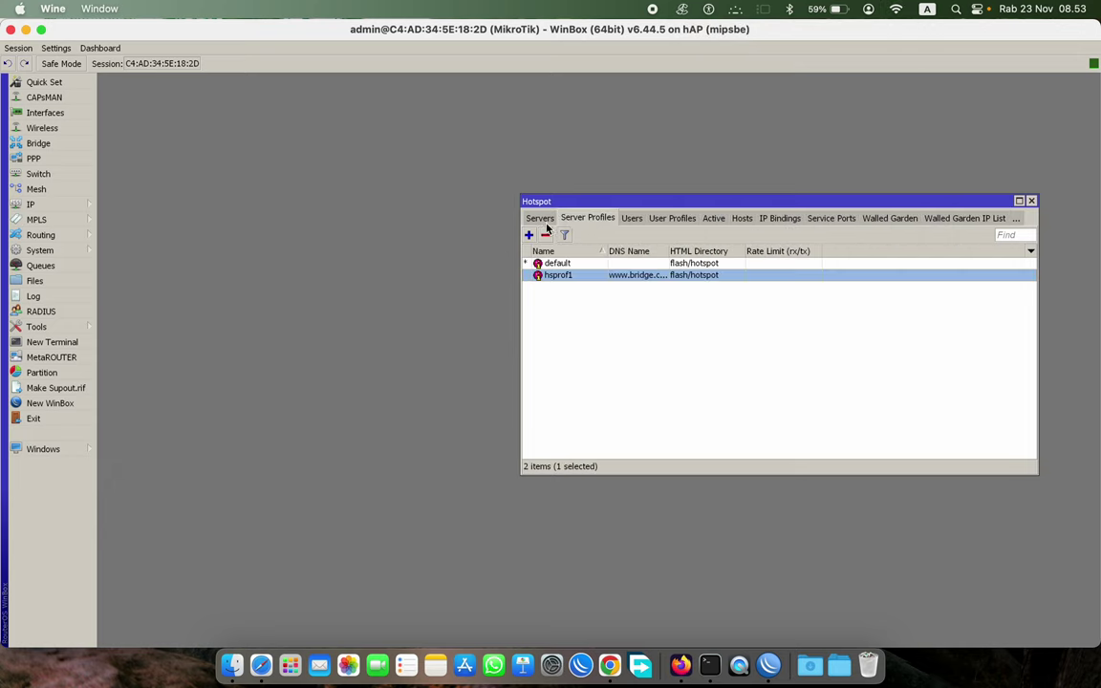
pyautogui.click(540, 217)
pyautogui.click(588, 218)
pyautogui.doubleClick(642, 277)
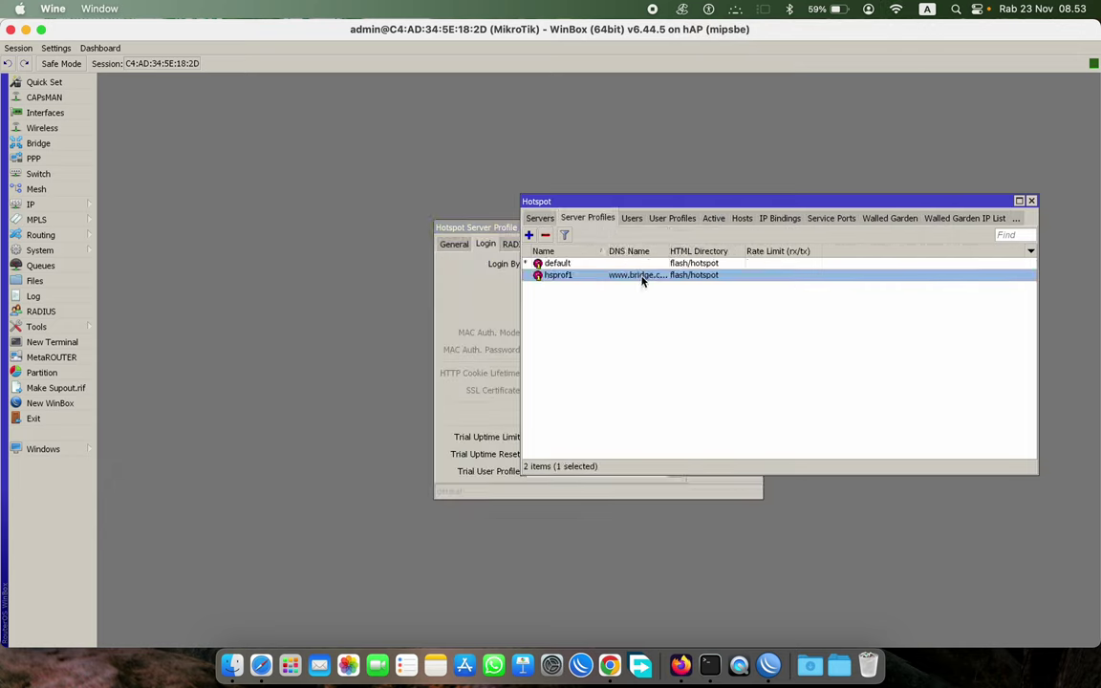
pyautogui.click(454, 244)
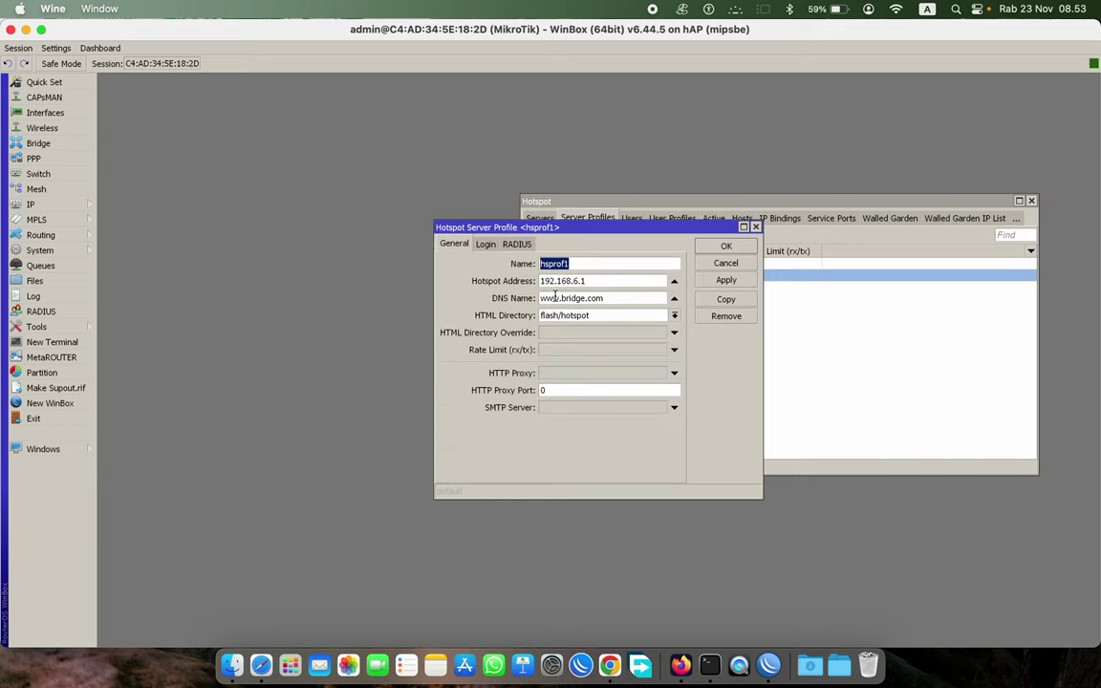
pyautogui.moveTo(613, 299); pyautogui.dragTo(412, 305)
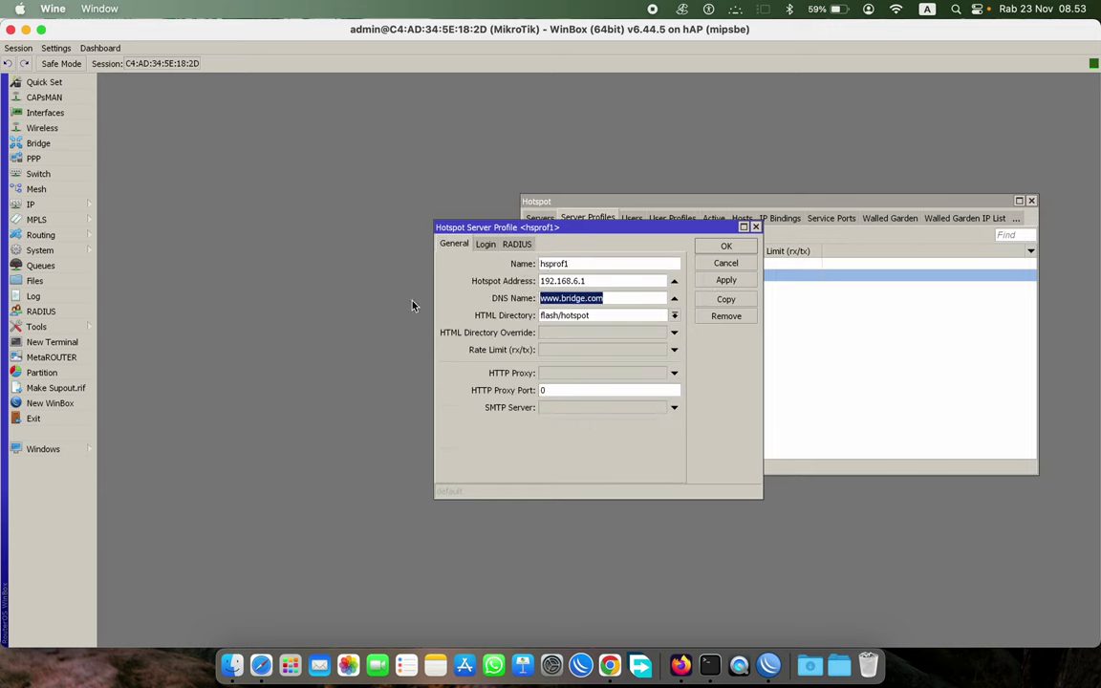
pyautogui.click(726, 245)
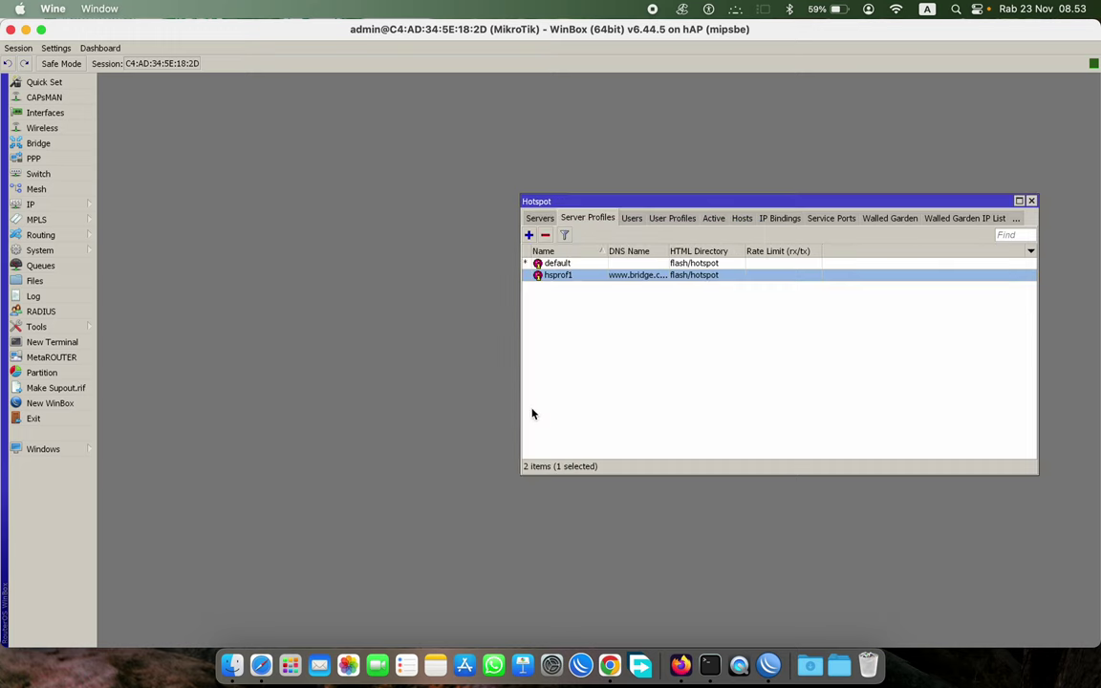
pyautogui.click(681, 666)
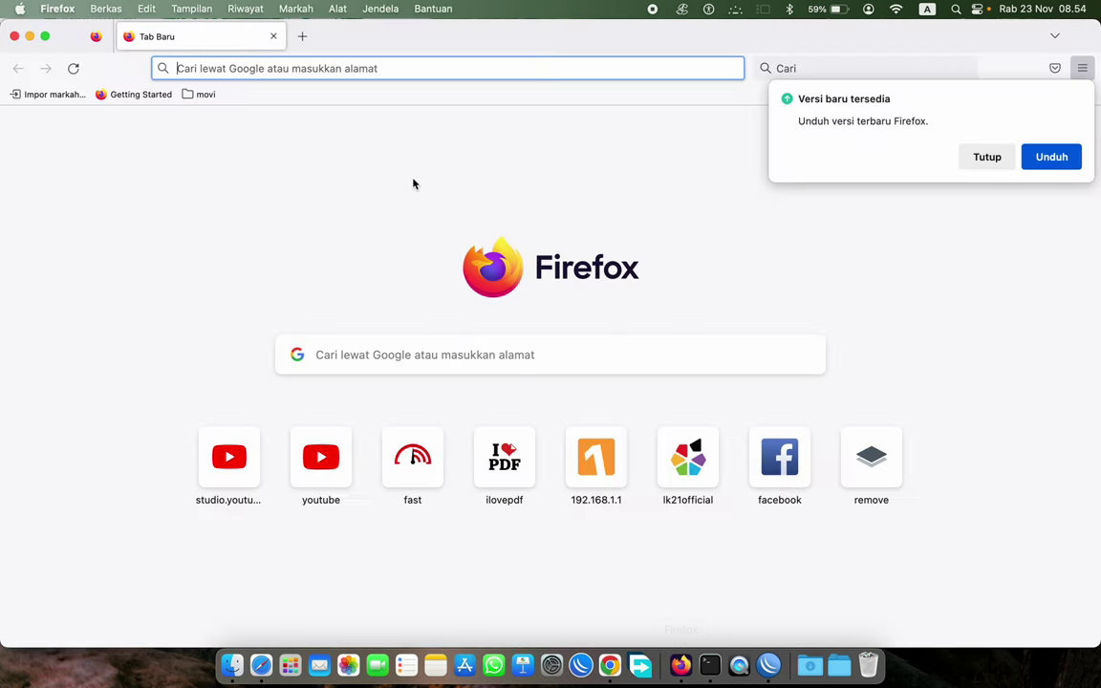
pyautogui.click(987, 157)
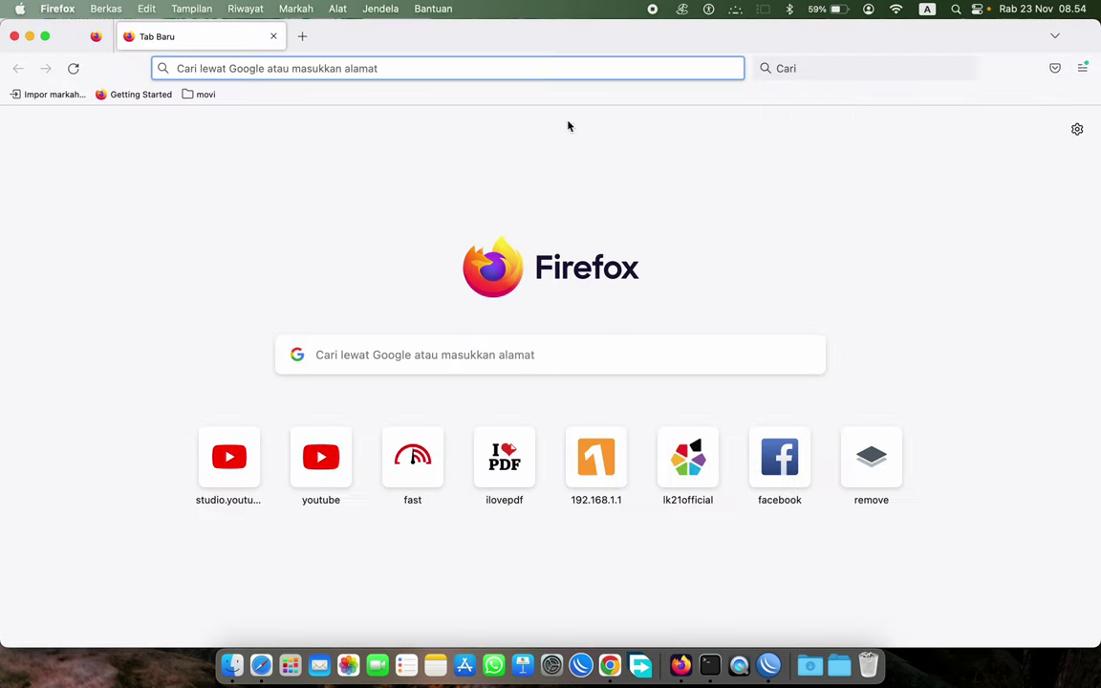
pyautogui.write('www.bridge.com')
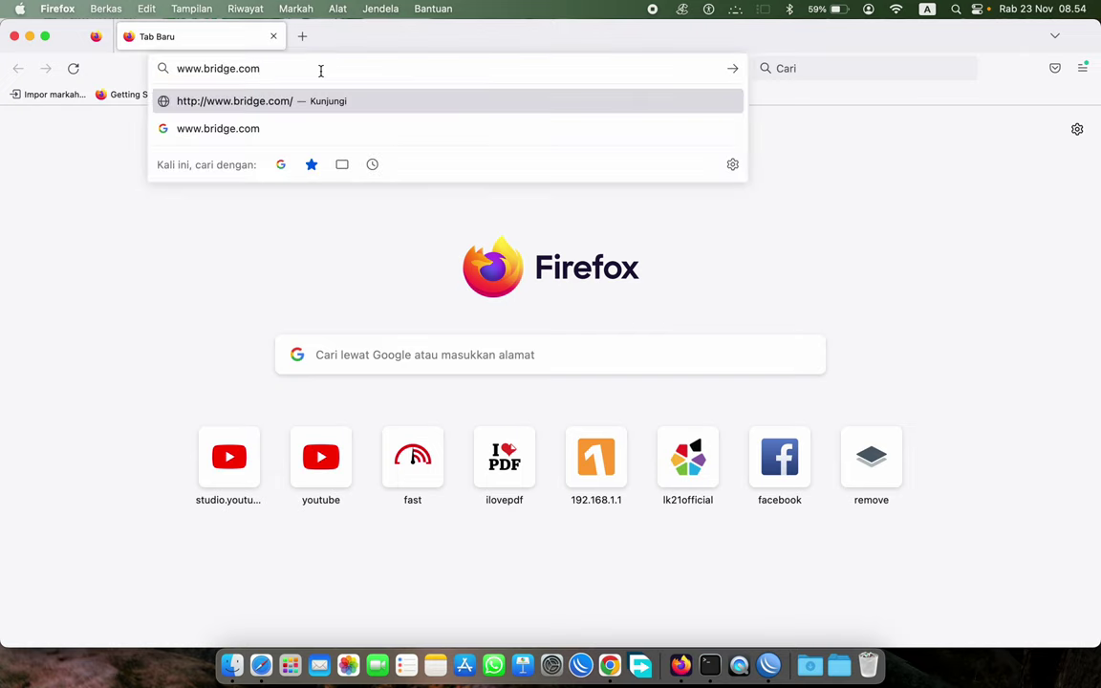
pyautogui.press('Return')
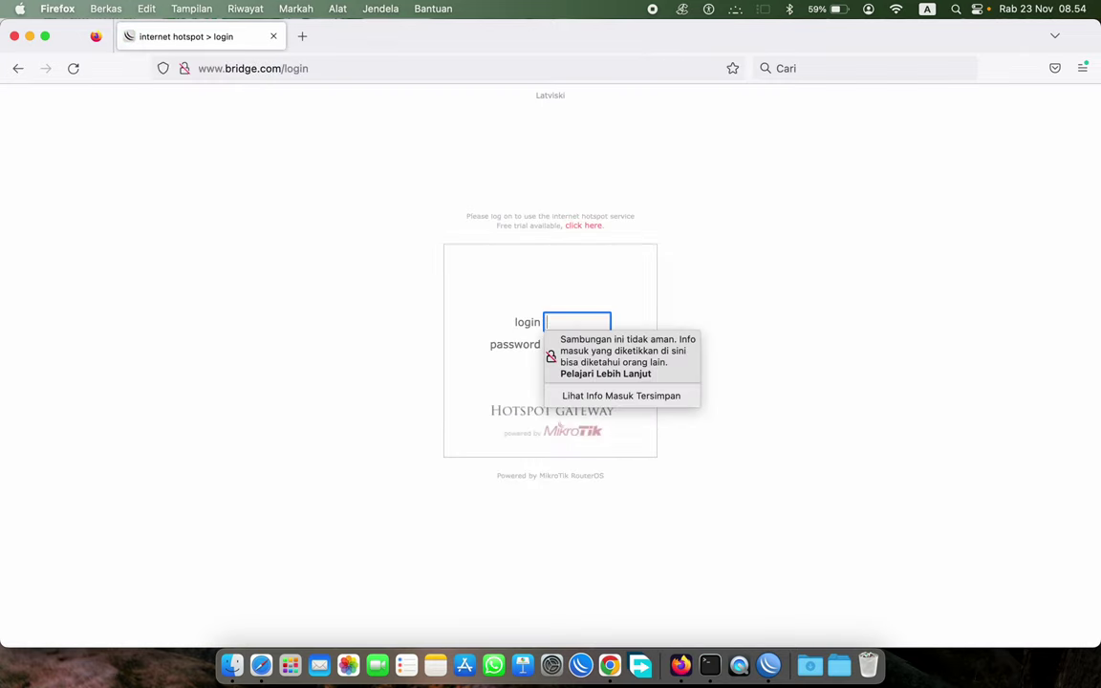
pyautogui.click(851, 300)
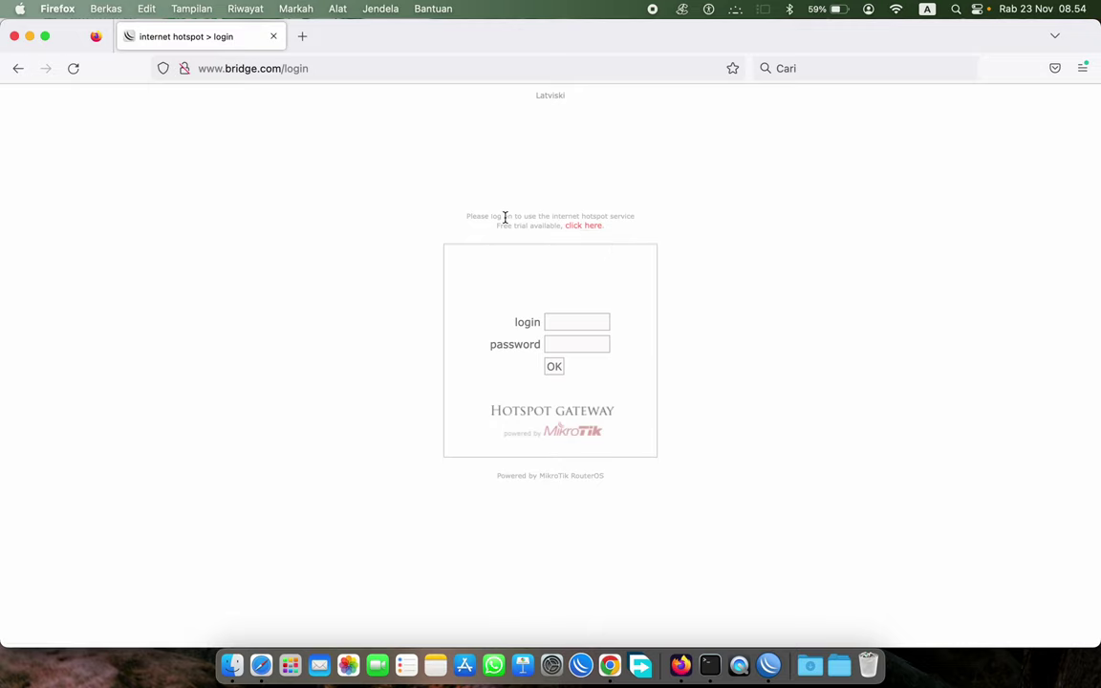
pyautogui.click(566, 319)
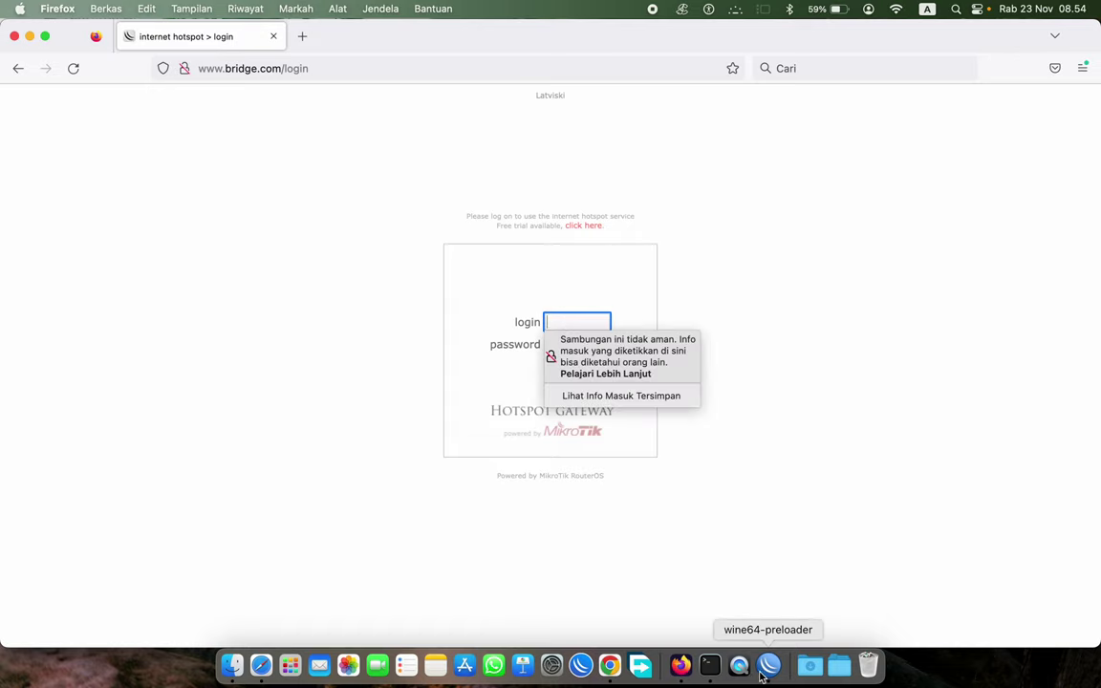
# - Back in WinBox, show the hotspot Users list and select KARYAWAN
pyautogui.click(762, 675)
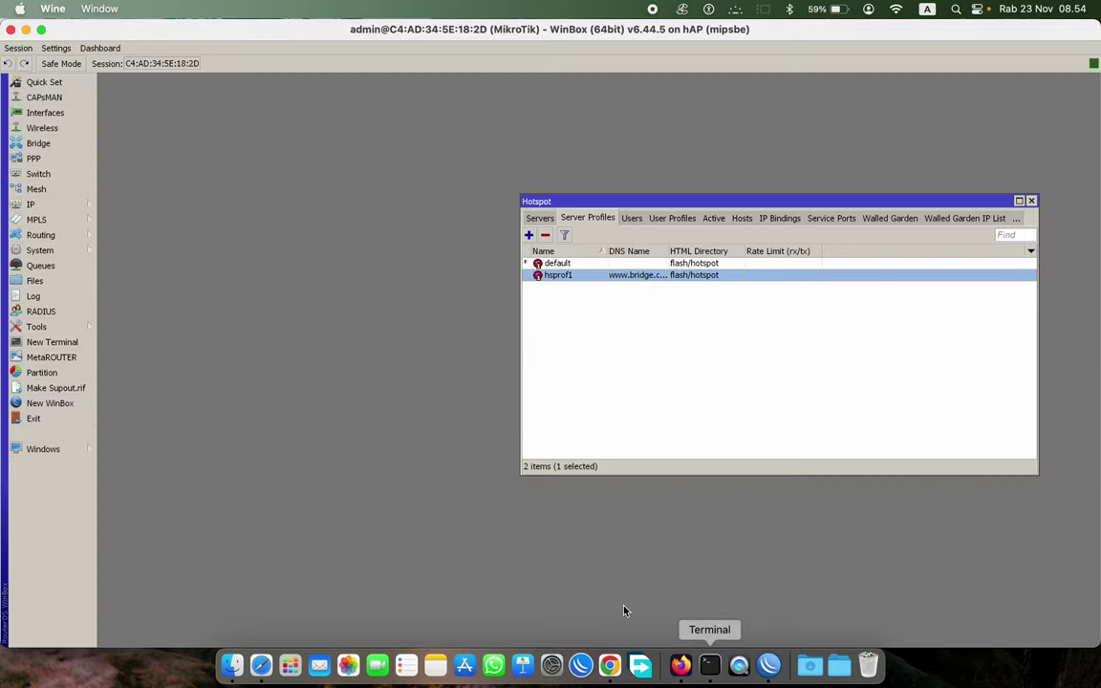
pyautogui.click(631, 220)
pyautogui.click(596, 219)
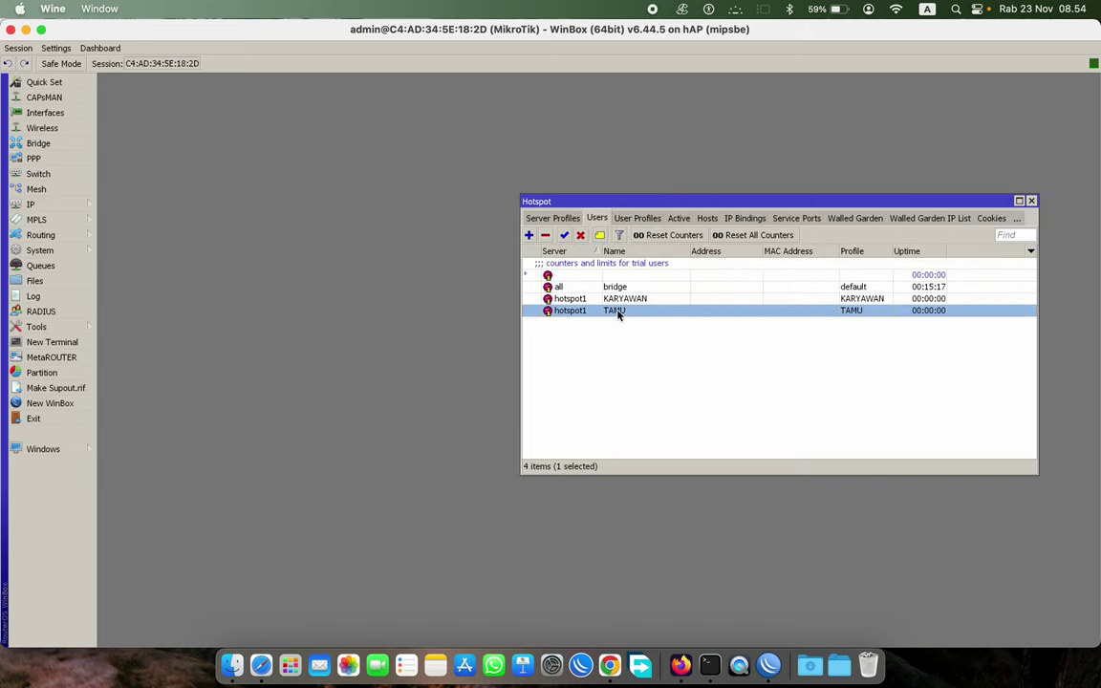
pyautogui.click(617, 298)
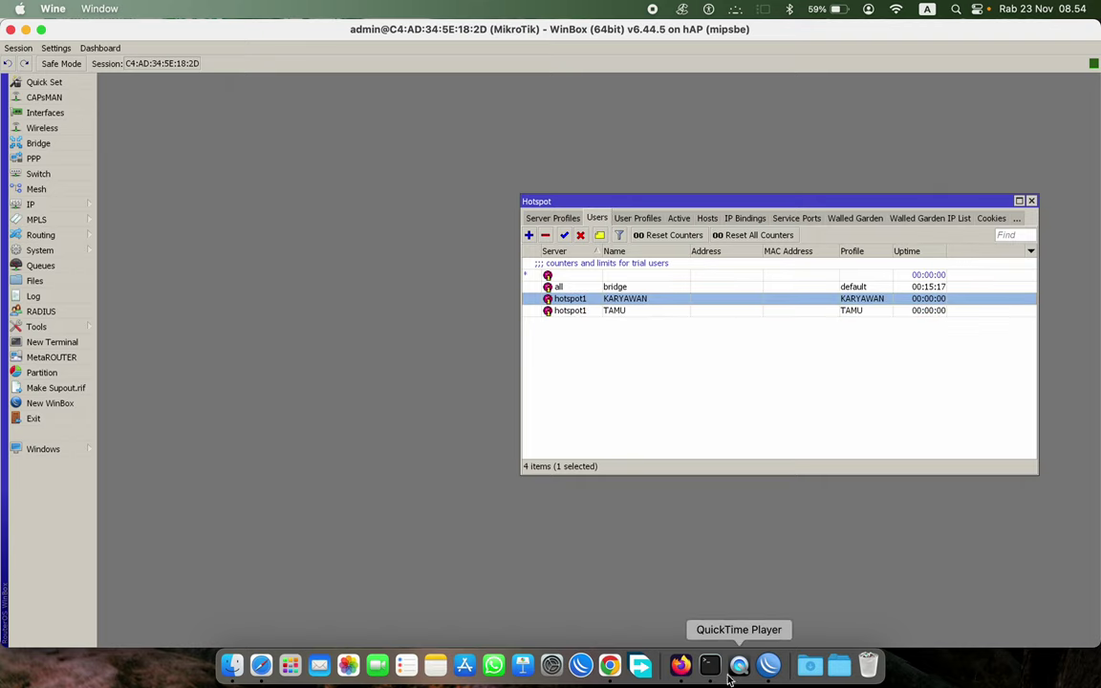
pyautogui.click(686, 674)
pyautogui.click(705, 316)
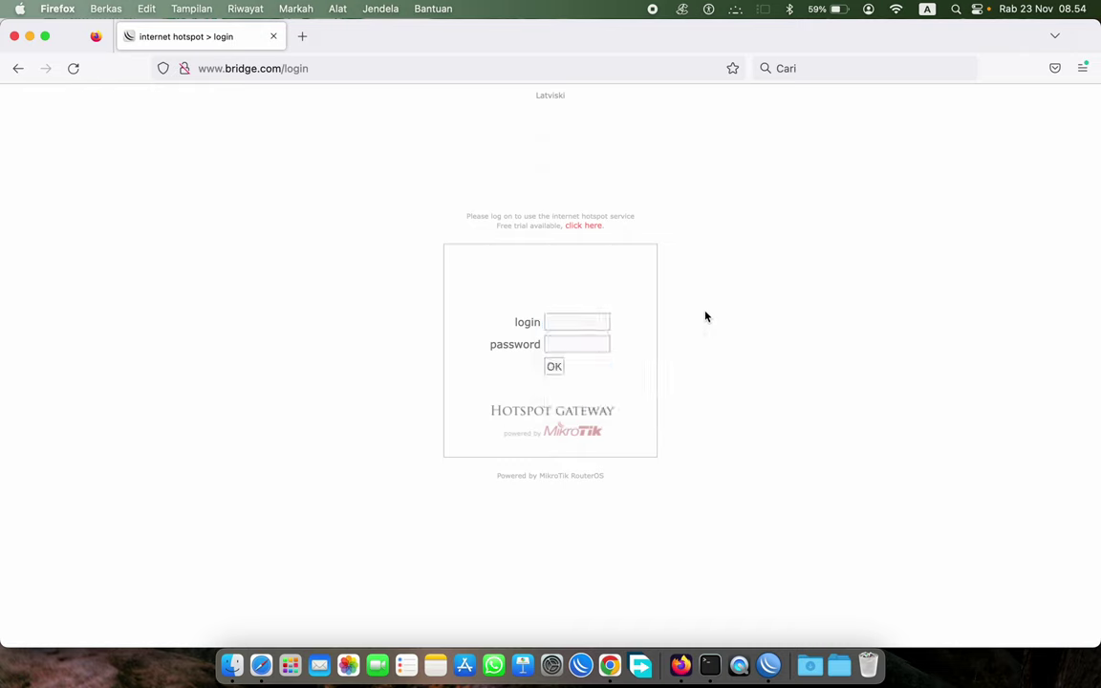
pyautogui.click(580, 322)
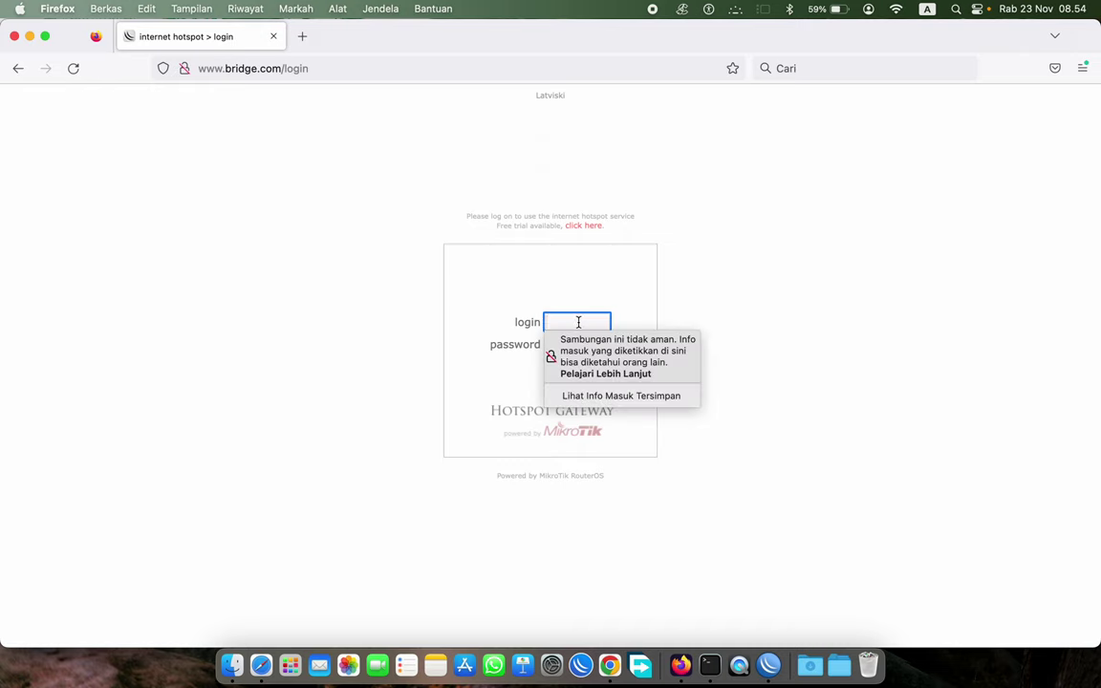
pyautogui.click(669, 244)
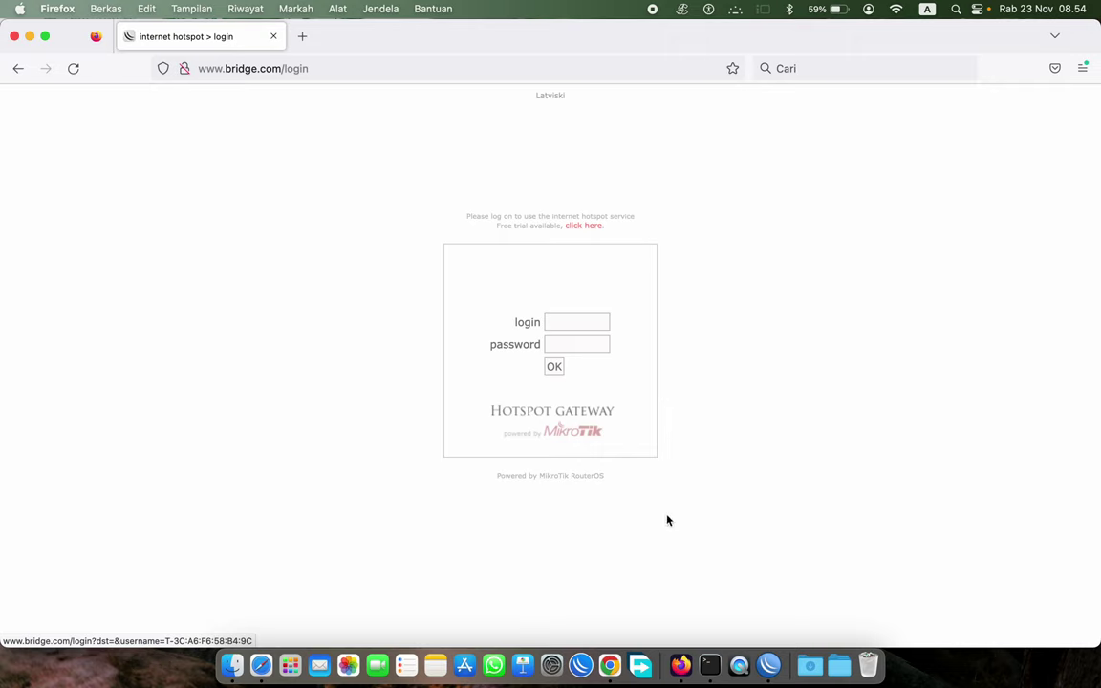
pyautogui.click(768, 665)
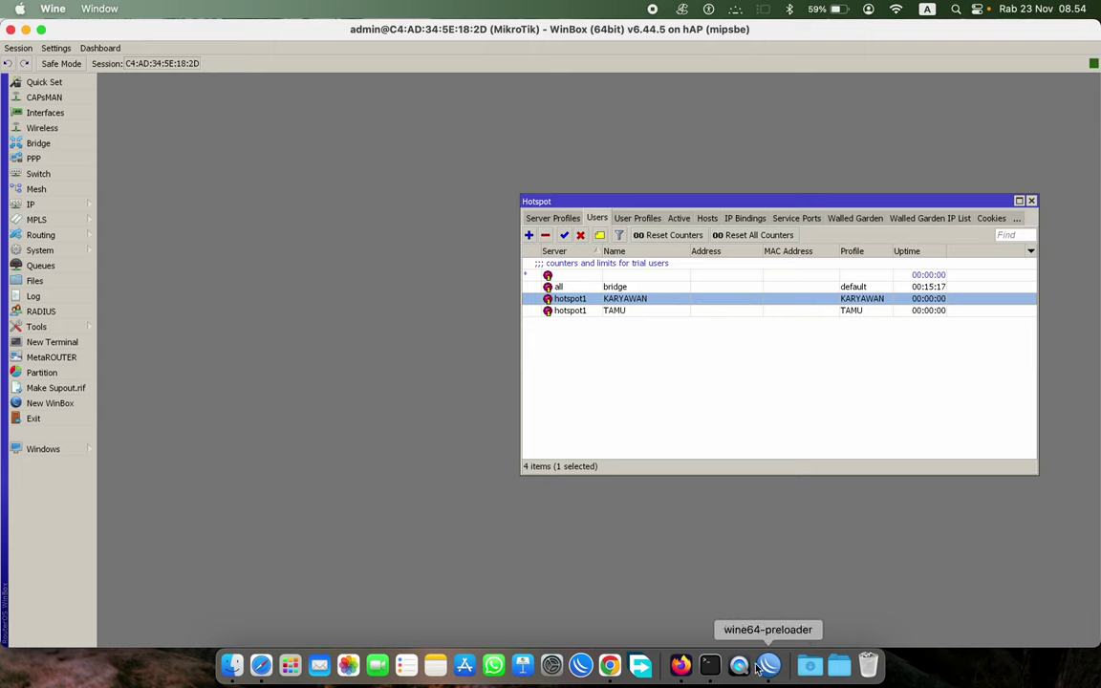
# - Set default-trial's uptime limit to 00:01:00, save it, and return to the Firefox login page
pyautogui.doubleClick(604, 275)
pyautogui.click(195, 120)
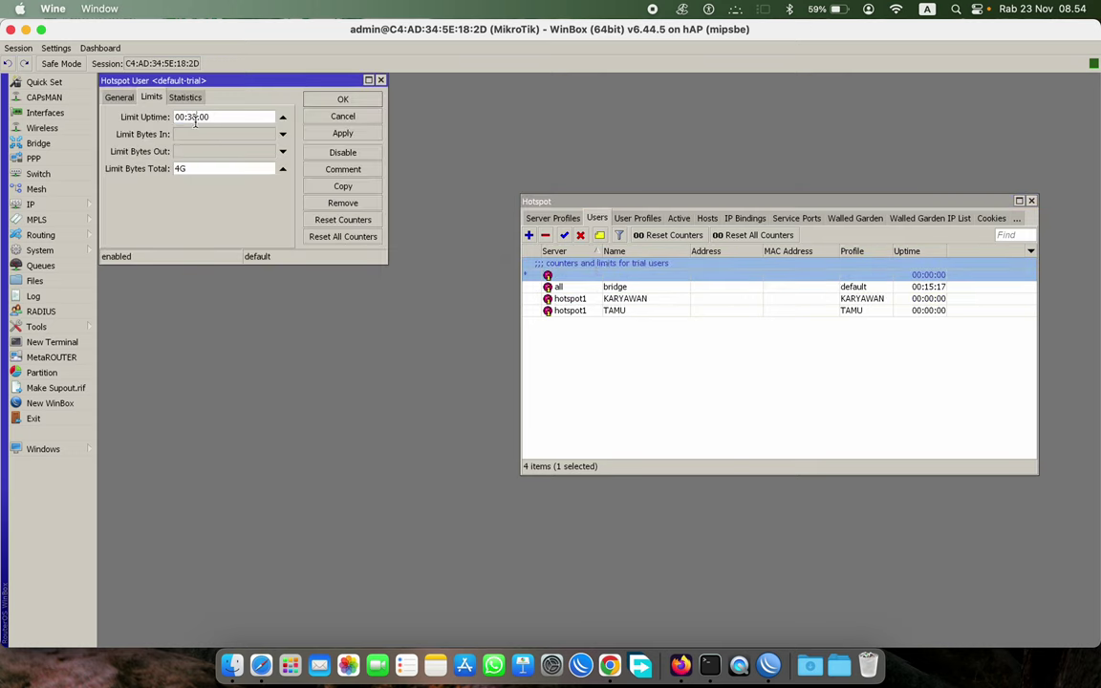
pyautogui.doubleClick(190, 117)
pyautogui.write('1')
pyautogui.click(341, 134)
pyautogui.click(341, 100)
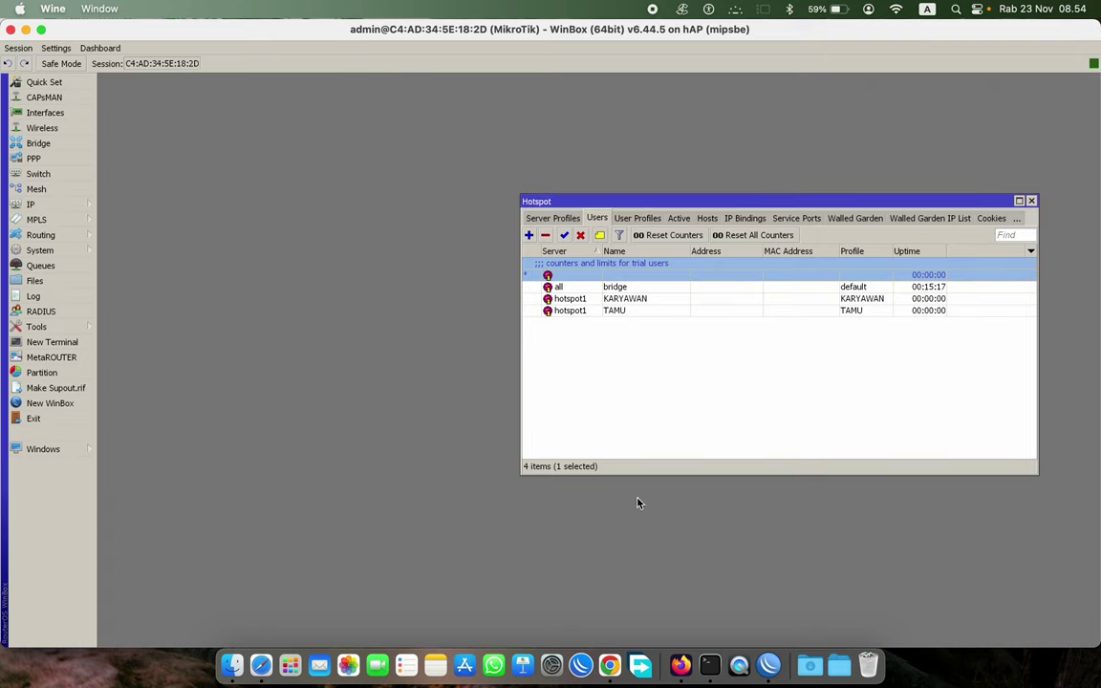
pyautogui.click(681, 664)
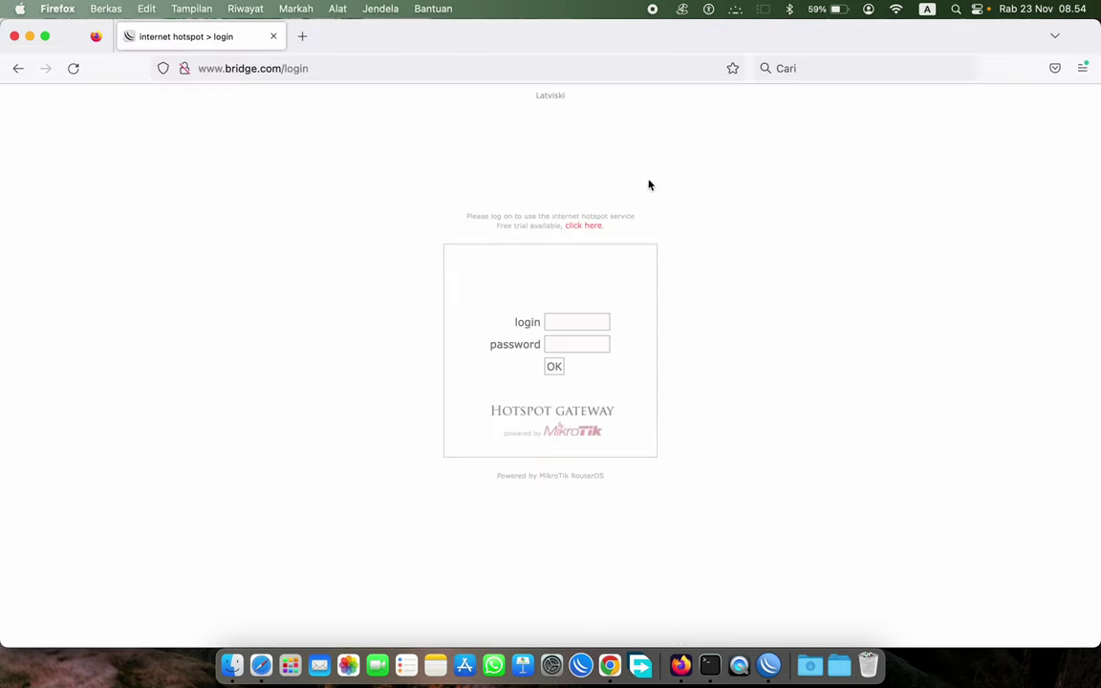
# - Start a free-trial hotspot session in Firefox and confirm it in WinBox's Users and Active lists
pyautogui.click(581, 234)
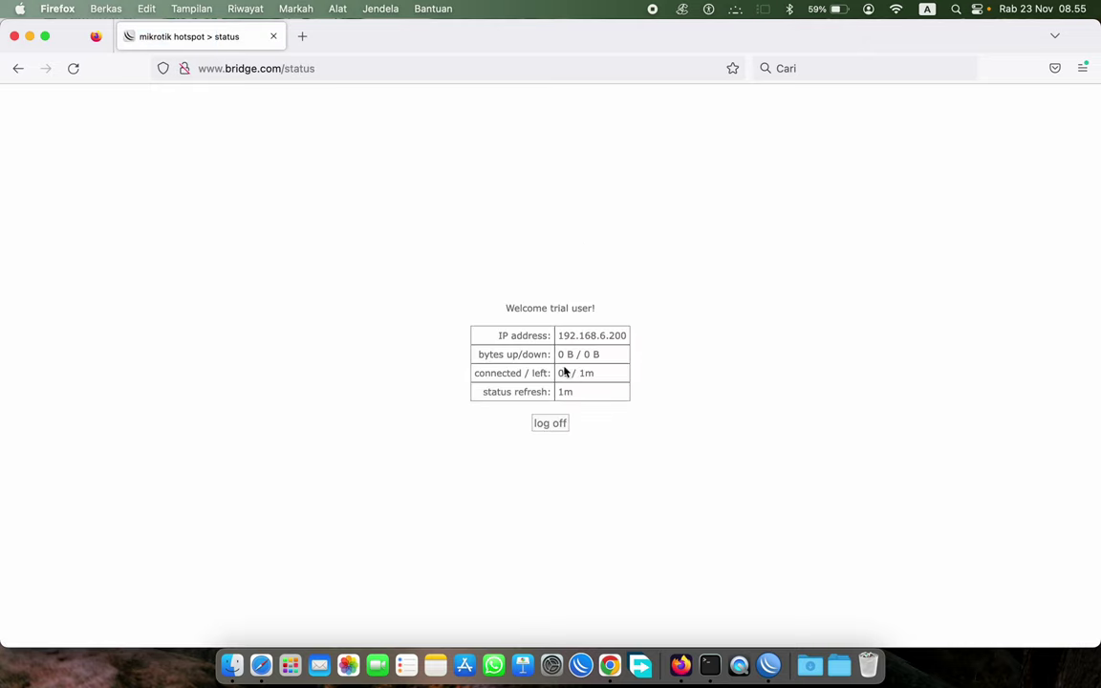
pyautogui.press('super+Tab')
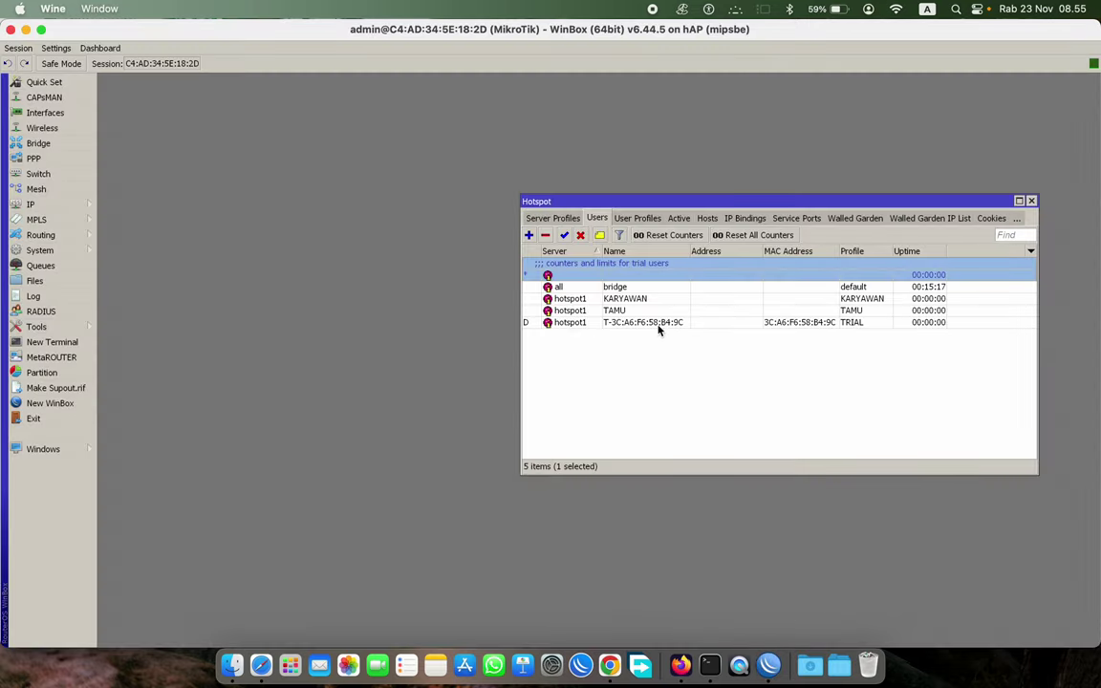
pyautogui.click(664, 325)
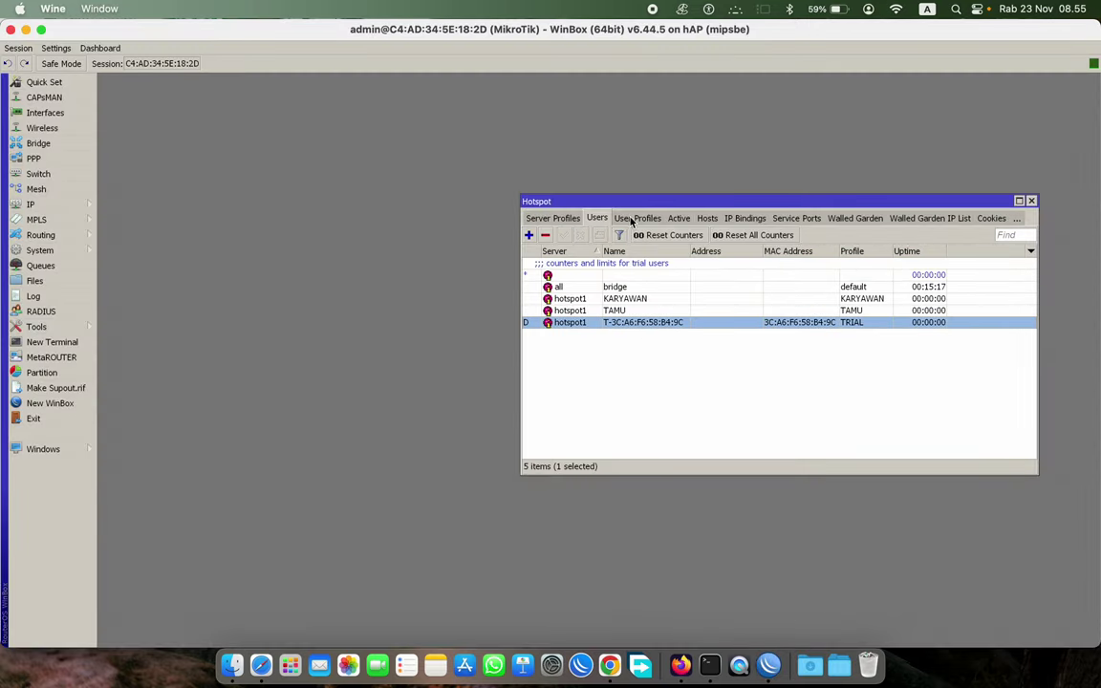
pyautogui.click(678, 219)
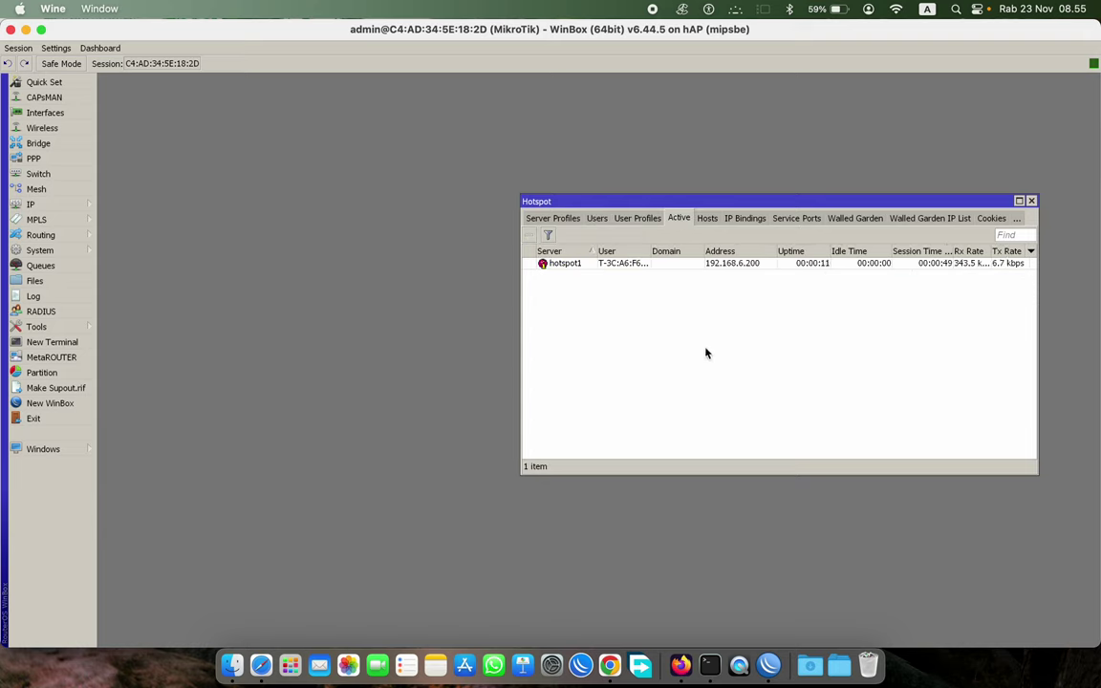
pyautogui.click(680, 664)
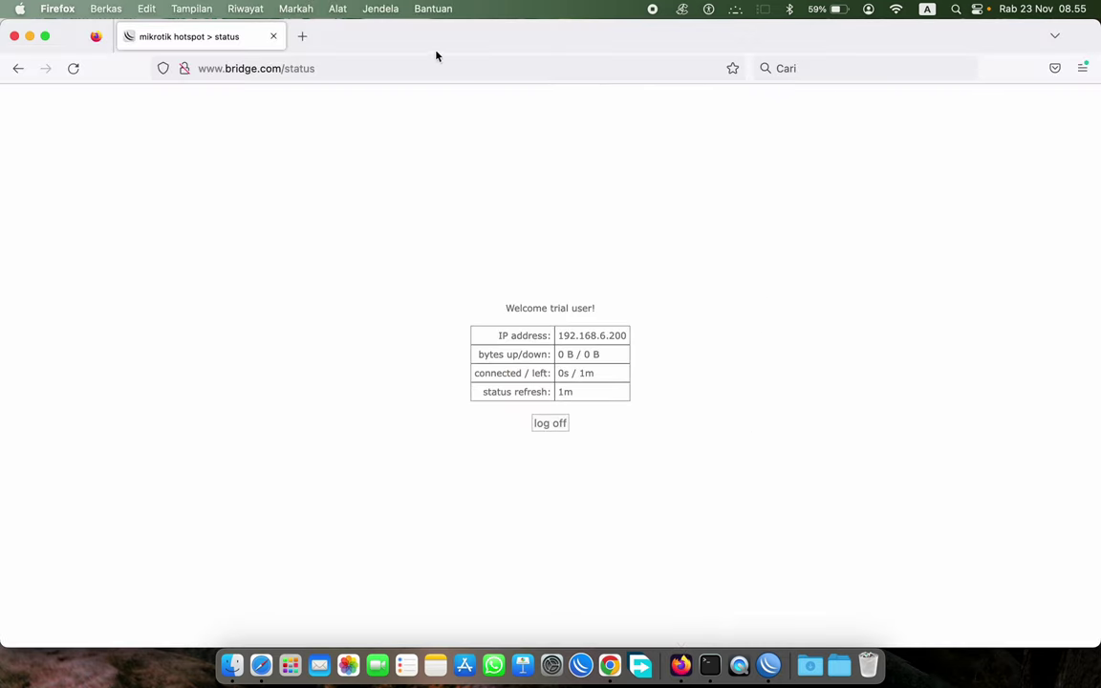
# - Place Firefox on the left beside WinBox and enter the speed-test address, which comes out mistyped
pyautogui.moveTo(2, 42); pyautogui.dragTo(554, 70)
pyautogui.moveTo(916, 45); pyautogui.dragTo(306, 40)
pyautogui.click(197, 68)
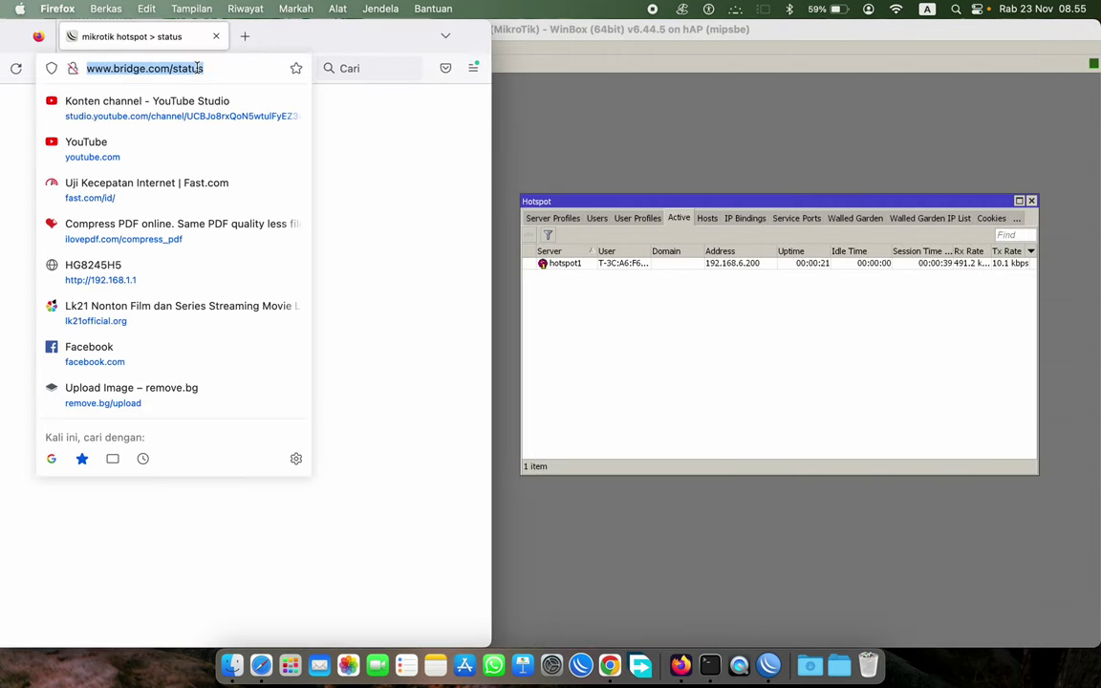
pyautogui.write('FAC')
pyautogui.press('BackSpace')
pyautogui.write('S')
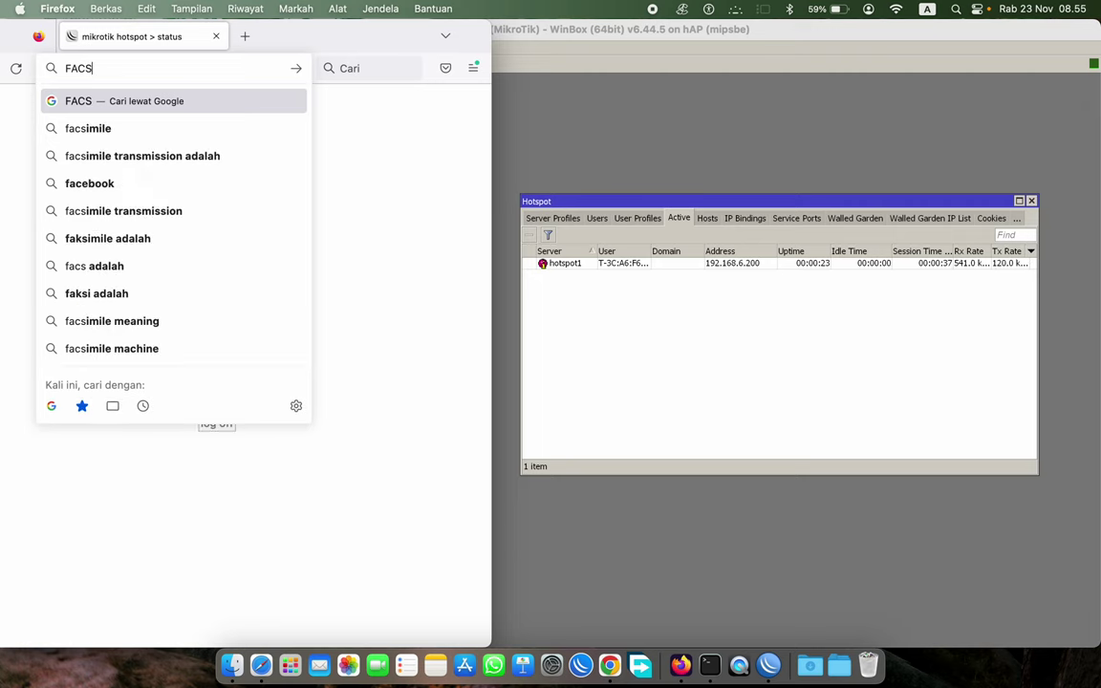
pyautogui.write('T')
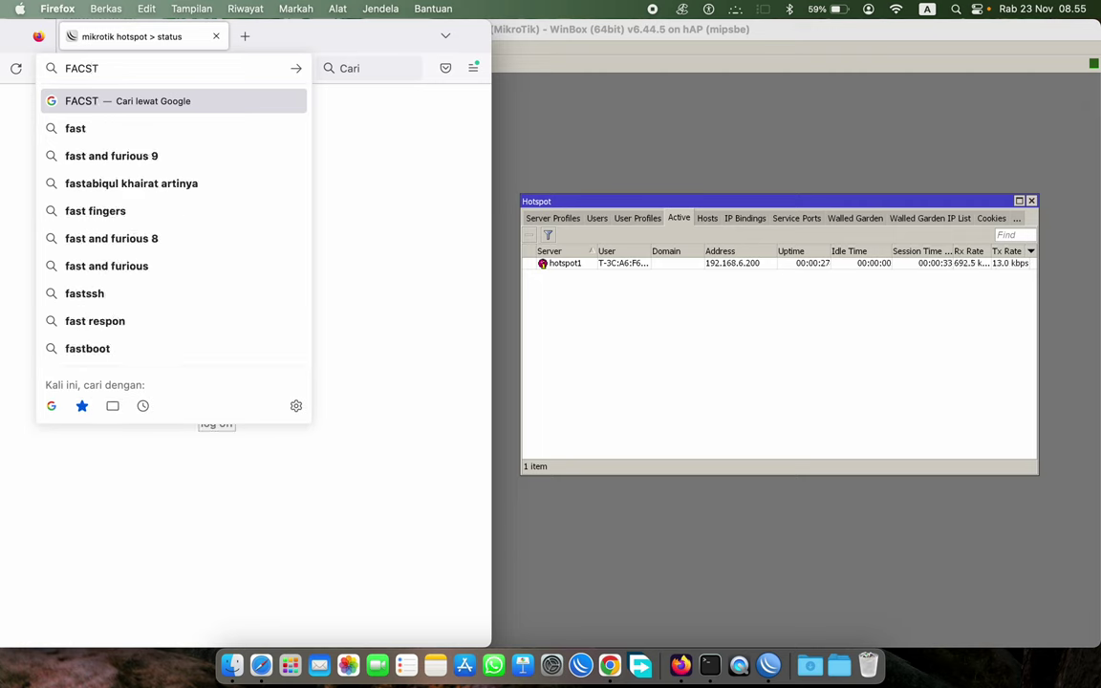
pyautogui.write('.COM')
pyautogui.press('Return')
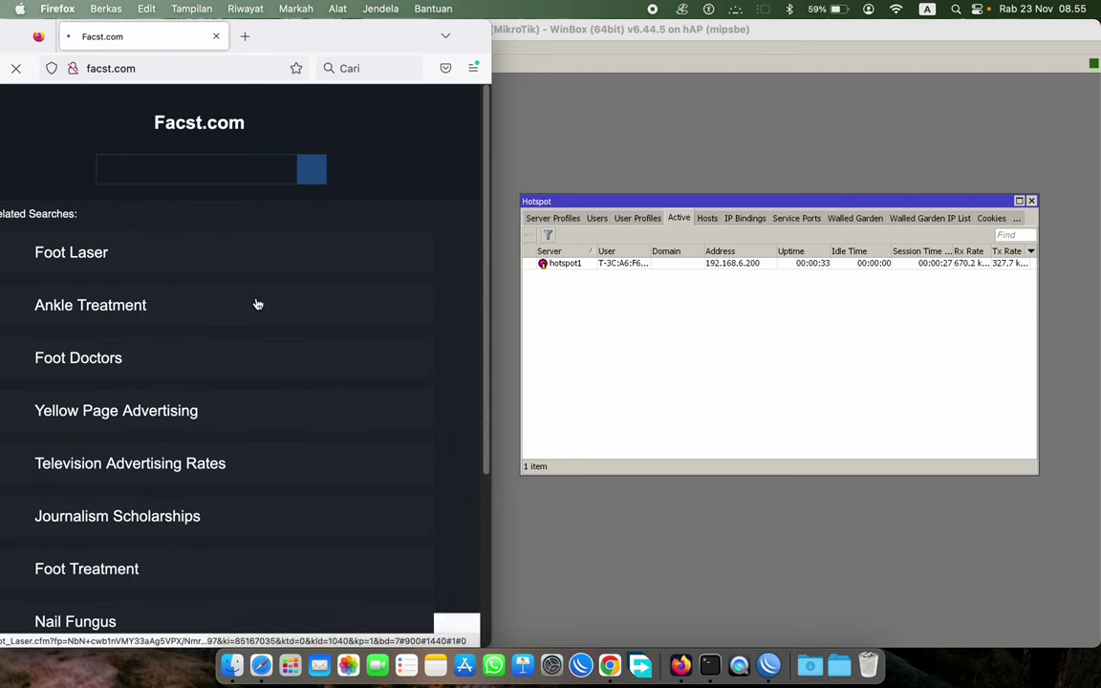
pyautogui.scroll(-5, 254, 315)
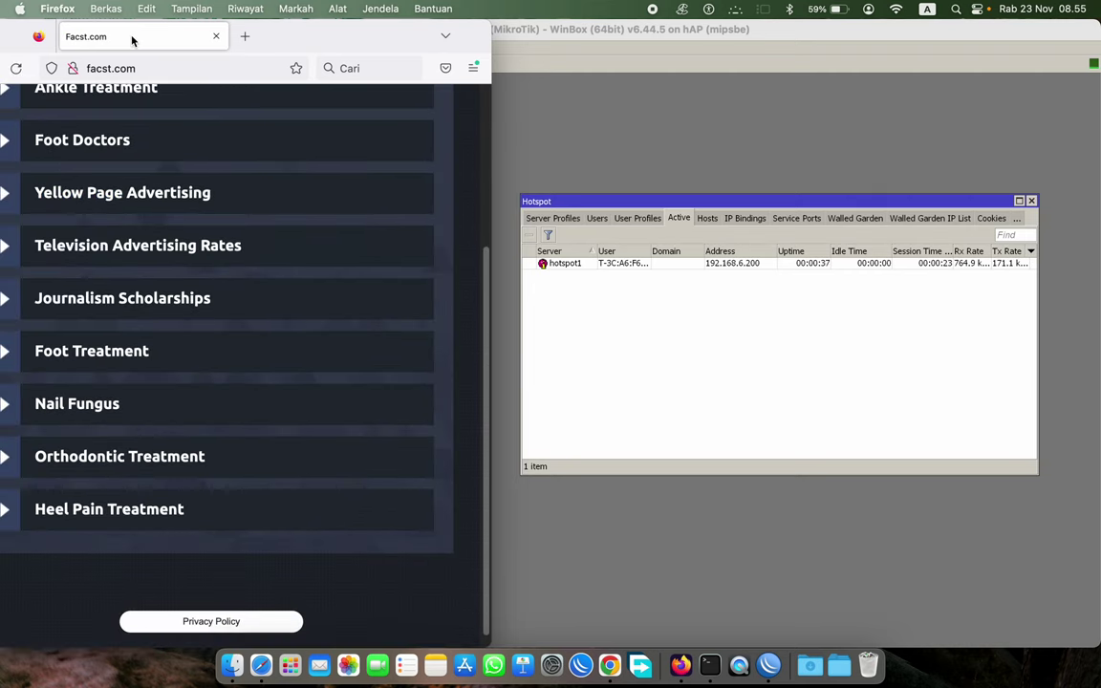
# - Load fast.com to run the speed test over the trial connection, reaching about 850 Kbps
pyautogui.click(185, 71)
pyautogui.press('super+a')
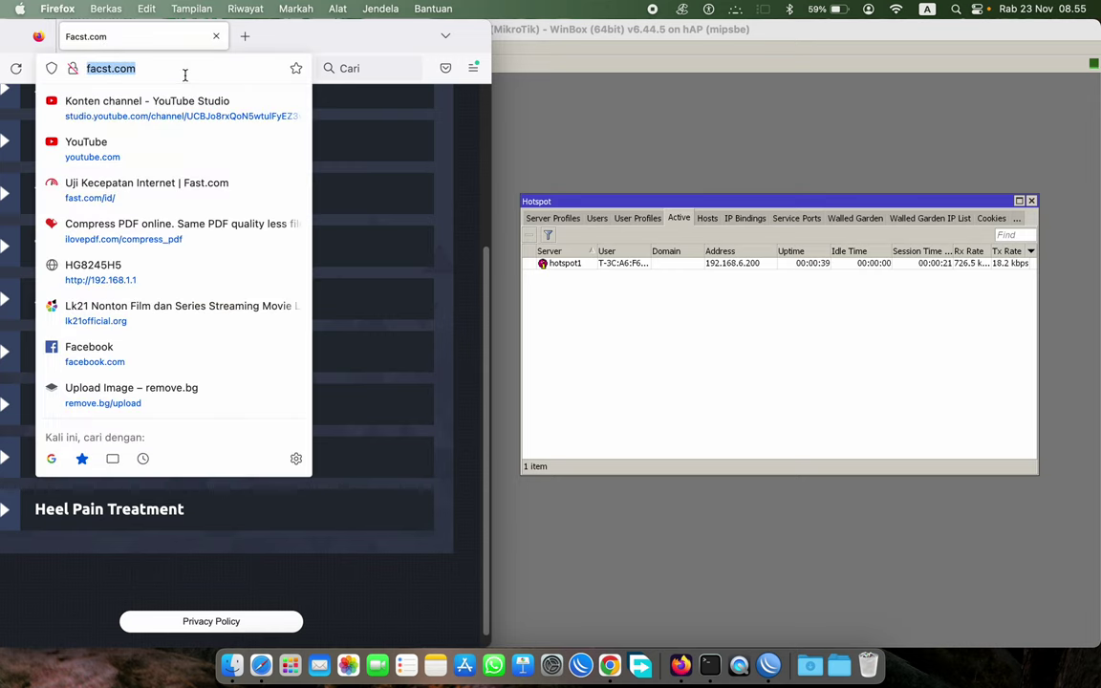
pyautogui.press('BackSpace')
pyautogui.write('FAST.com/')
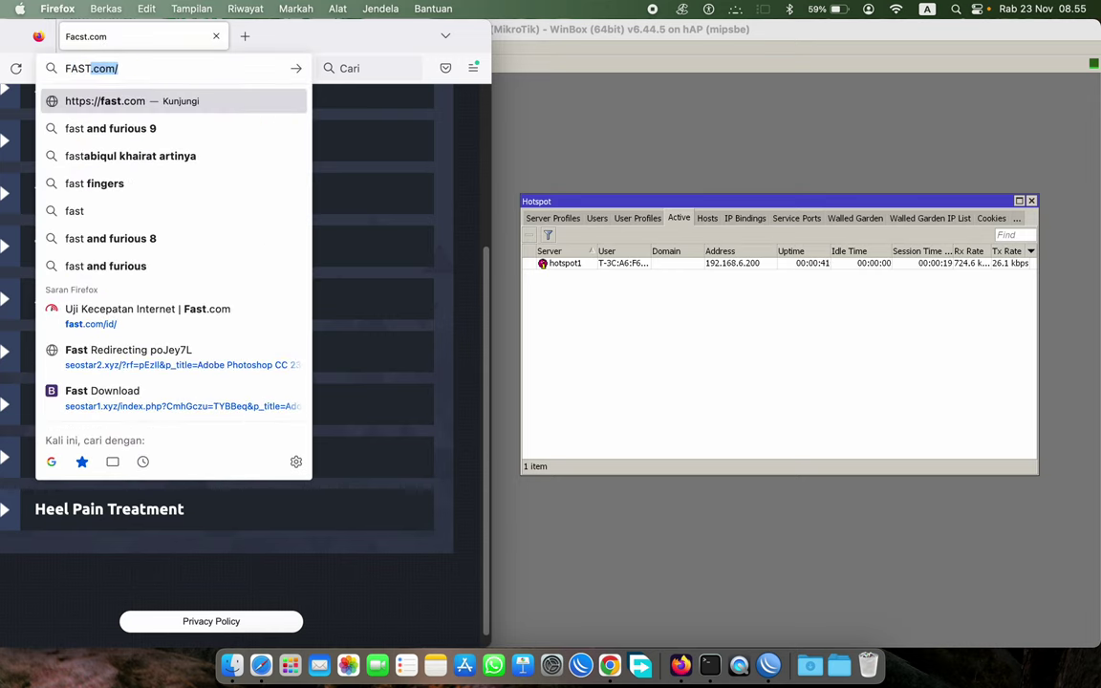
pyautogui.press('Return')
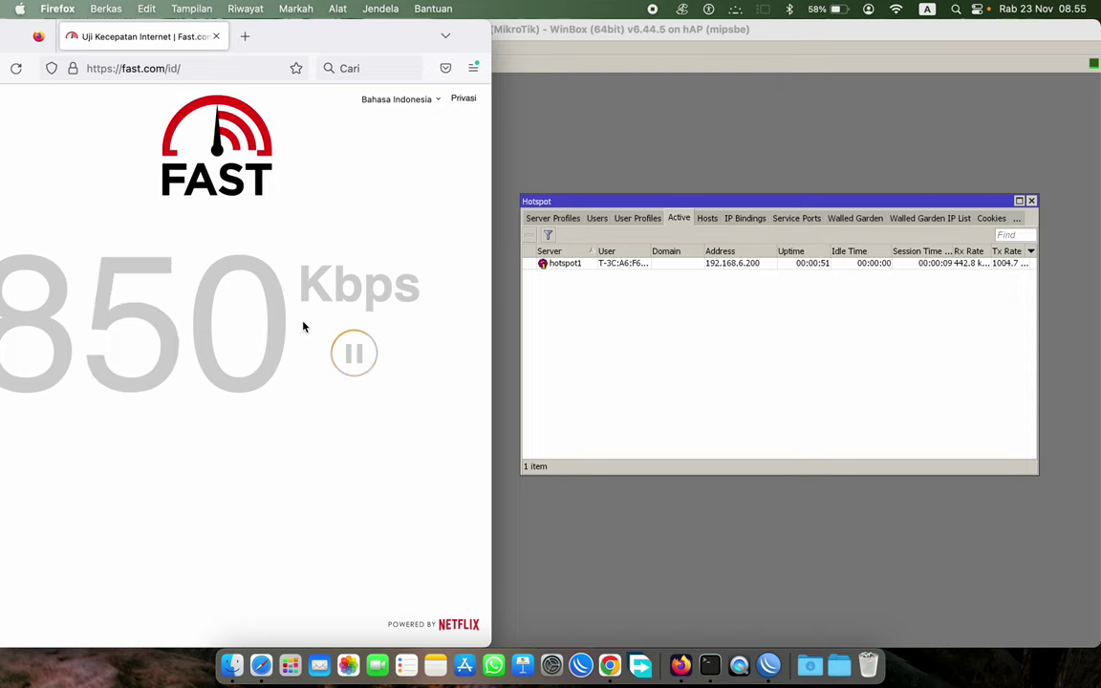
pyautogui.moveTo(297, 42); pyautogui.dragTo(351, 42)
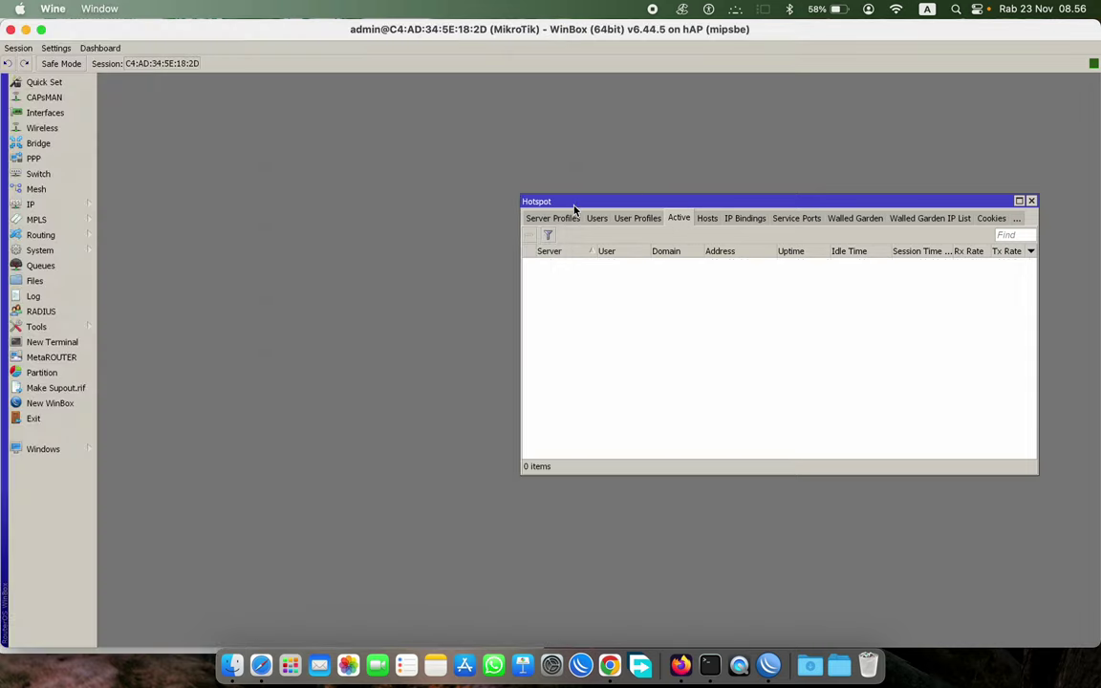
# - Search GDRIVE in a new Firefox tab to test the expired trial connection
pyautogui.click(597, 217)
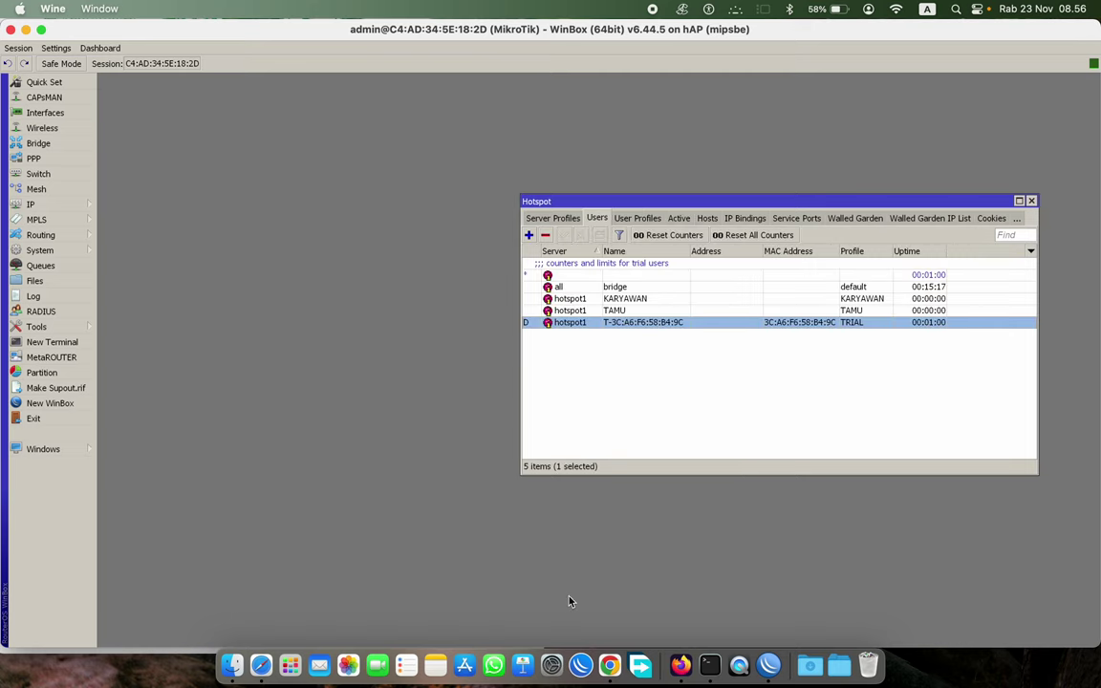
pyautogui.click(680, 664)
pyautogui.click(295, 43)
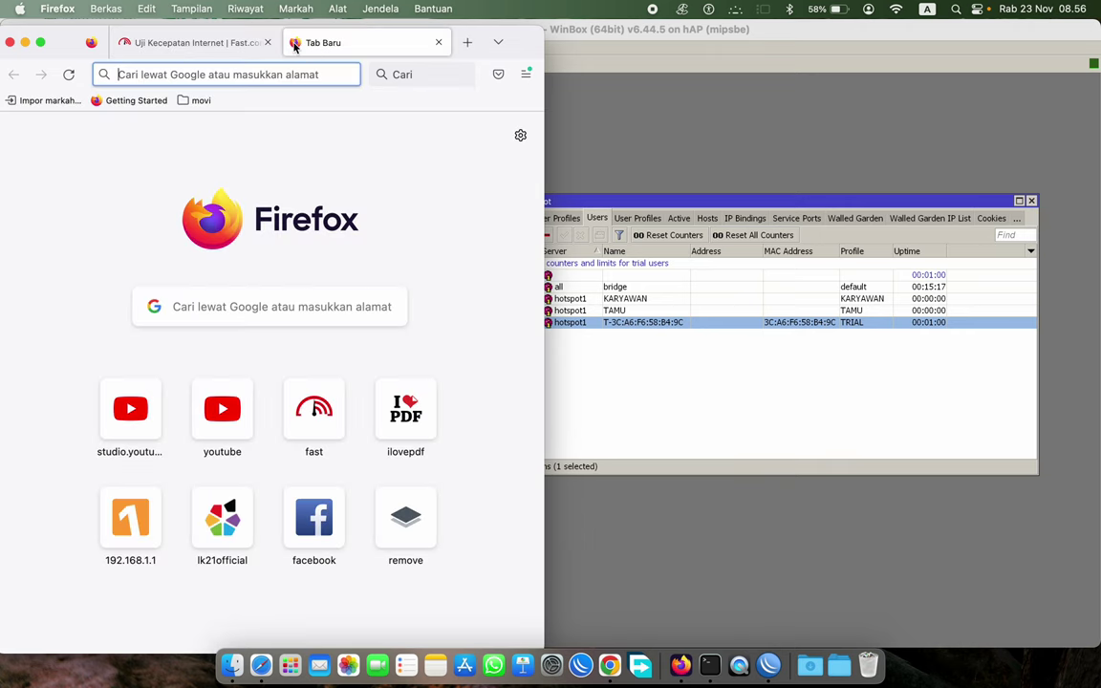
pyautogui.write('G')
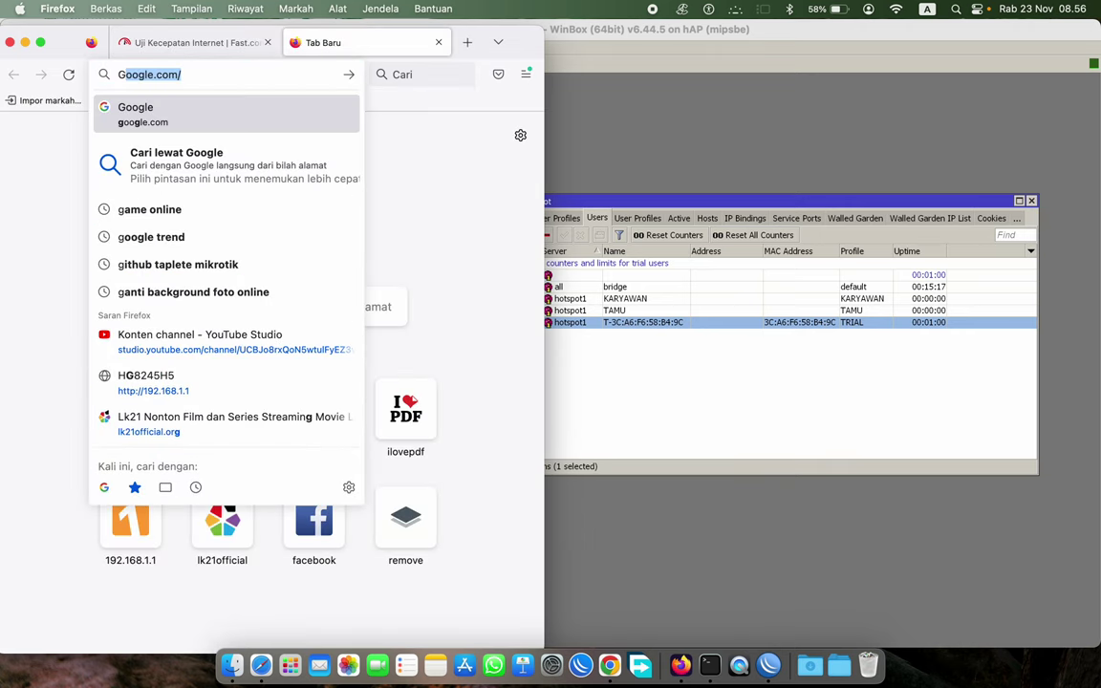
pyautogui.write('DRIVE')
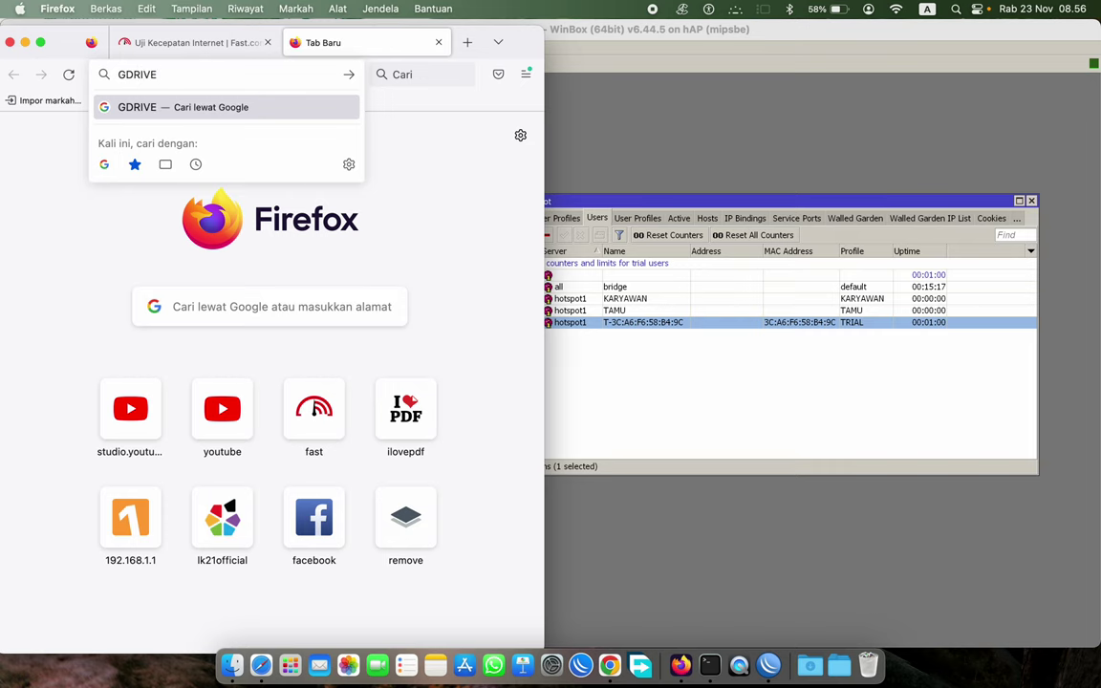
pyautogui.press('Return')
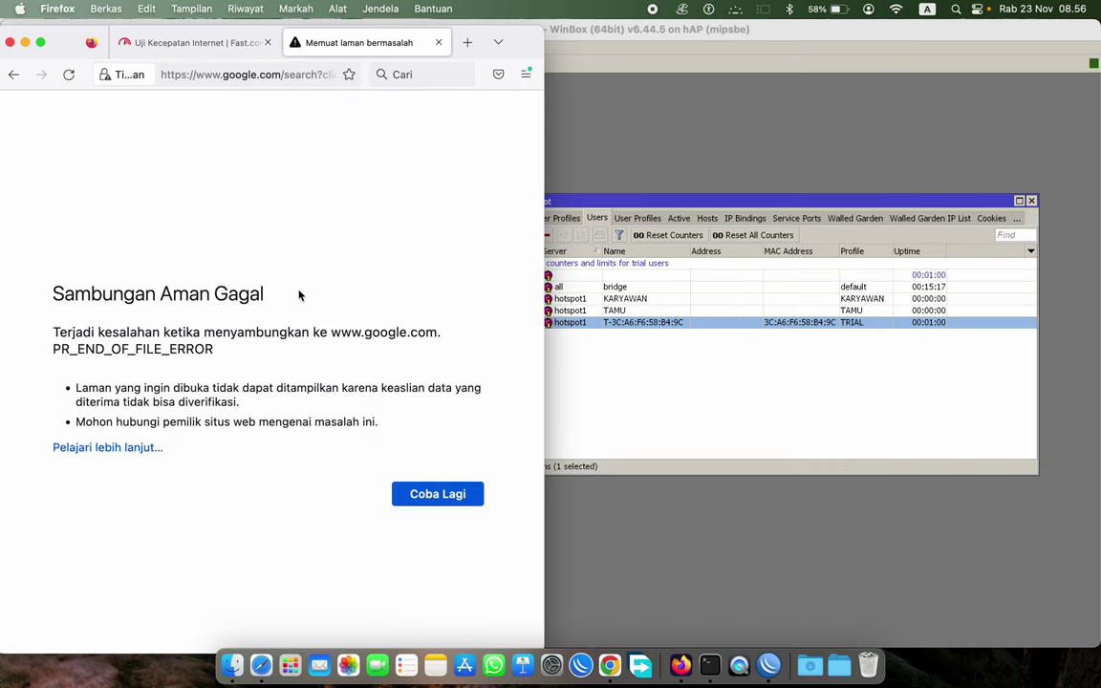
# - Check WinBox's trial user and confirm the Active sessions list is empty
pyautogui.click(712, 366)
pyautogui.click(789, 323)
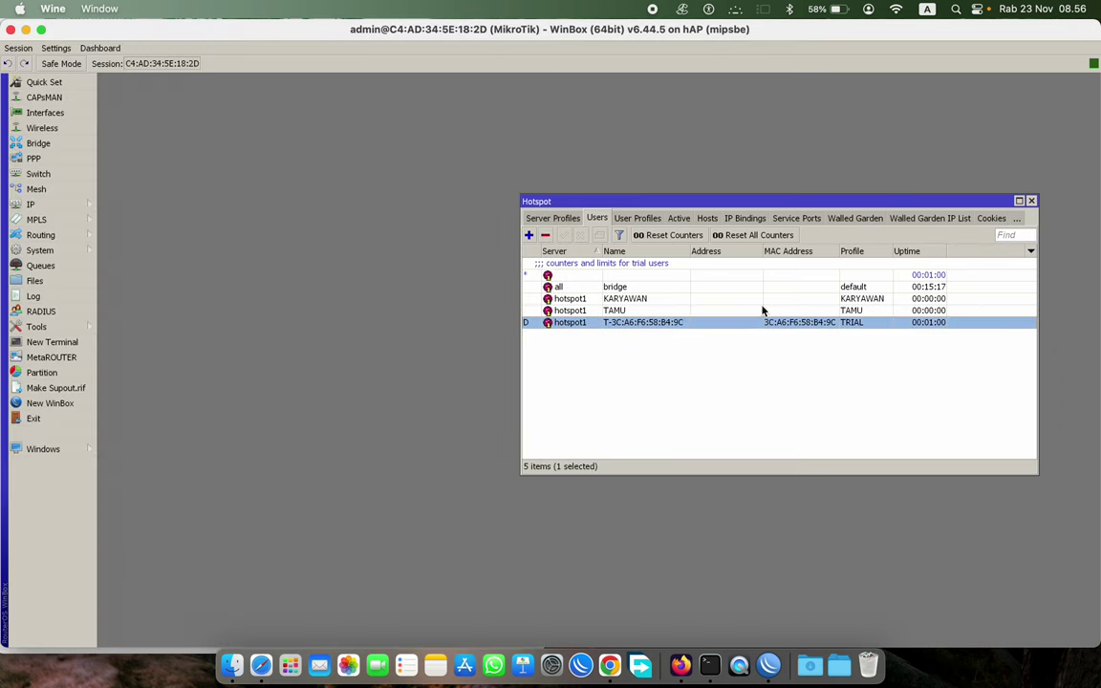
pyautogui.click(678, 218)
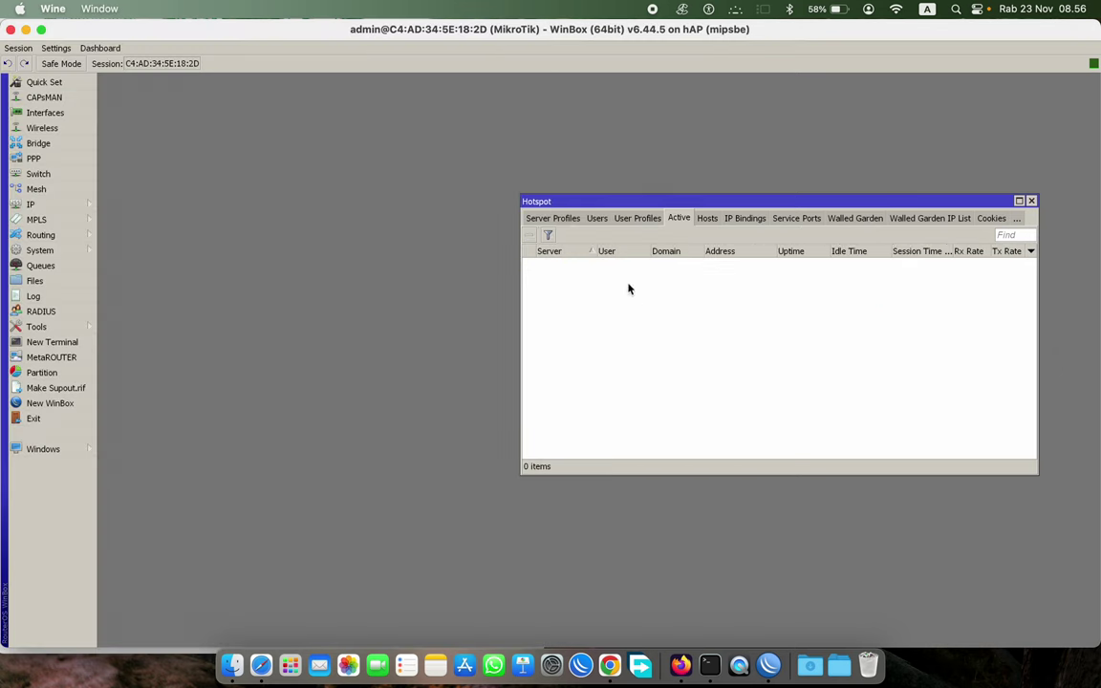
pyautogui.click(596, 218)
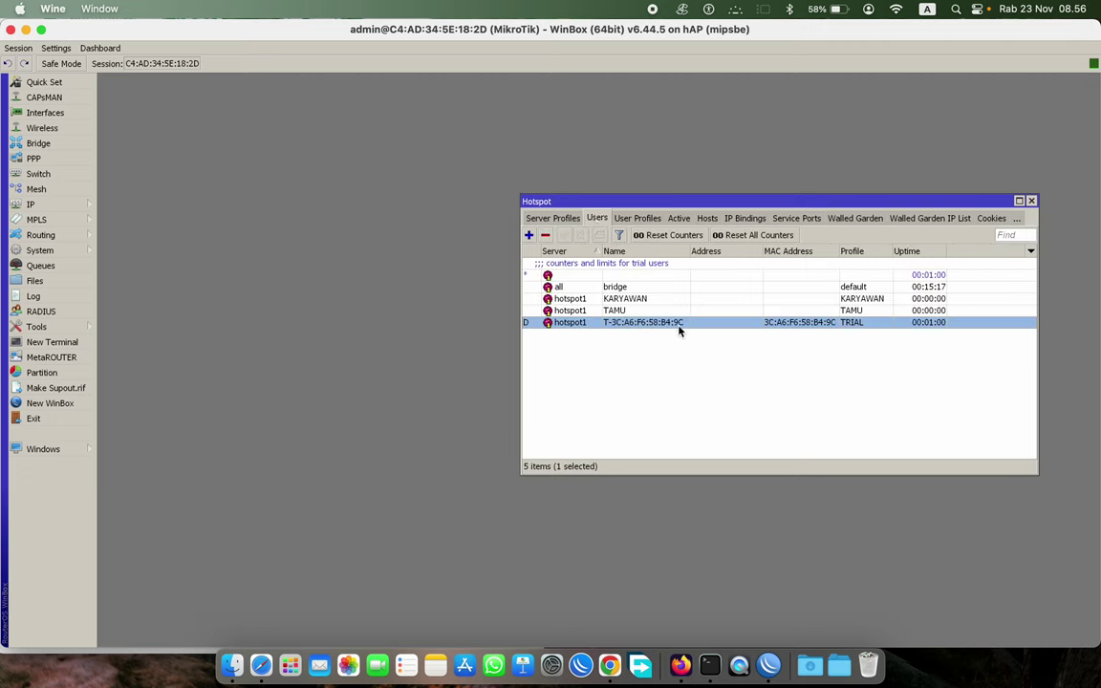
pyautogui.click(680, 665)
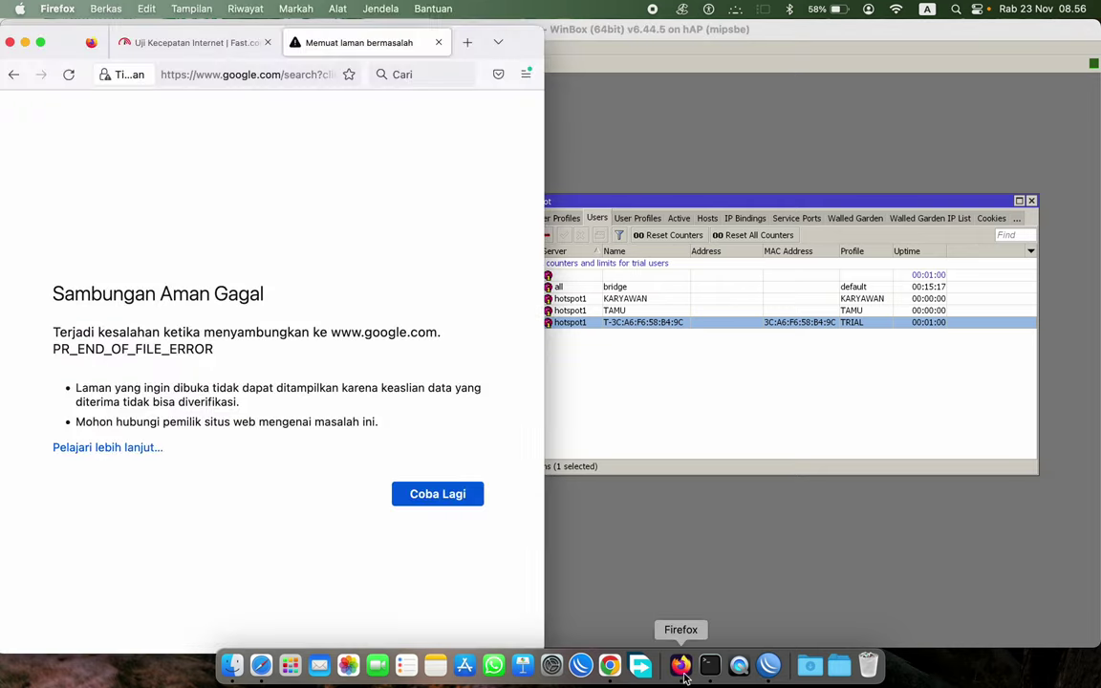
pyautogui.click(191, 43)
pyautogui.click(250, 73)
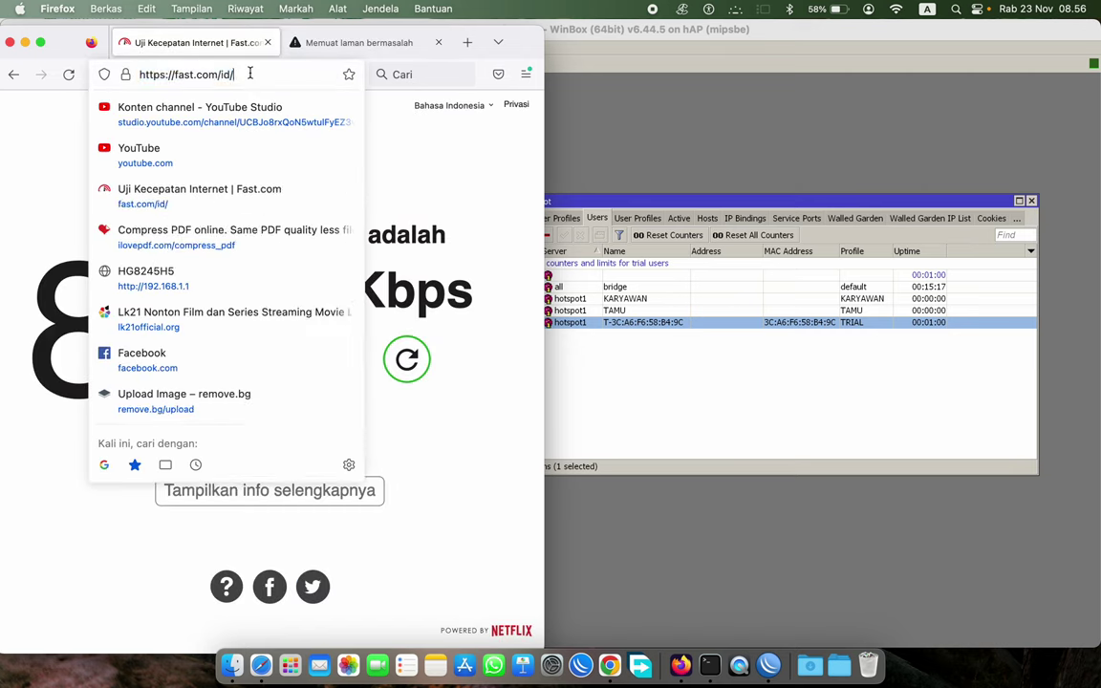
pyautogui.write('www.bridge.com')
pyautogui.press('Return')
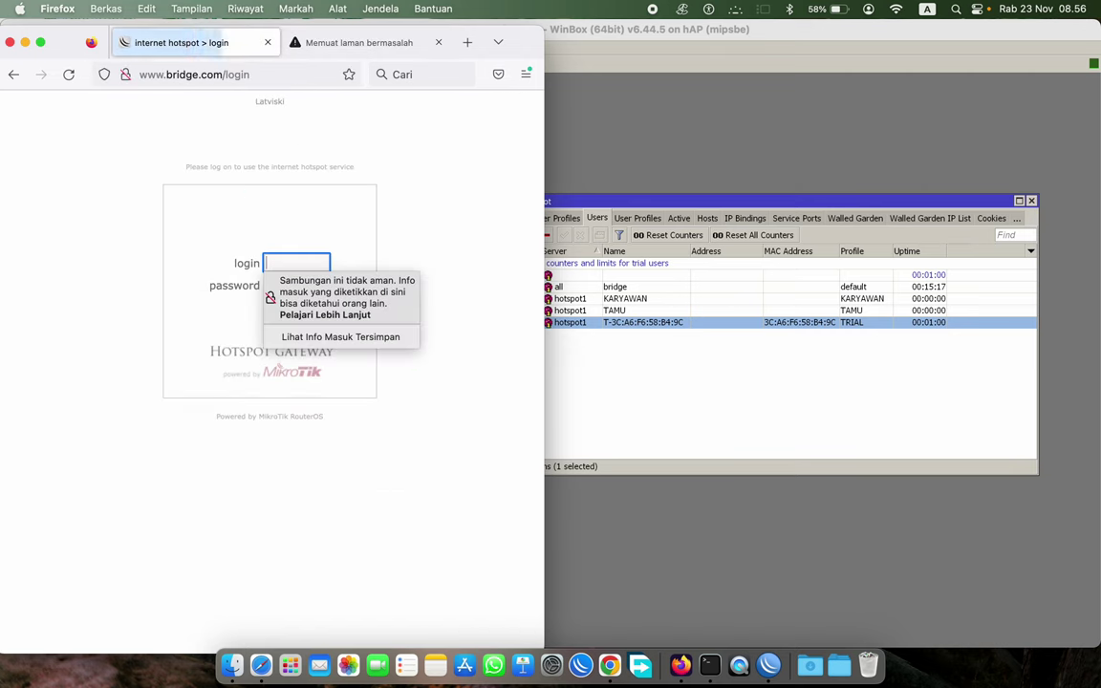
pyautogui.click(506, 246)
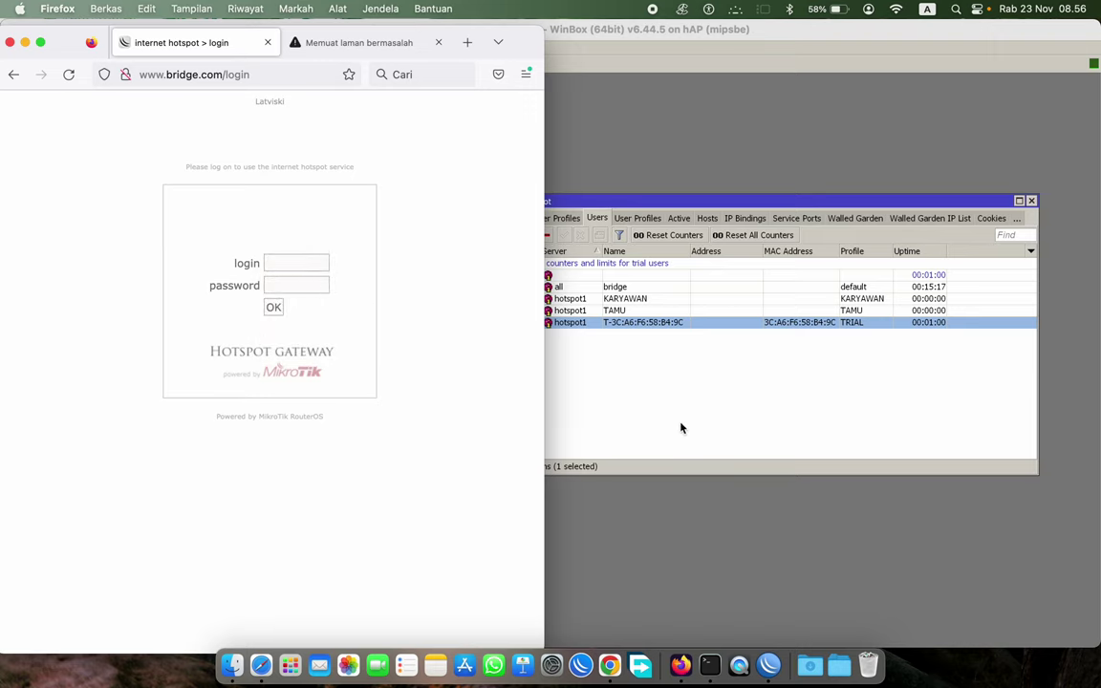
pyautogui.click(755, 393)
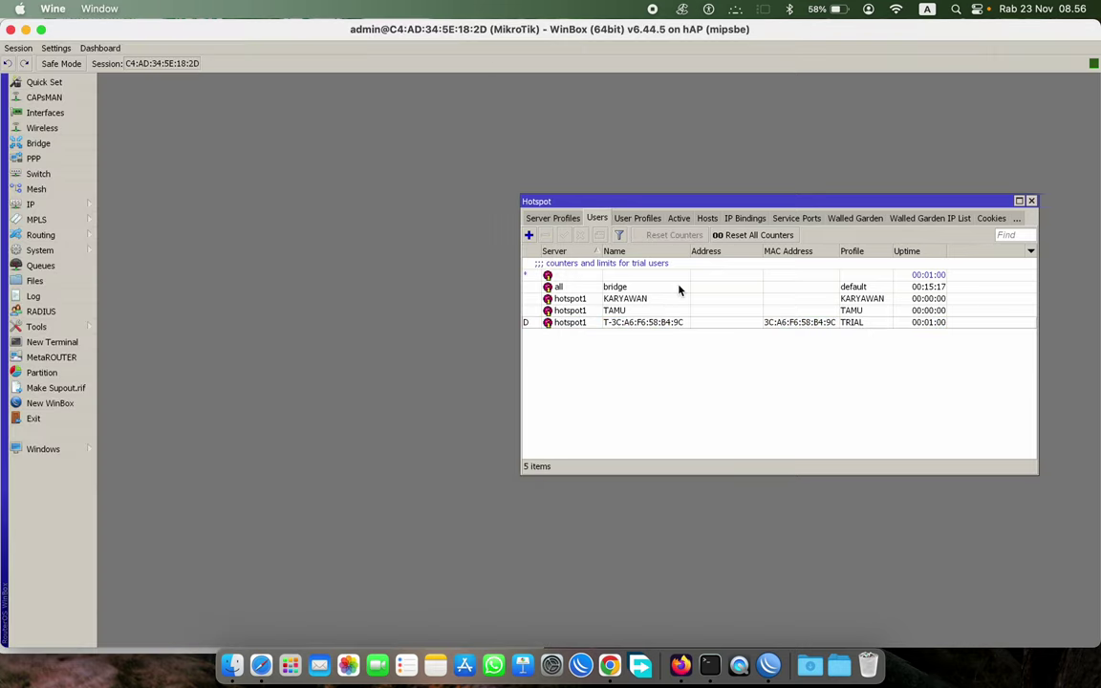
# - Create a new hotspot user on server hotspot1 named TAMU0
pyautogui.click(529, 234)
pyautogui.moveTo(231, 84); pyautogui.dragTo(626, 134)
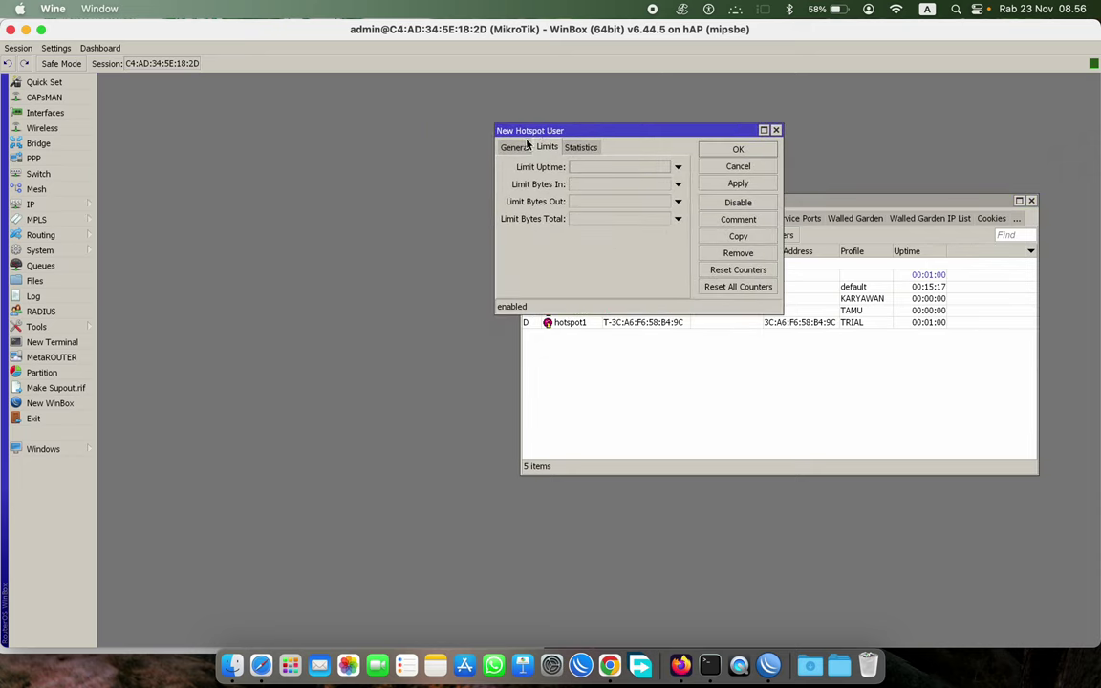
pyautogui.click(775, 130)
pyautogui.click(530, 235)
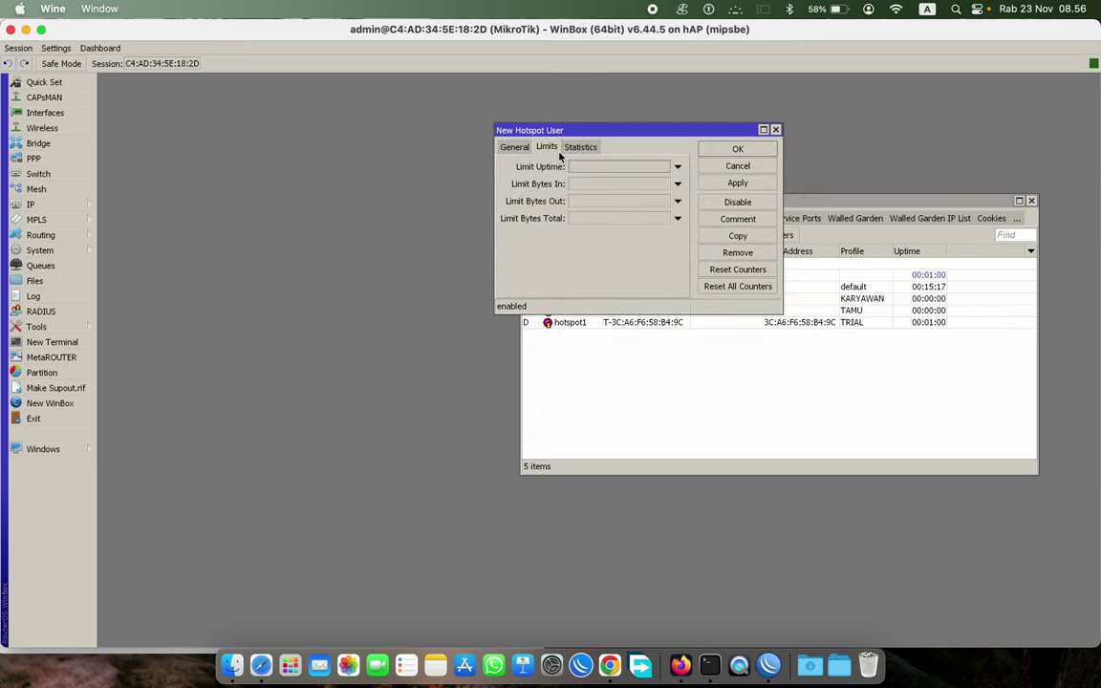
pyautogui.click(513, 147)
pyautogui.click(601, 170)
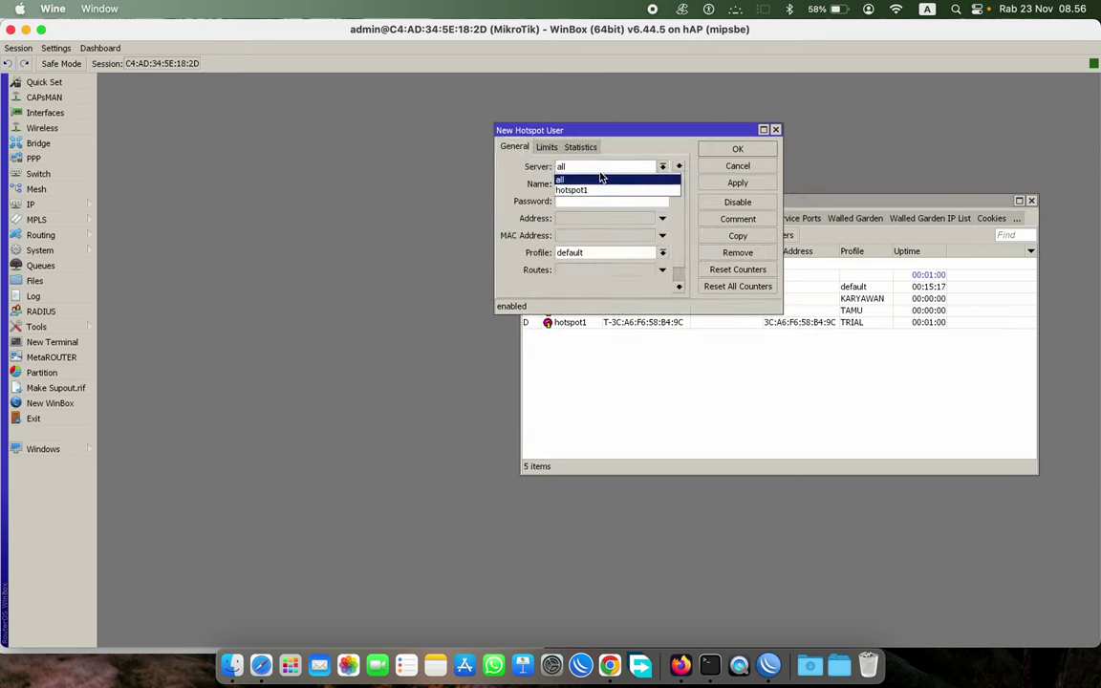
pyautogui.click(589, 189)
pyautogui.press('Tab')
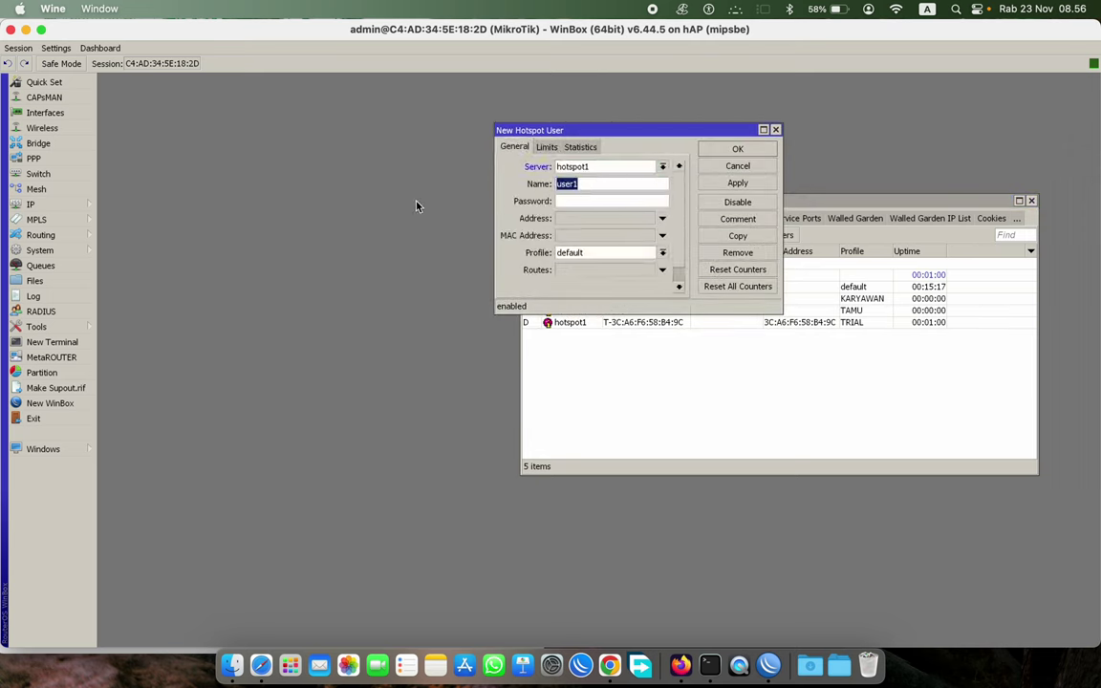
pyautogui.write('TAMU0')
# - Give TAMU0 the TAMU profile and a 00:00:30 uptime limit, then save it
pyautogui.click(614, 253)
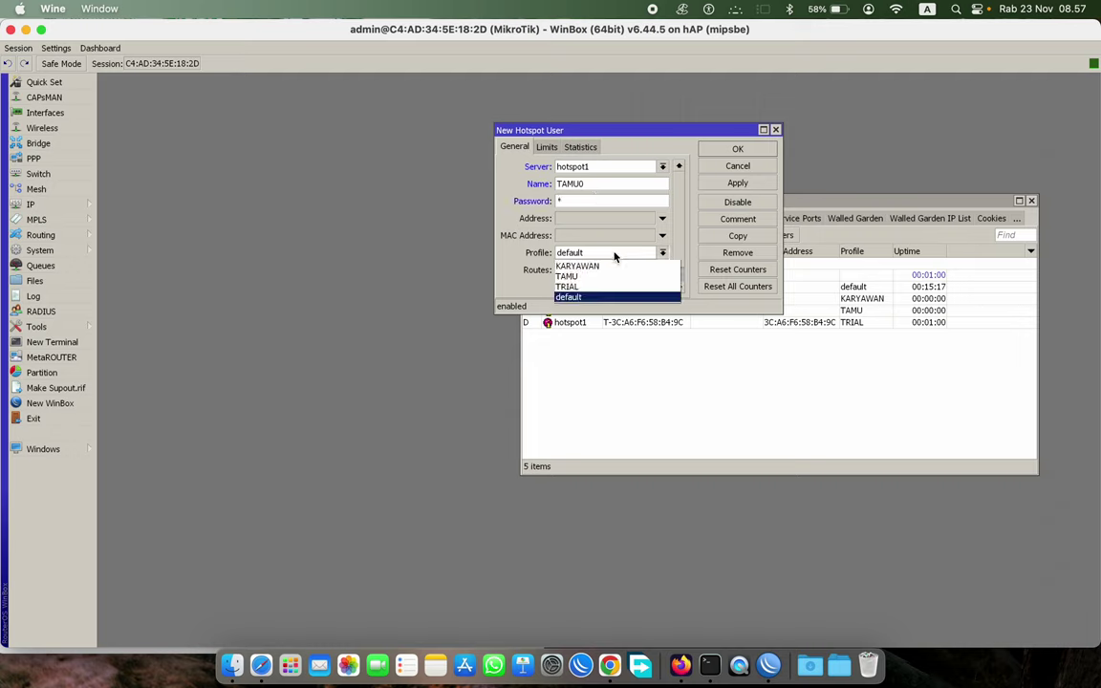
pyautogui.click(595, 200)
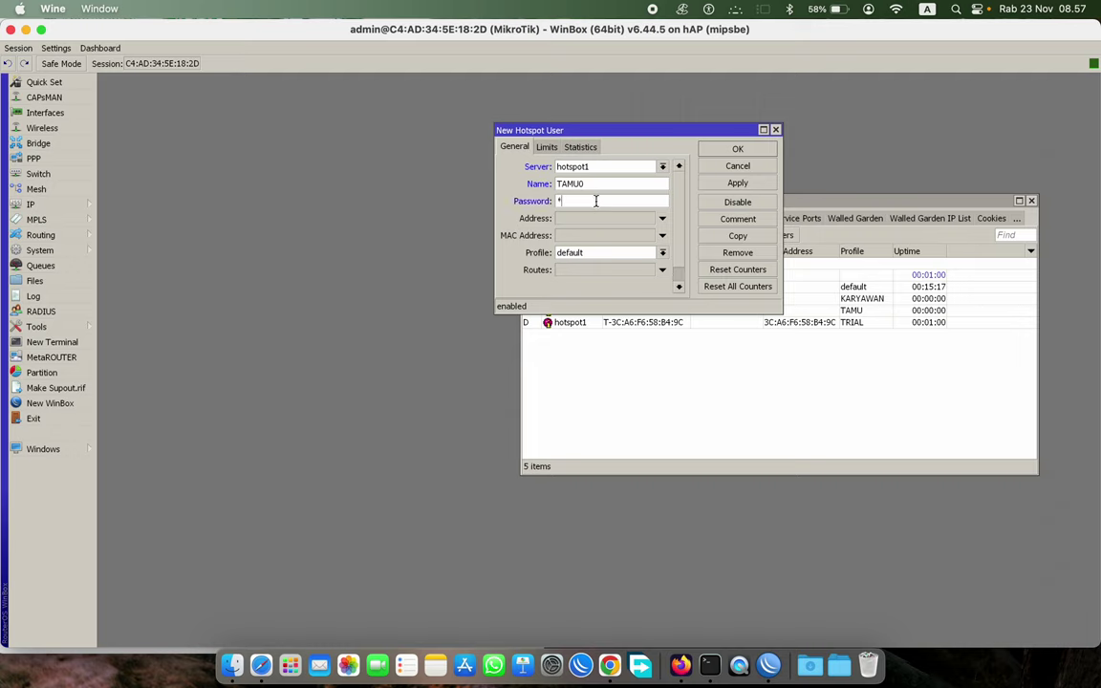
pyautogui.moveTo(599, 181); pyautogui.dragTo(514, 183)
pyautogui.click(582, 252)
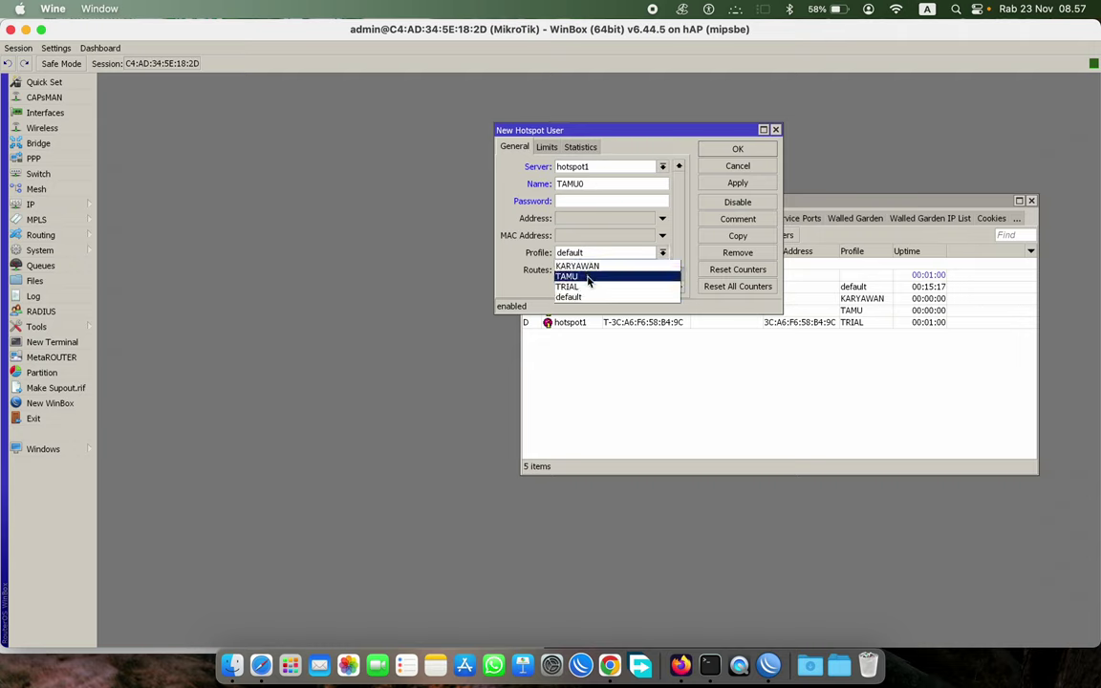
pyautogui.click(573, 275)
pyautogui.click(547, 147)
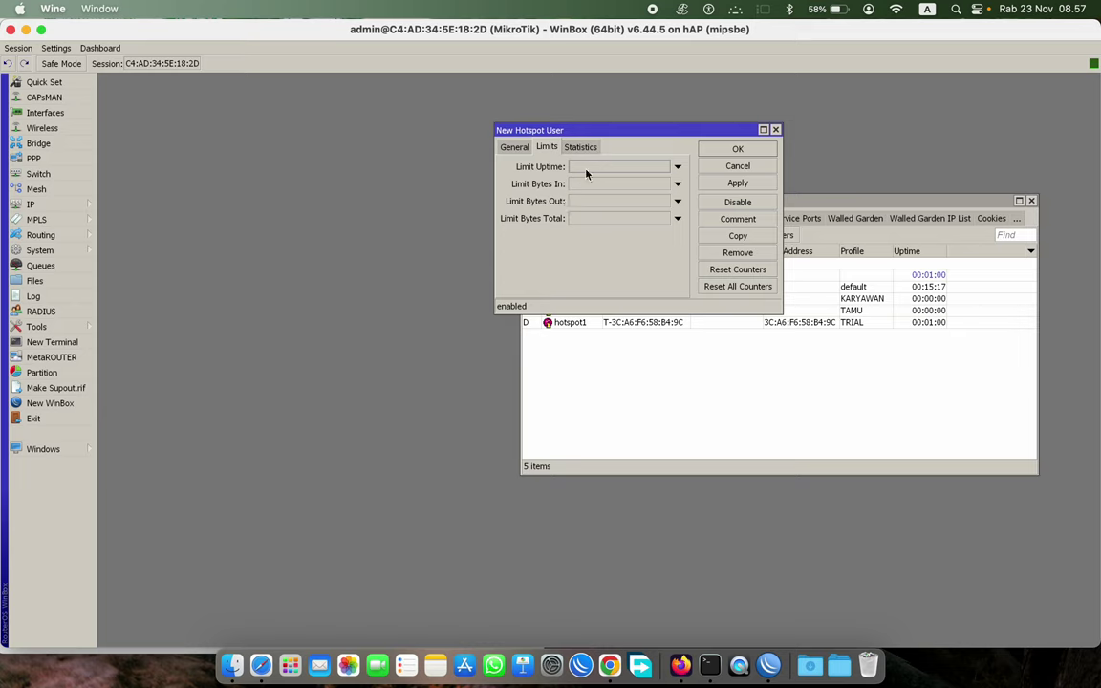
pyautogui.click(595, 167)
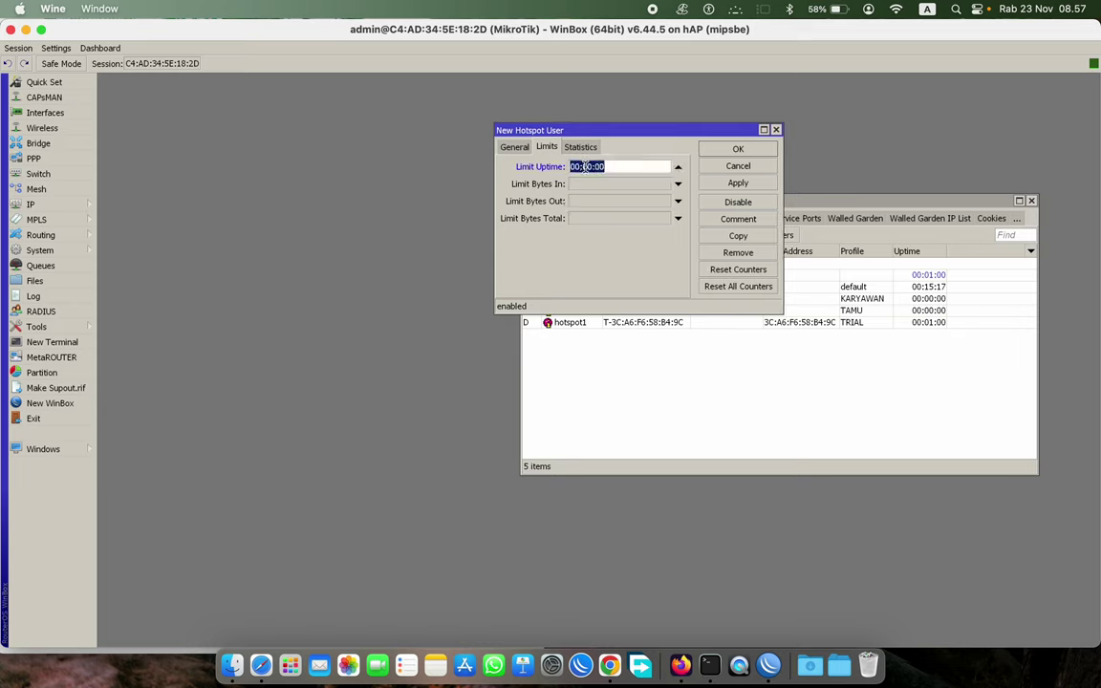
pyautogui.click(588, 167)
pyautogui.write('3')
pyautogui.click(737, 150)
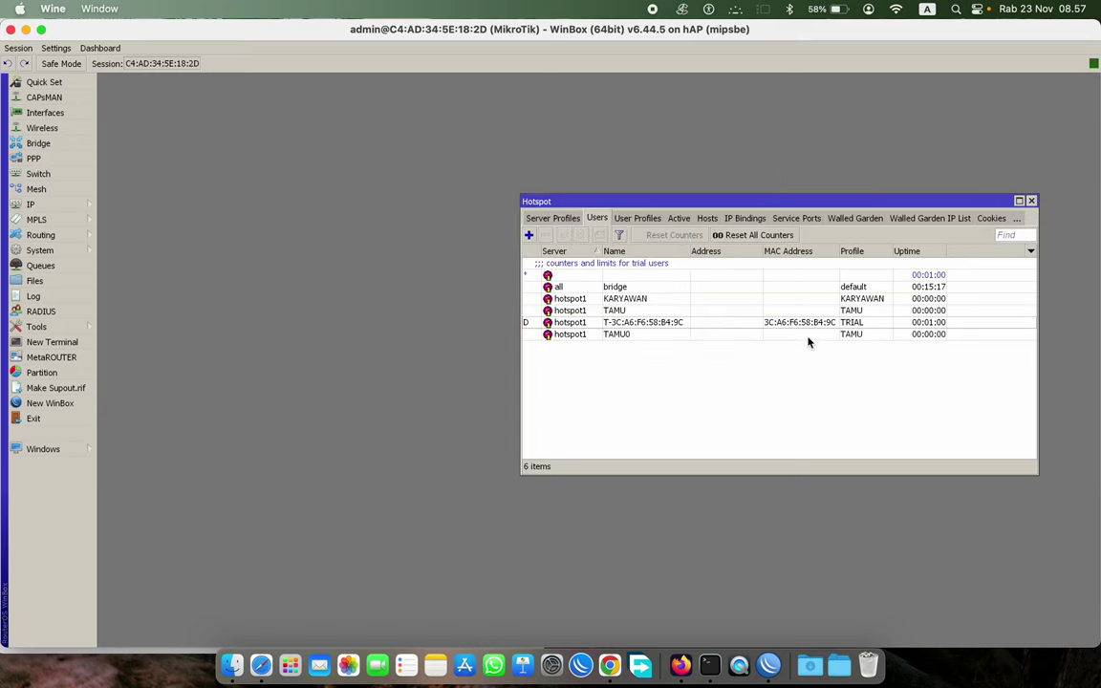
pyautogui.click(765, 325)
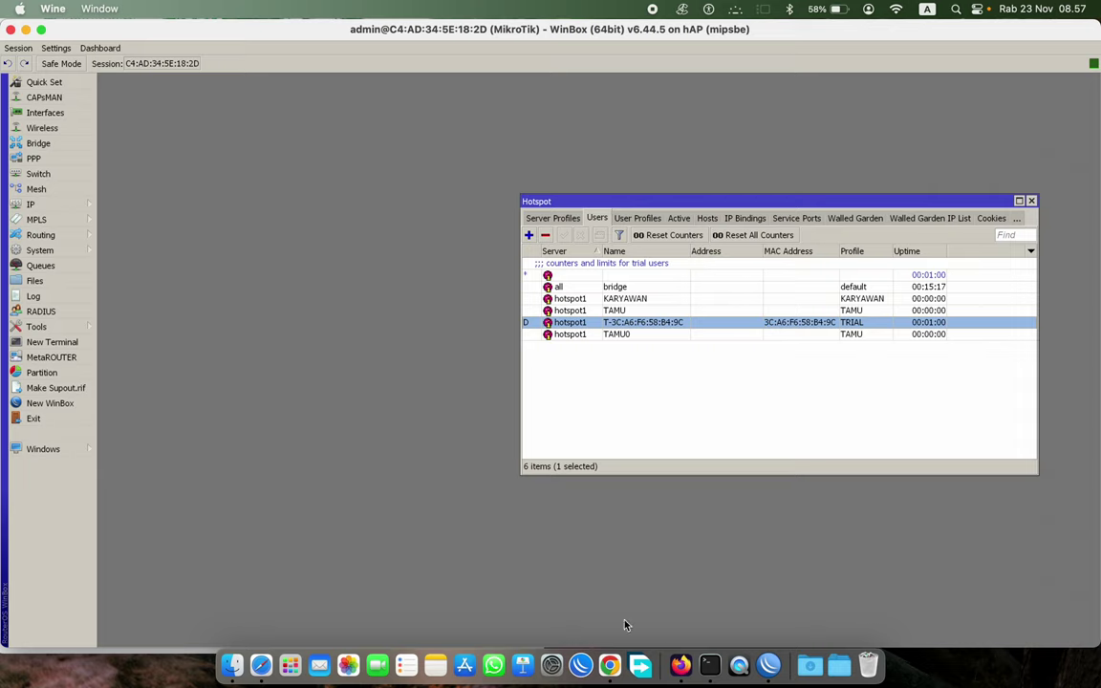
# - Log in to the hotspot in Firefox as TAMU0
pyautogui.click(681, 664)
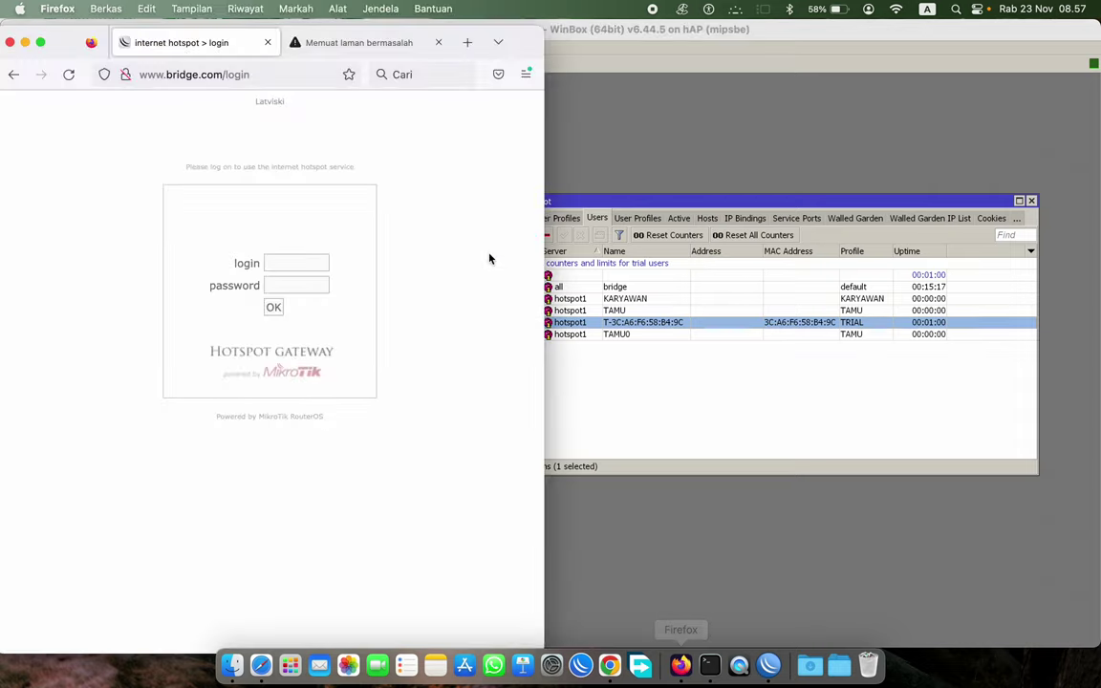
pyautogui.click(306, 265)
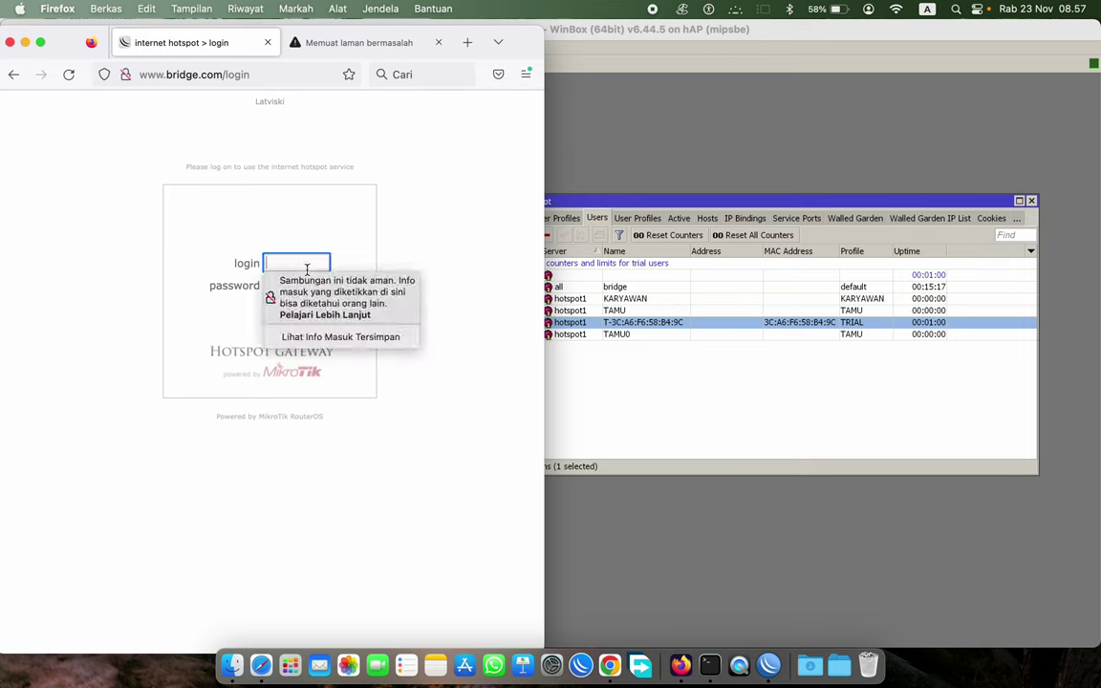
pyautogui.write('TAMU0')
pyautogui.click(158, 375)
pyautogui.click(272, 308)
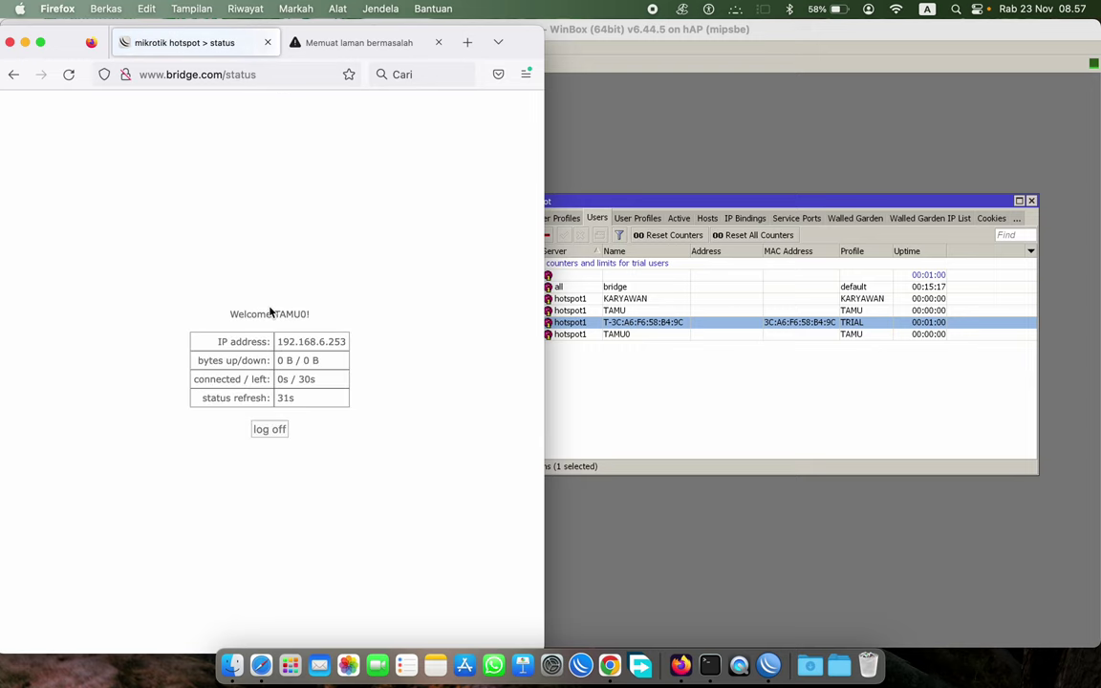
# - Load fast.com to start the speed test over the TAMU0 session
pyautogui.click(199, 77)
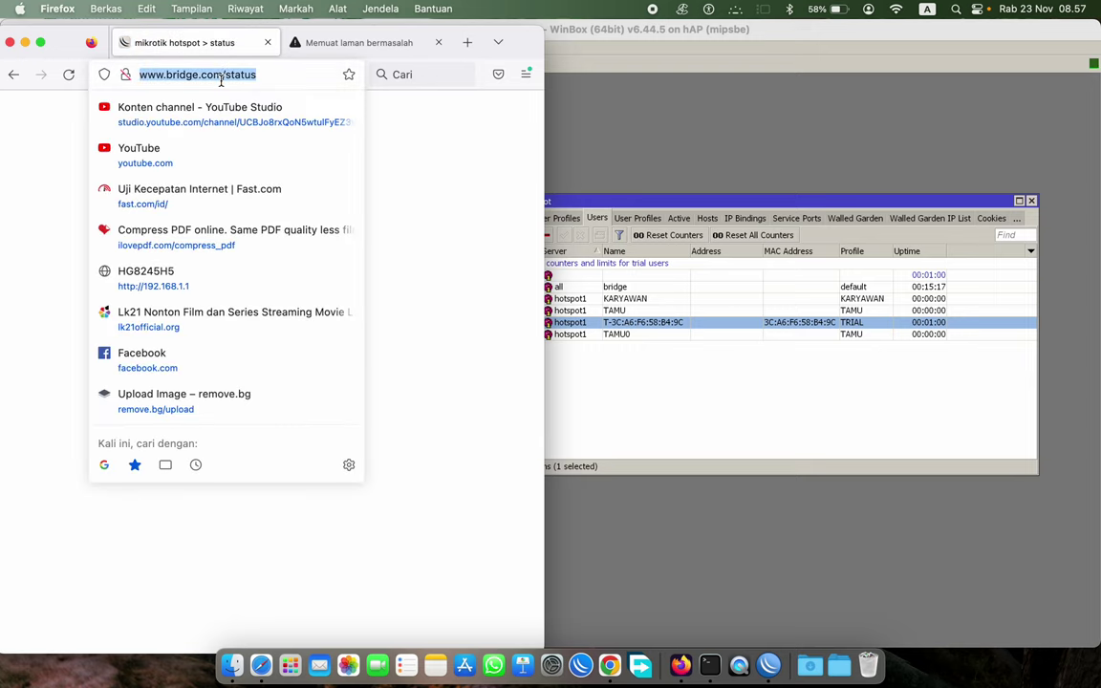
pyautogui.write('FAST')
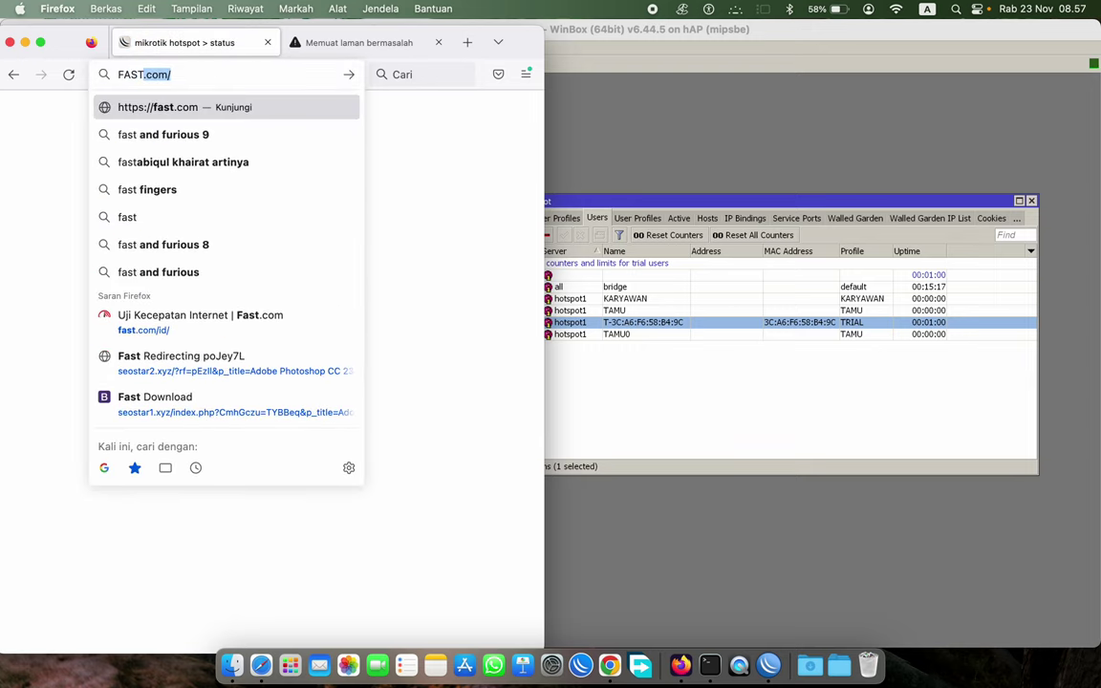
pyautogui.write('.COM')
pyautogui.press('Return')
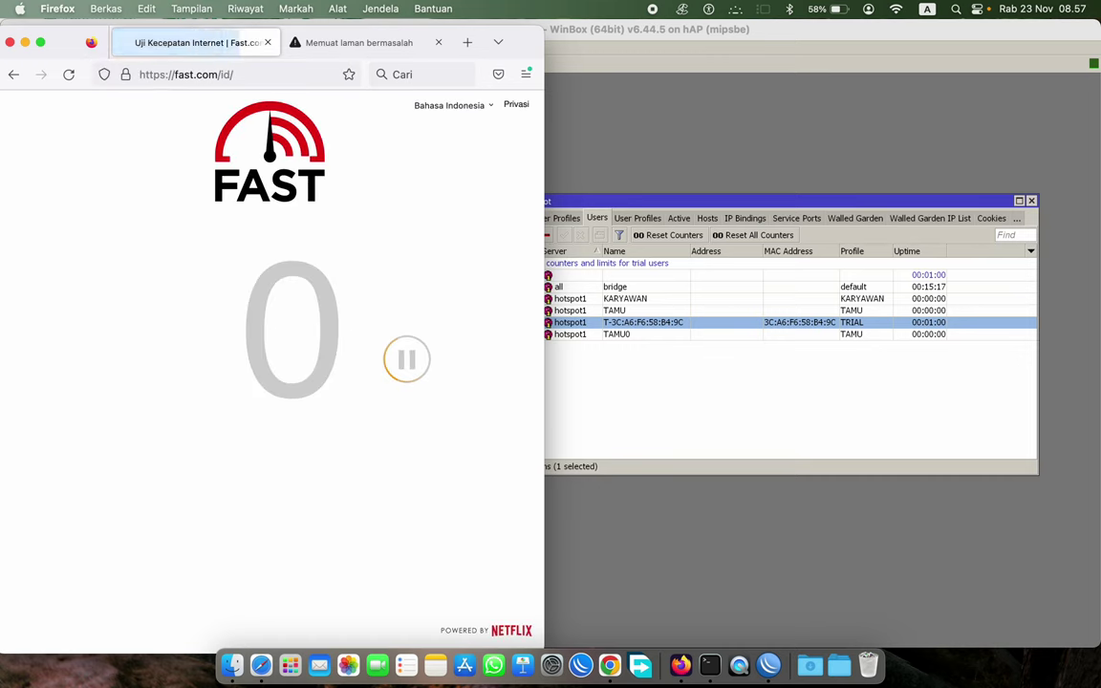
pyautogui.click(625, 332)
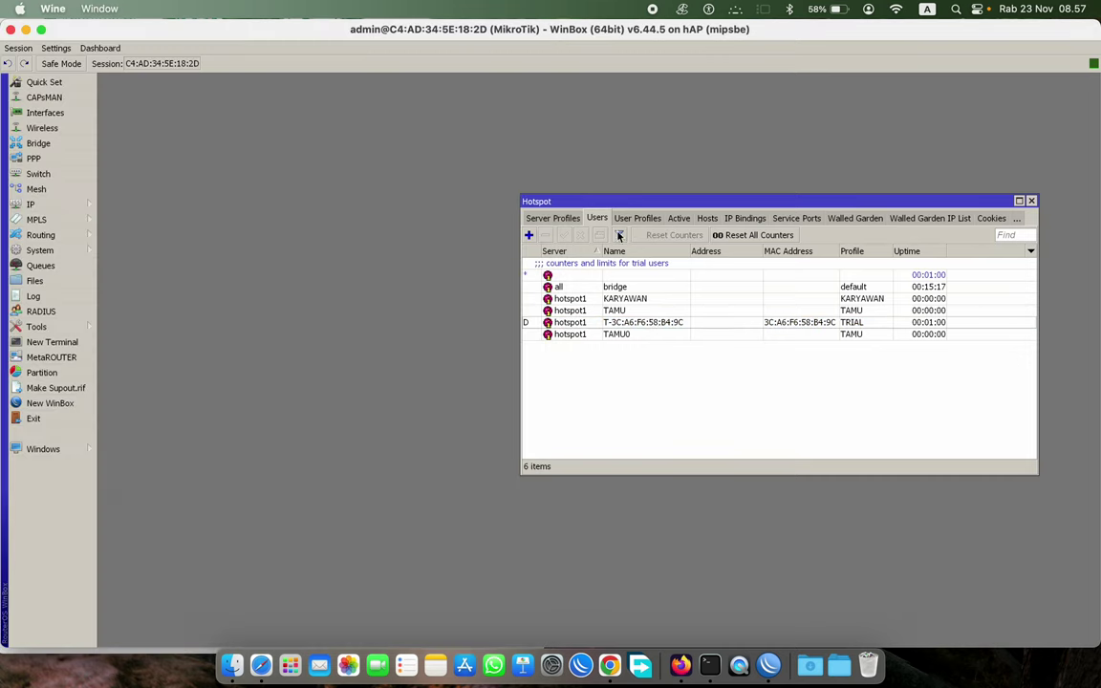
# - Watch TAMU0 in Active sessions during the fast.com test (640 Kbps down, 1.1 Mbps up) until the list empties
pyautogui.click(679, 218)
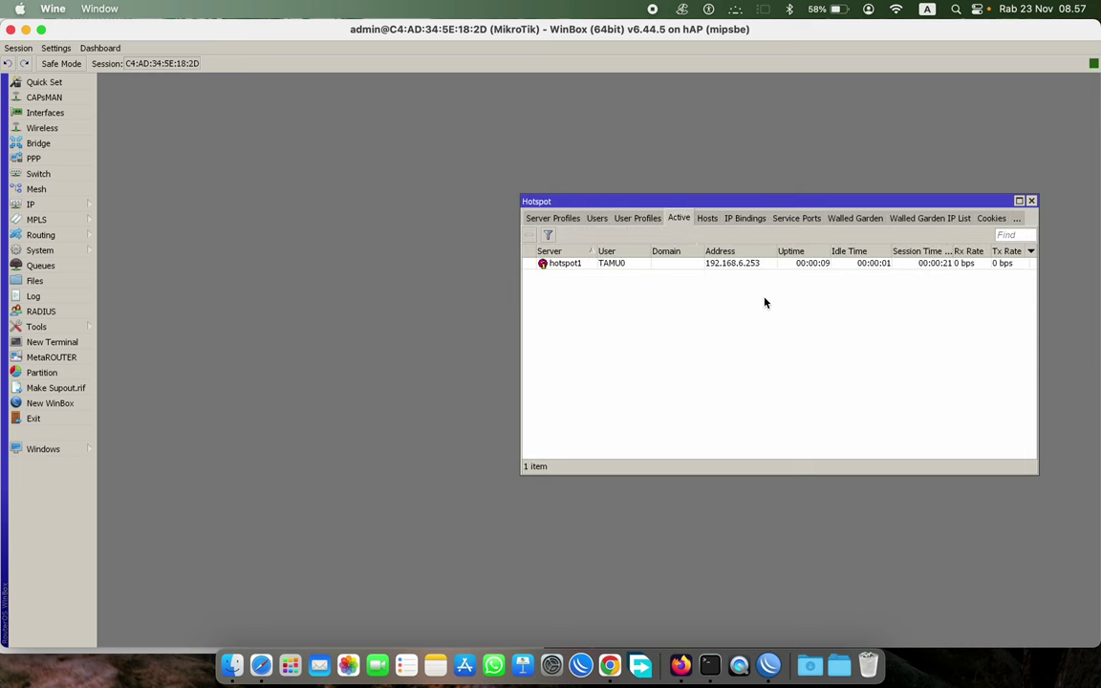
pyautogui.click(680, 664)
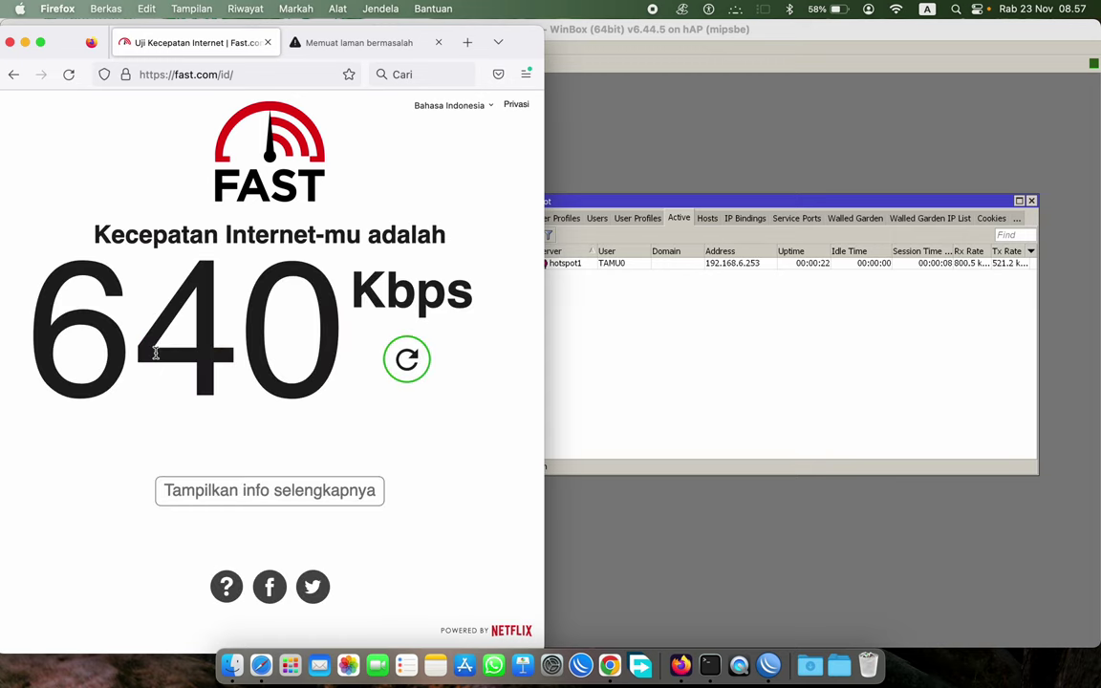
pyautogui.click(202, 487)
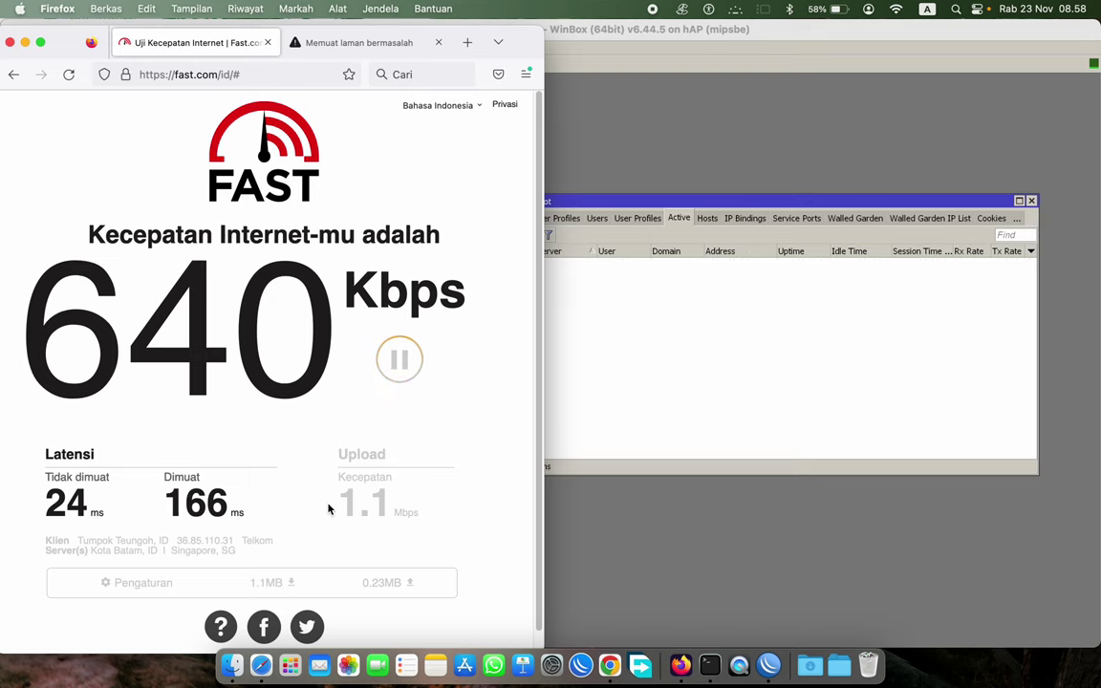
pyautogui.click(692, 275)
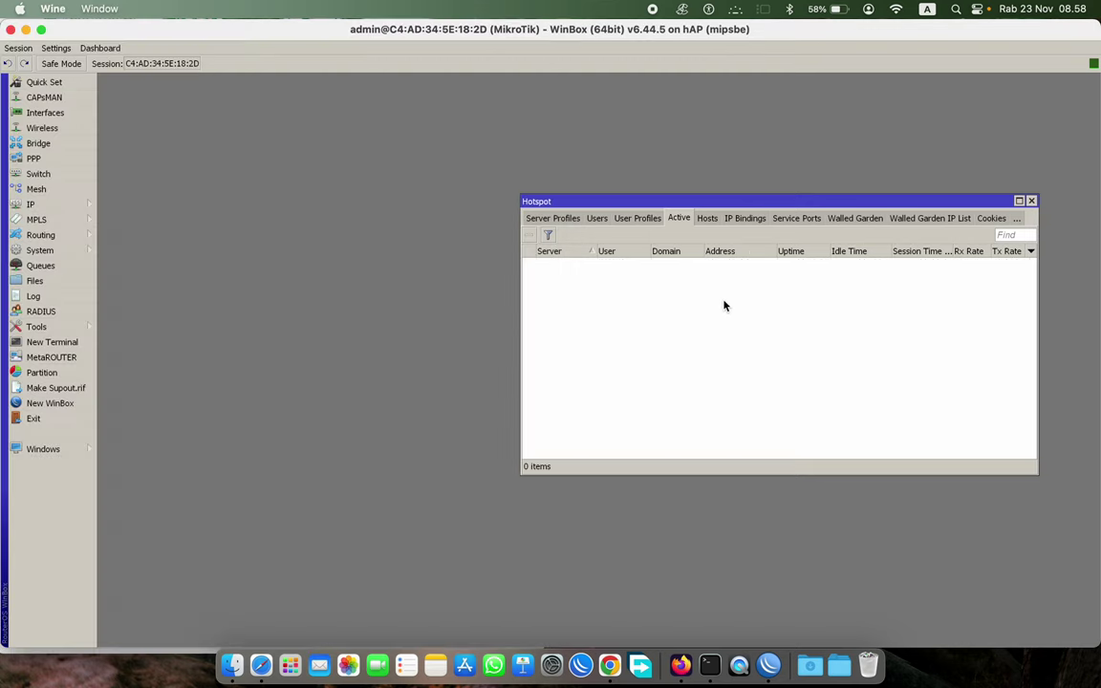
pyautogui.click(679, 666)
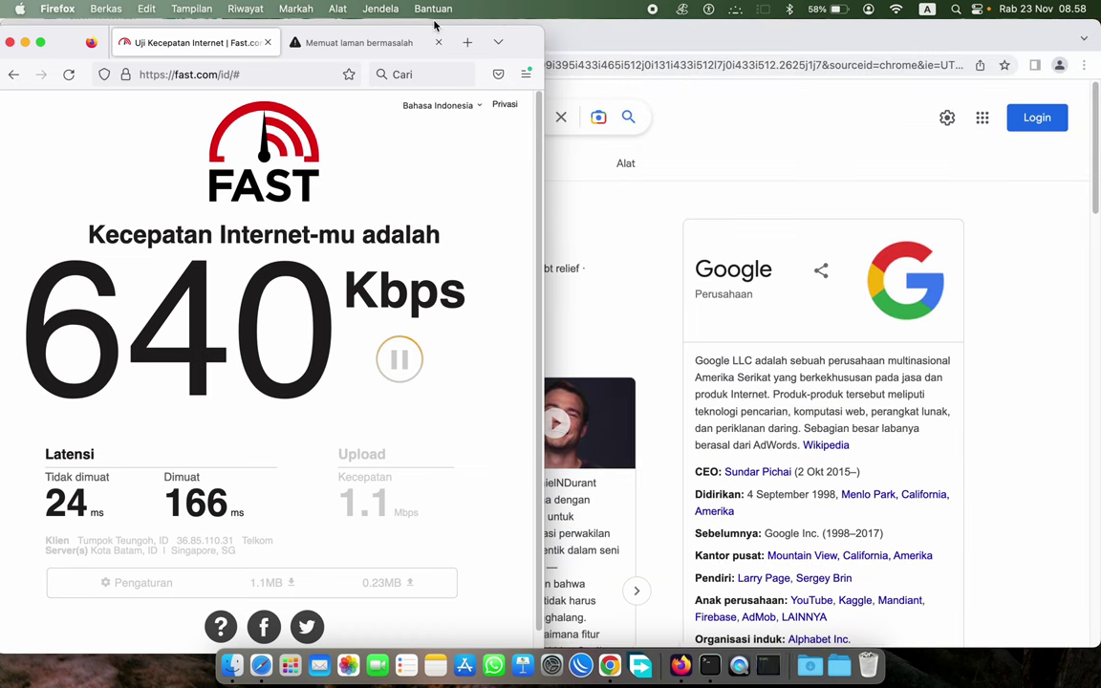
# - Search KERUPUK in Firefox, getting a PR_END_OF_FILE_ERROR secure-connection failure, then reopen WinBox
pyautogui.click(371, 42)
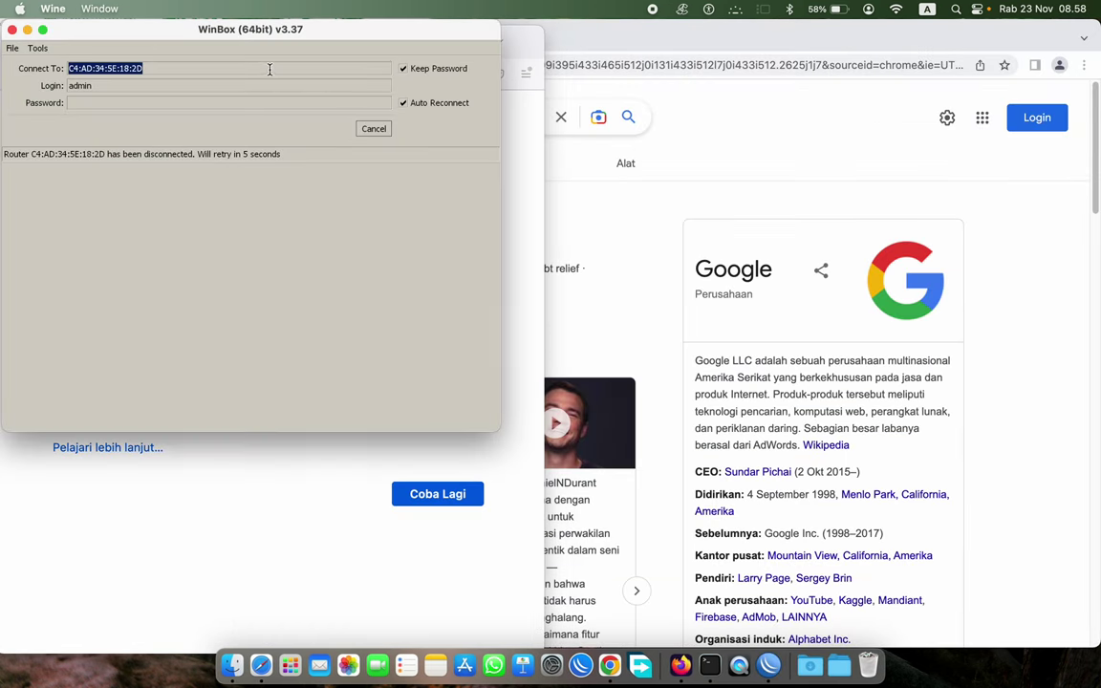
pyautogui.click(388, 459)
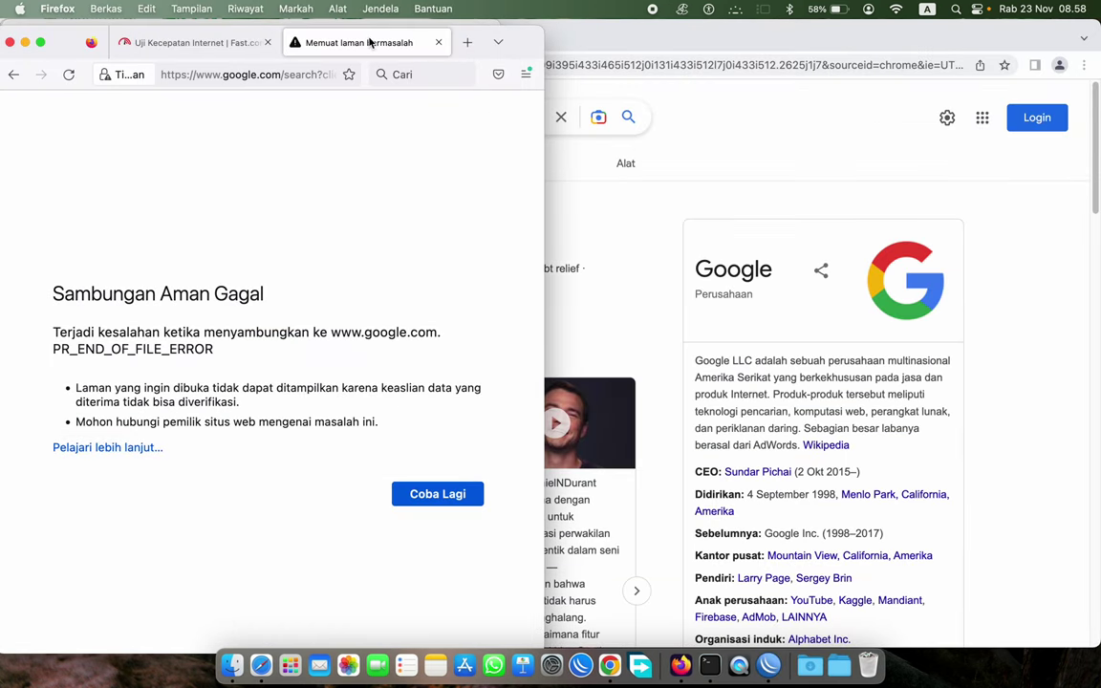
pyautogui.click(263, 73)
pyautogui.write('KE')
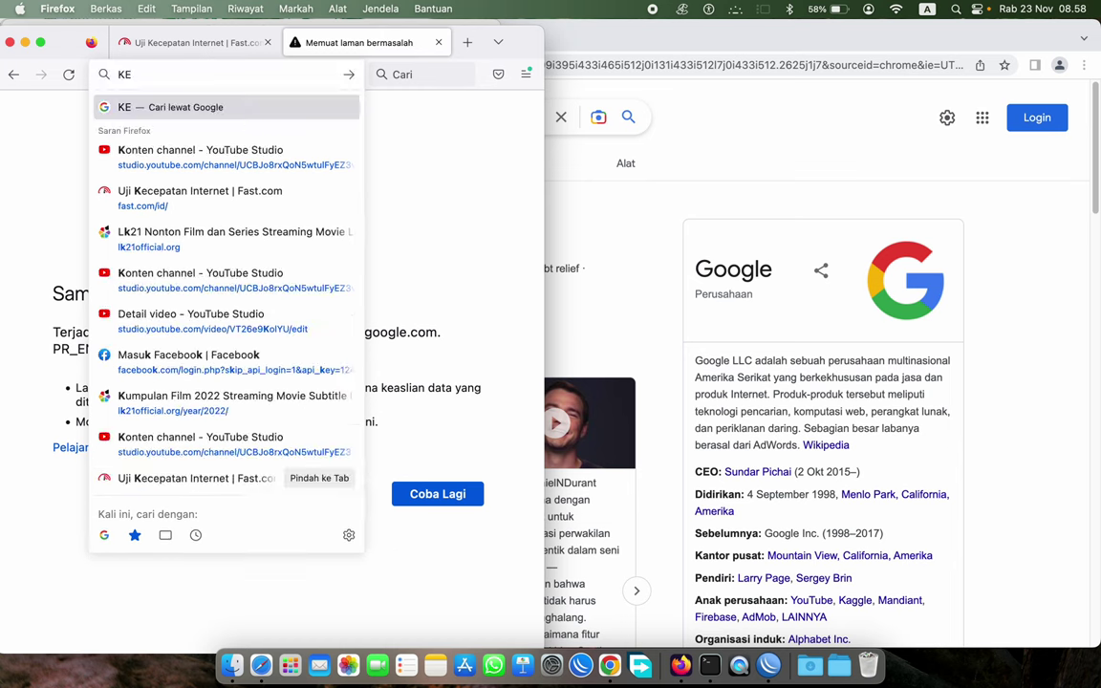
pyautogui.write('RUPUK')
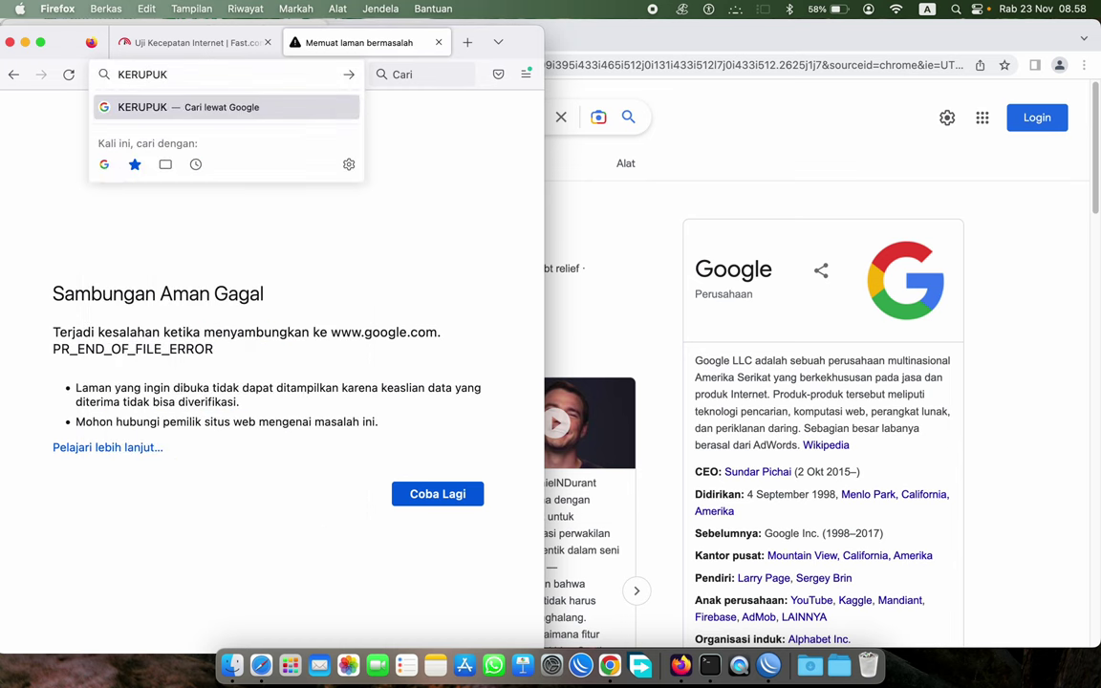
pyautogui.press('Return')
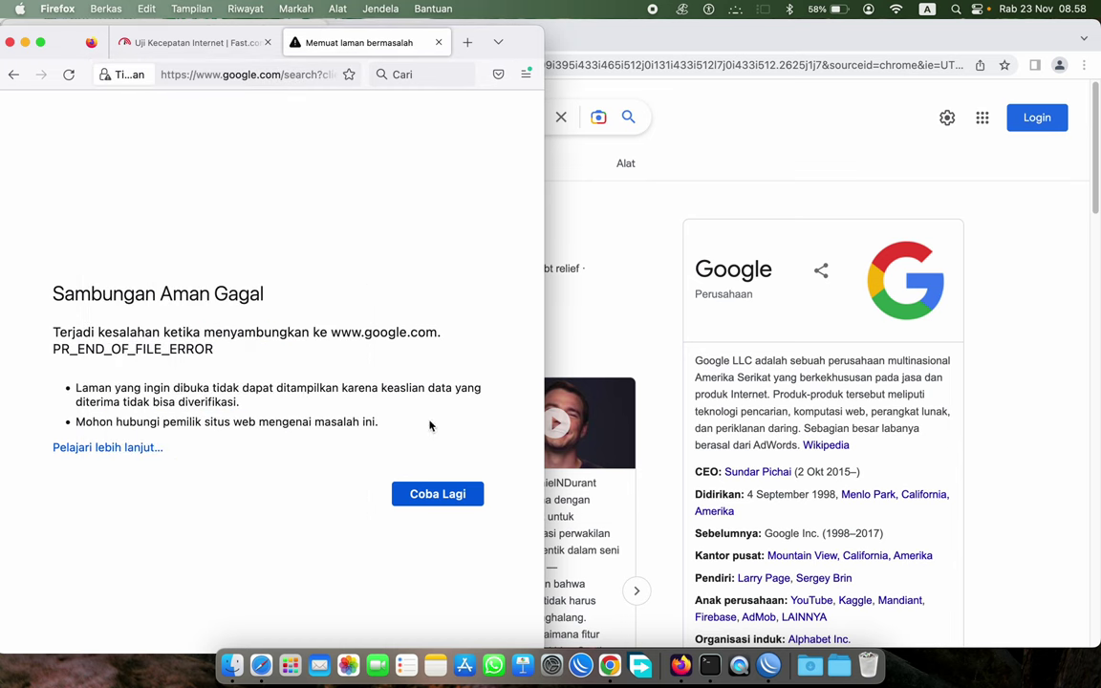
pyautogui.click(709, 665)
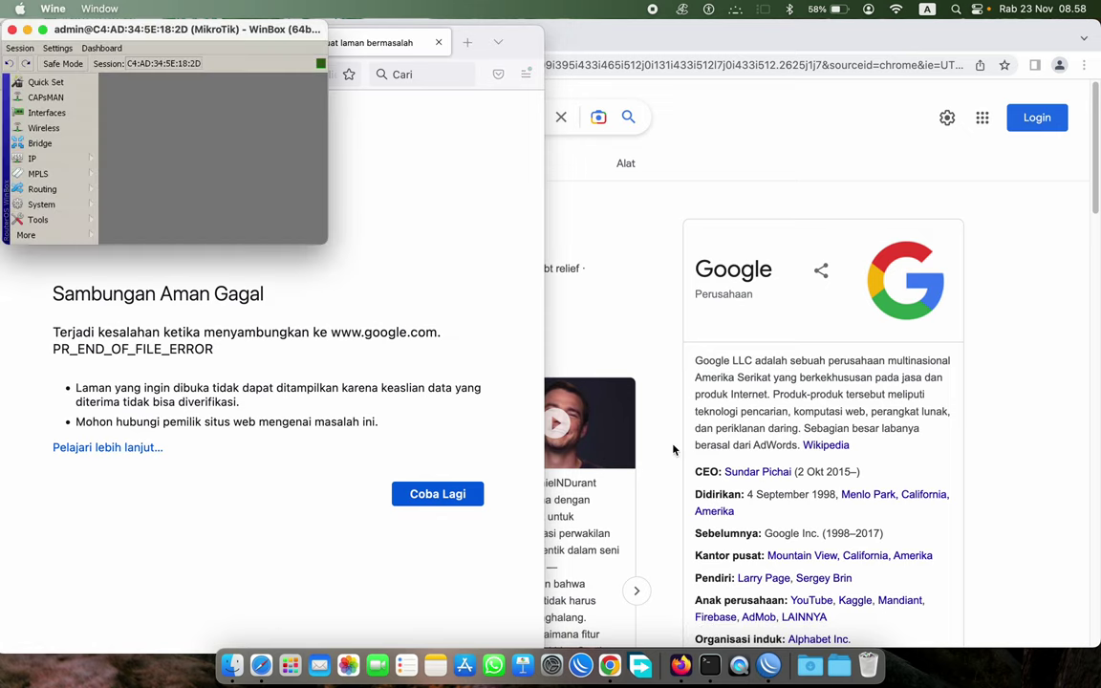
# - Maximize WinBox and open the default-trial user from IP > Hotspot > Users
pyautogui.doubleClick(221, 28)
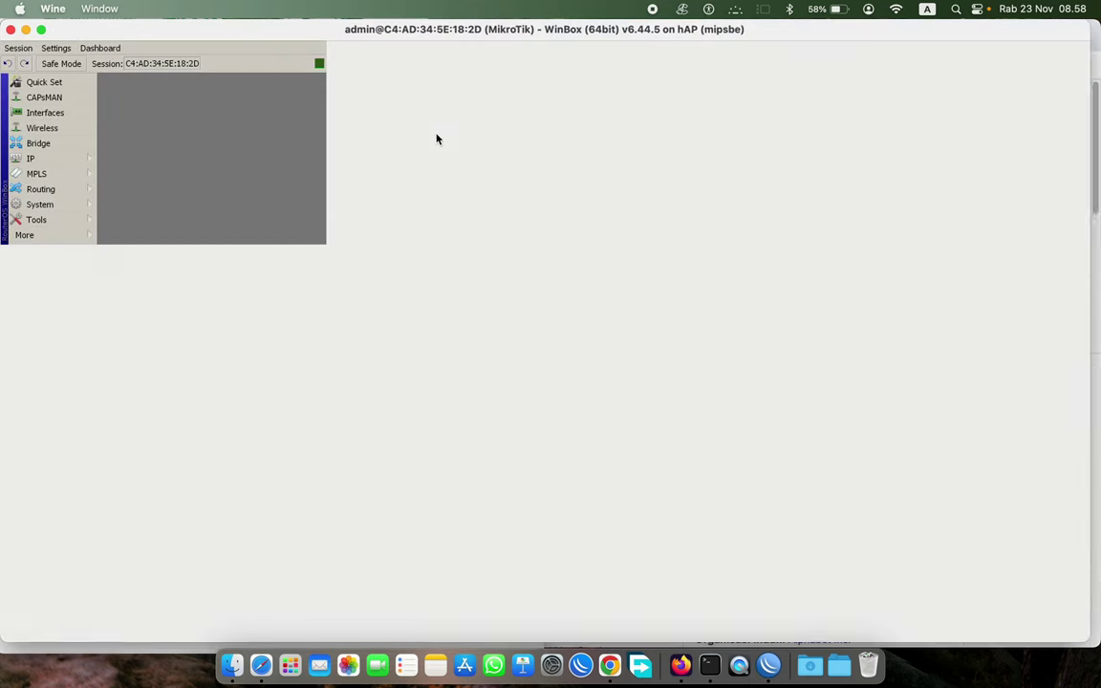
pyautogui.click(31, 204)
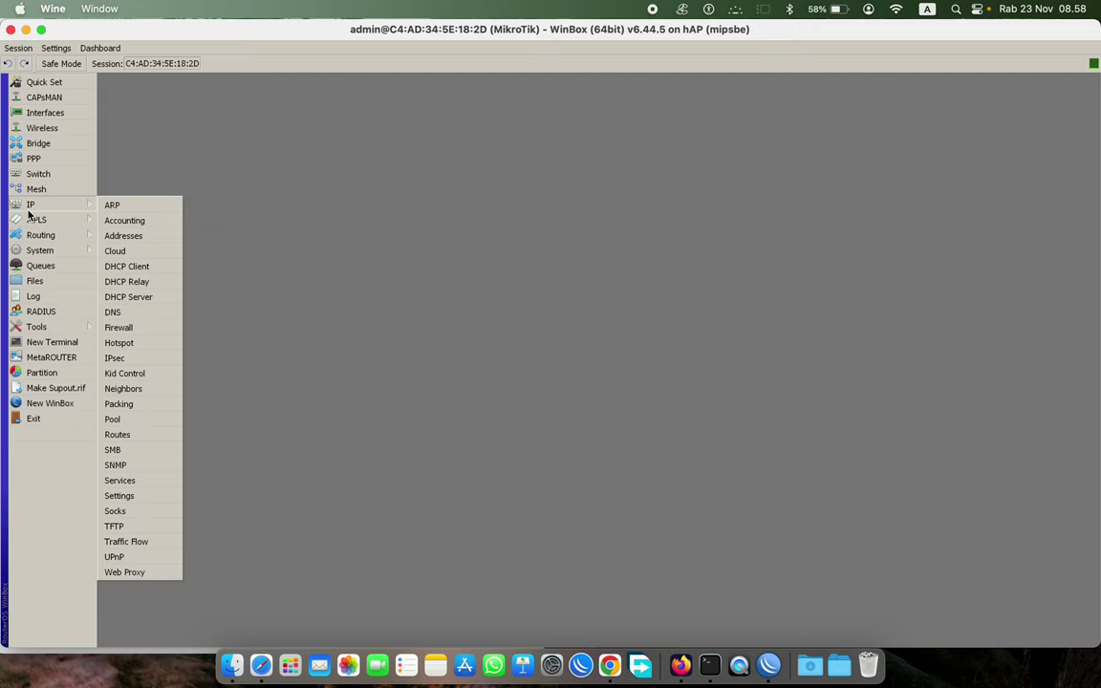
pyautogui.click(138, 345)
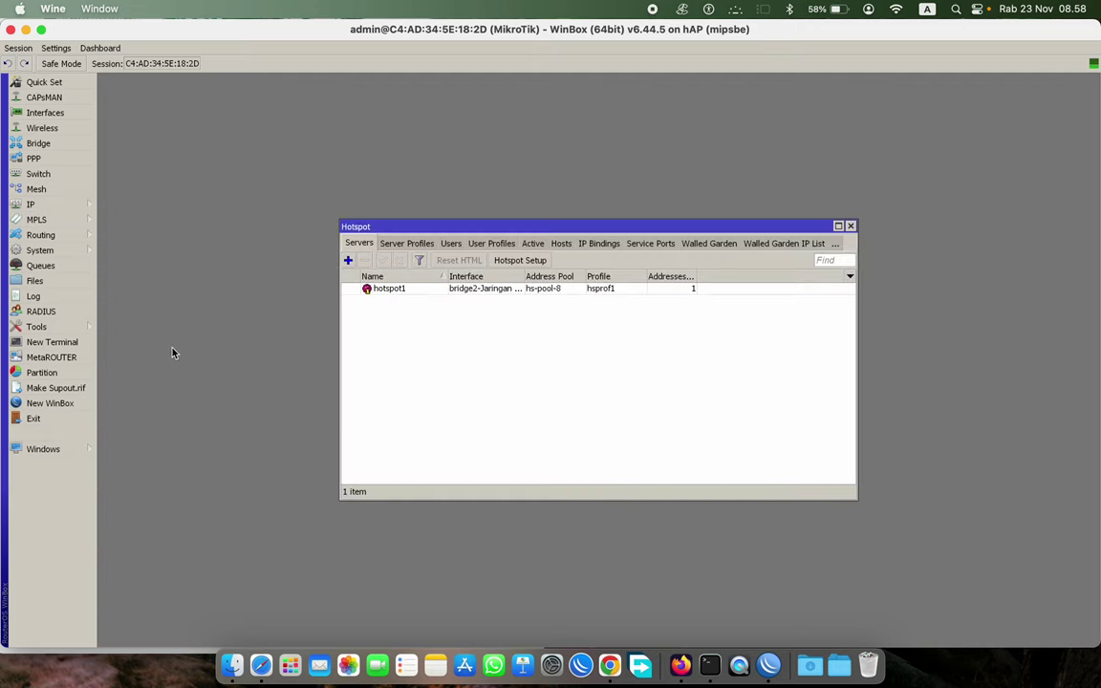
pyautogui.click(450, 243)
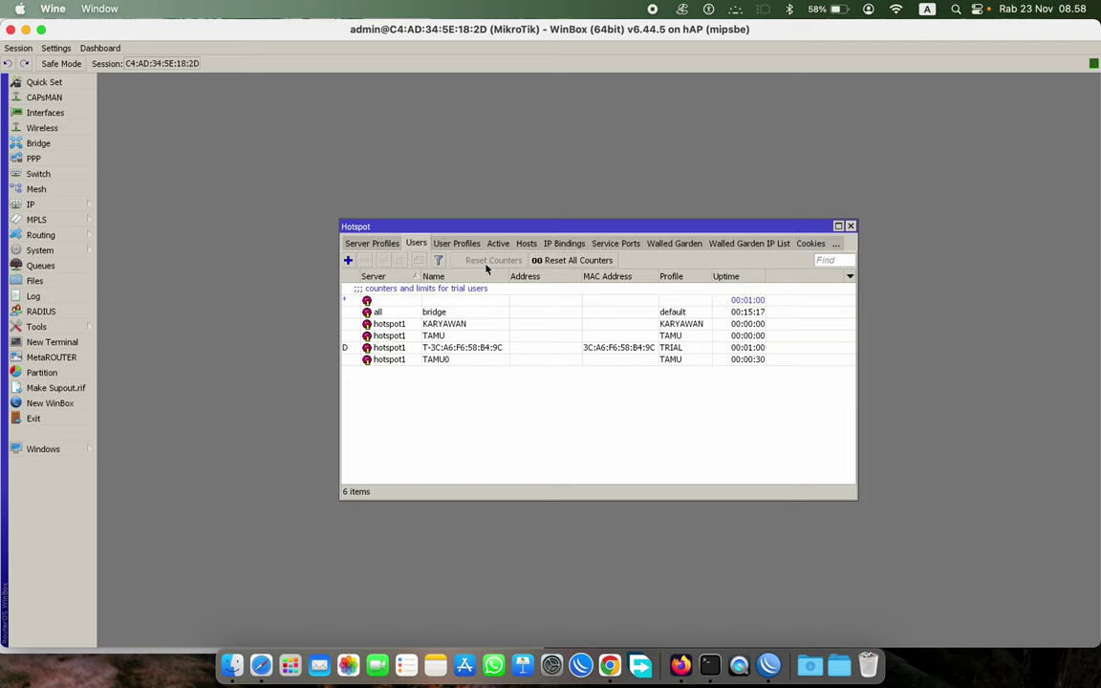
pyautogui.click(425, 348)
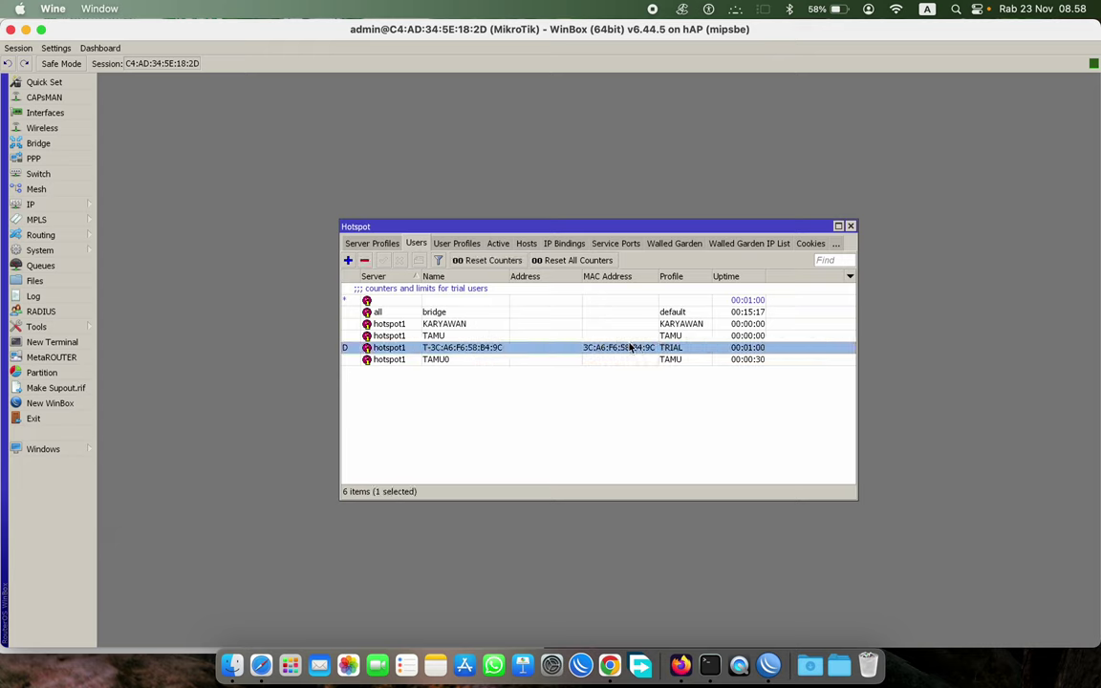
pyautogui.doubleClick(417, 297)
# - Set default-trial's uptime limit to 00:30:00, keeping 4G total bytes, and save
pyautogui.click(507, 291)
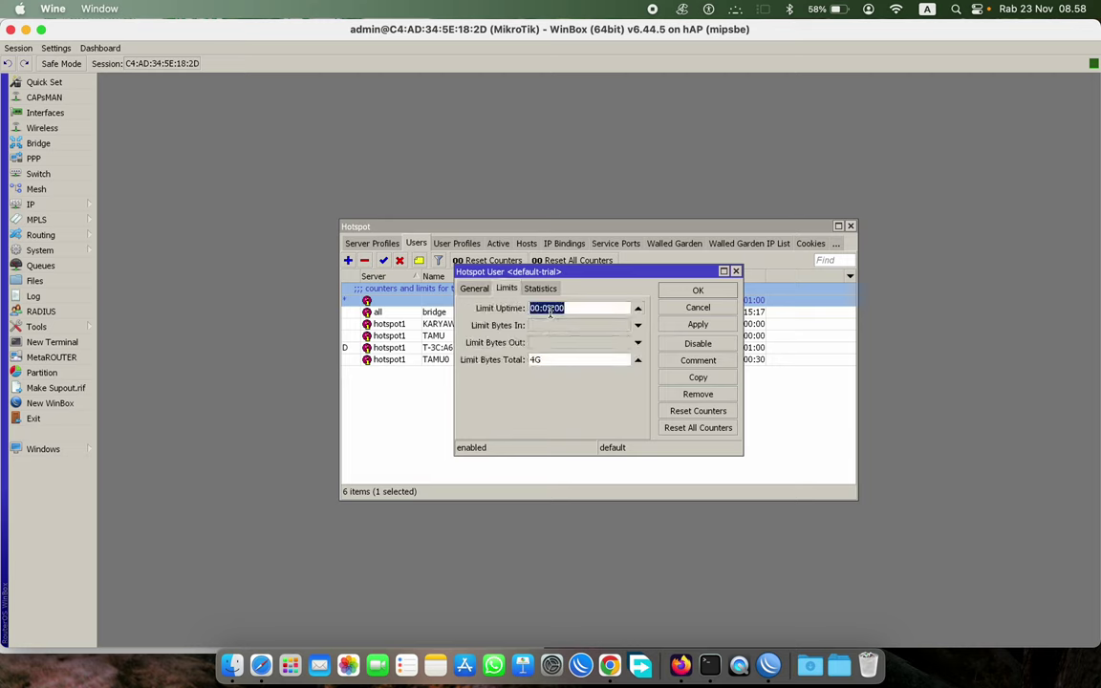
pyautogui.click(552, 315)
pyautogui.click(544, 308)
pyautogui.click(475, 288)
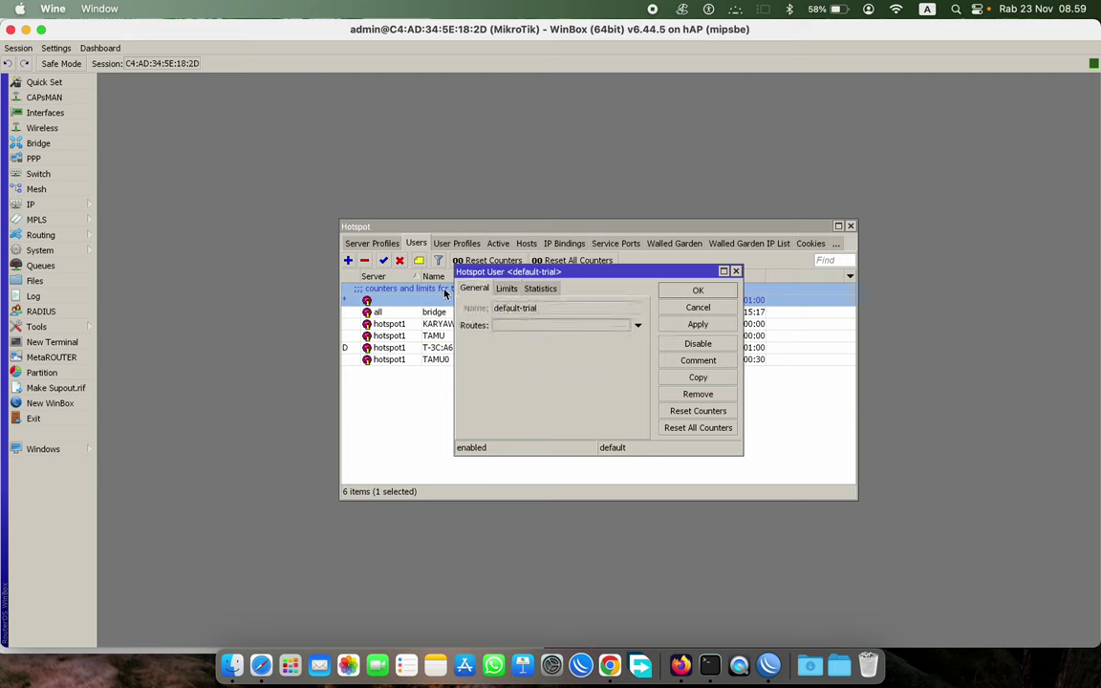
pyautogui.click(507, 288)
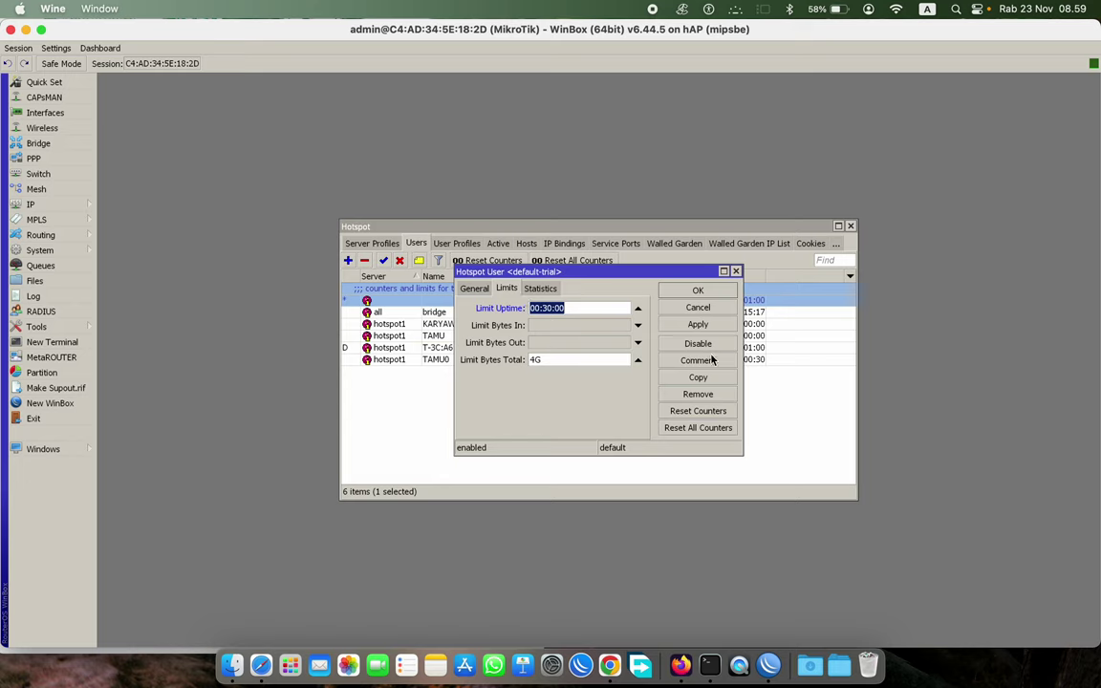
pyautogui.click(698, 291)
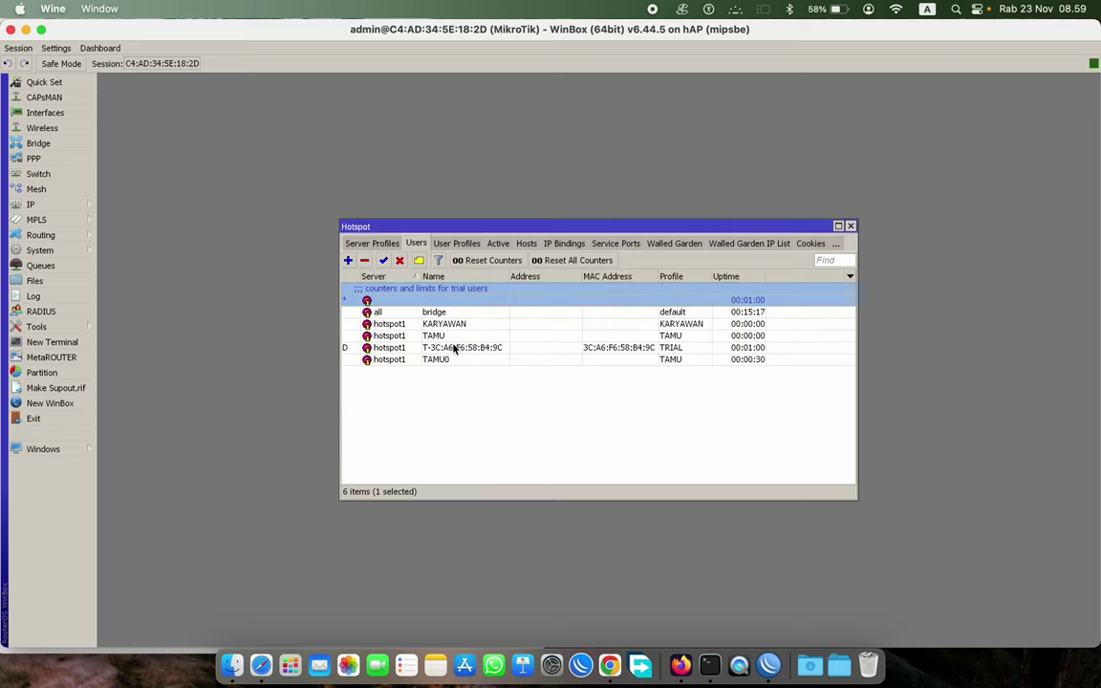
pyautogui.doubleClick(438, 336)
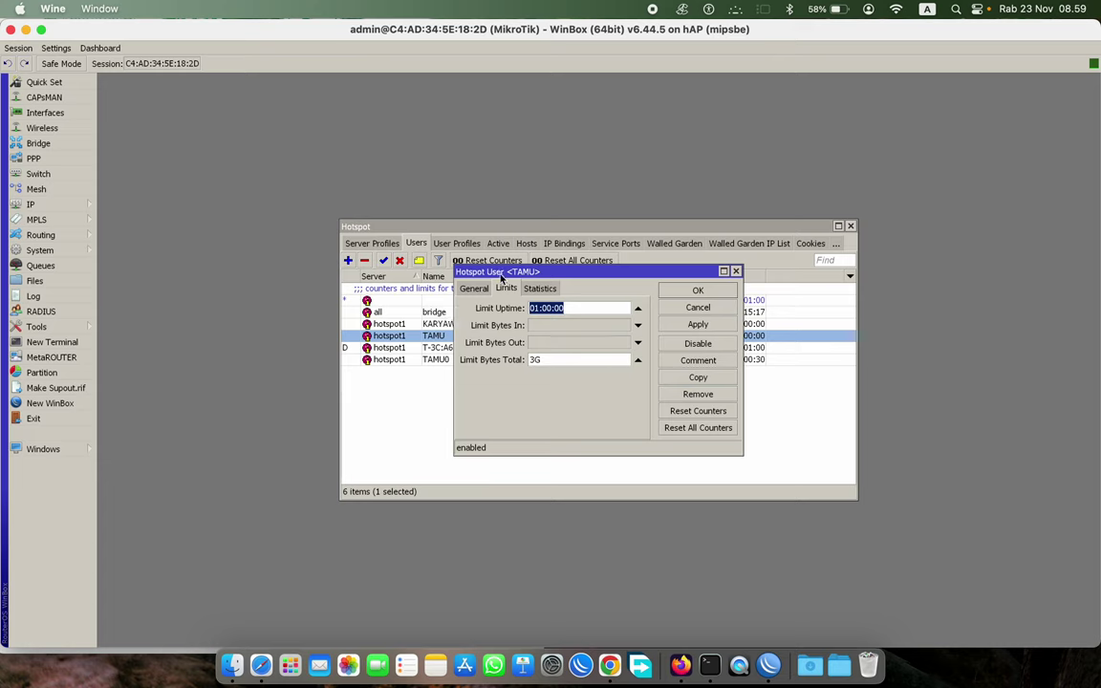
pyautogui.click(712, 307)
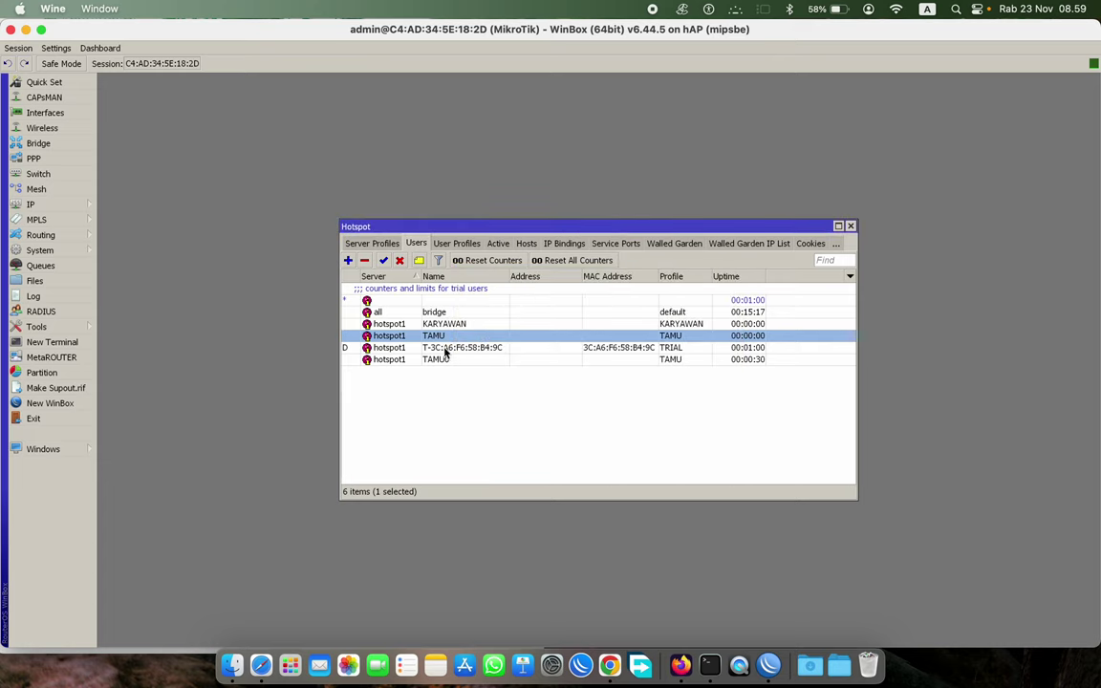
pyautogui.doubleClick(436, 359)
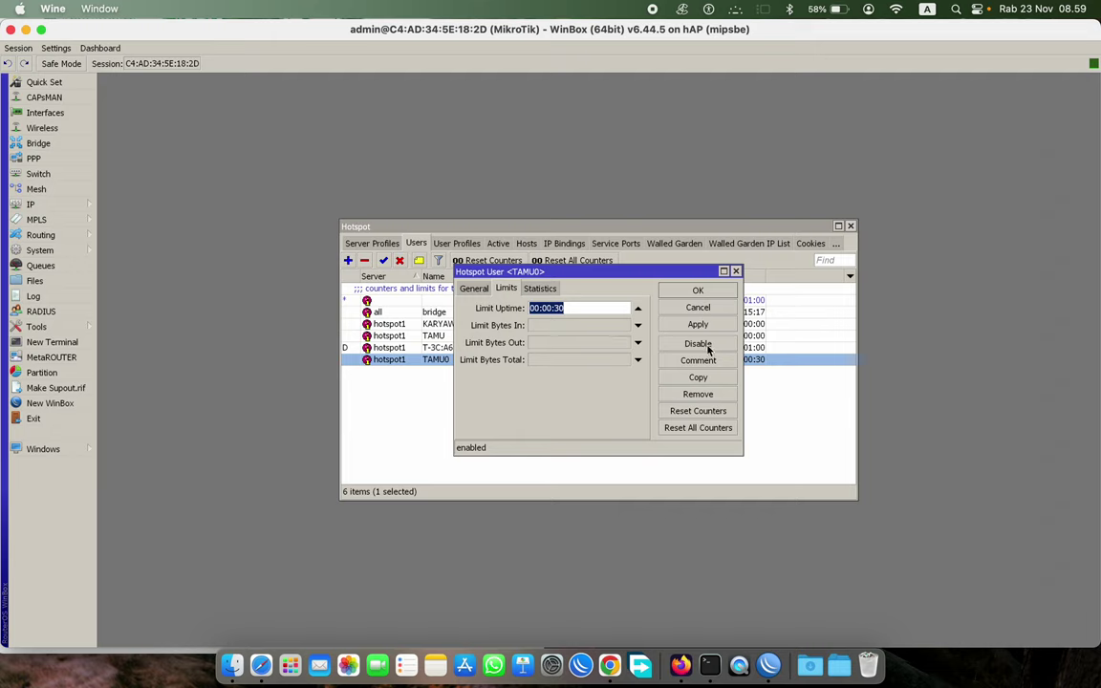
pyautogui.click(697, 289)
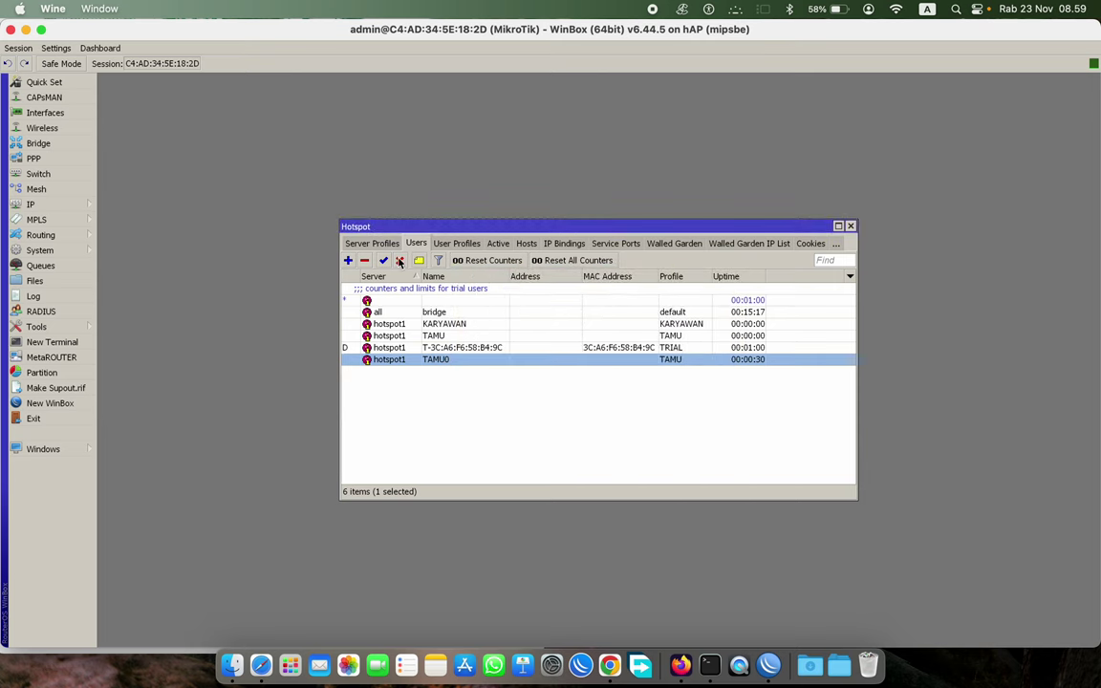
# - Create user TAMUKHUSUS on server hotspot1 with the TAMU profile
pyautogui.click(349, 261)
pyautogui.click(473, 288)
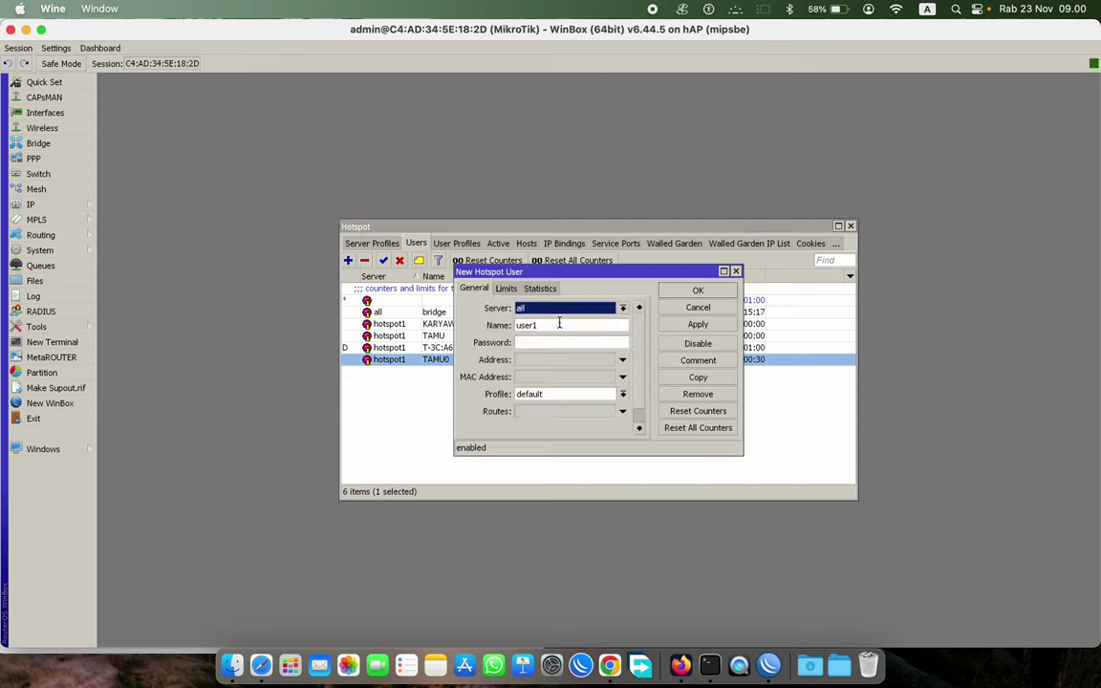
pyautogui.click(564, 307)
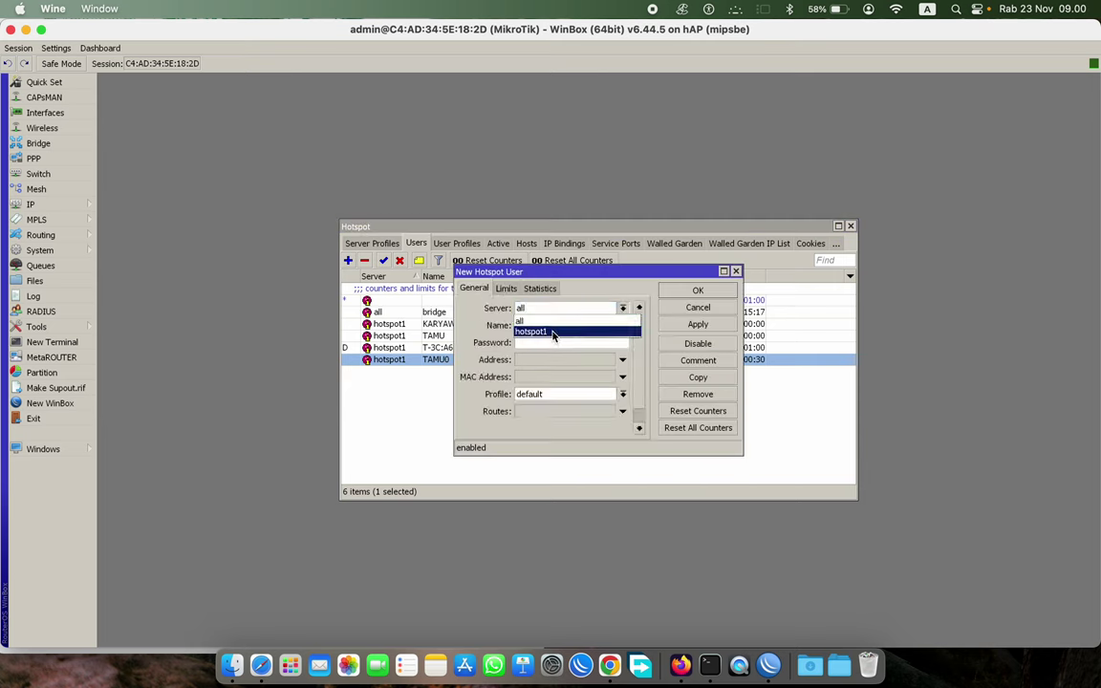
pyautogui.click(552, 331)
pyautogui.press('Tab')
pyautogui.write('TAM')
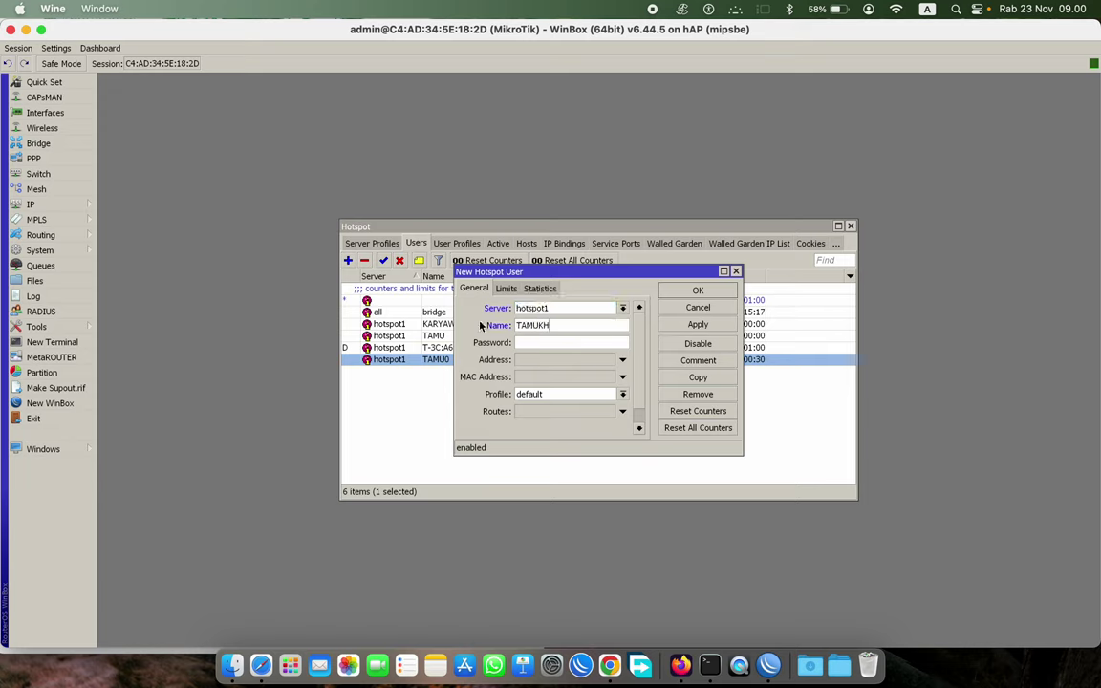
pyautogui.write('UKHUSUS')
pyautogui.moveTo(593, 325); pyautogui.dragTo(541, 325)
pyautogui.click(549, 343)
pyautogui.click(578, 393)
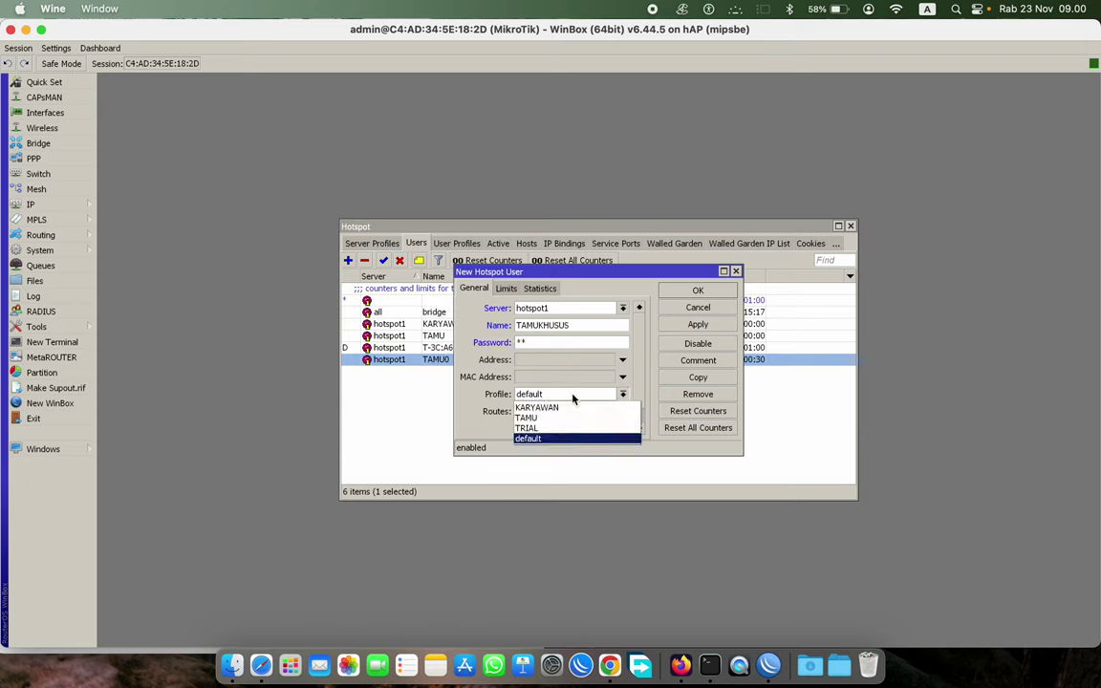
pyautogui.click(527, 417)
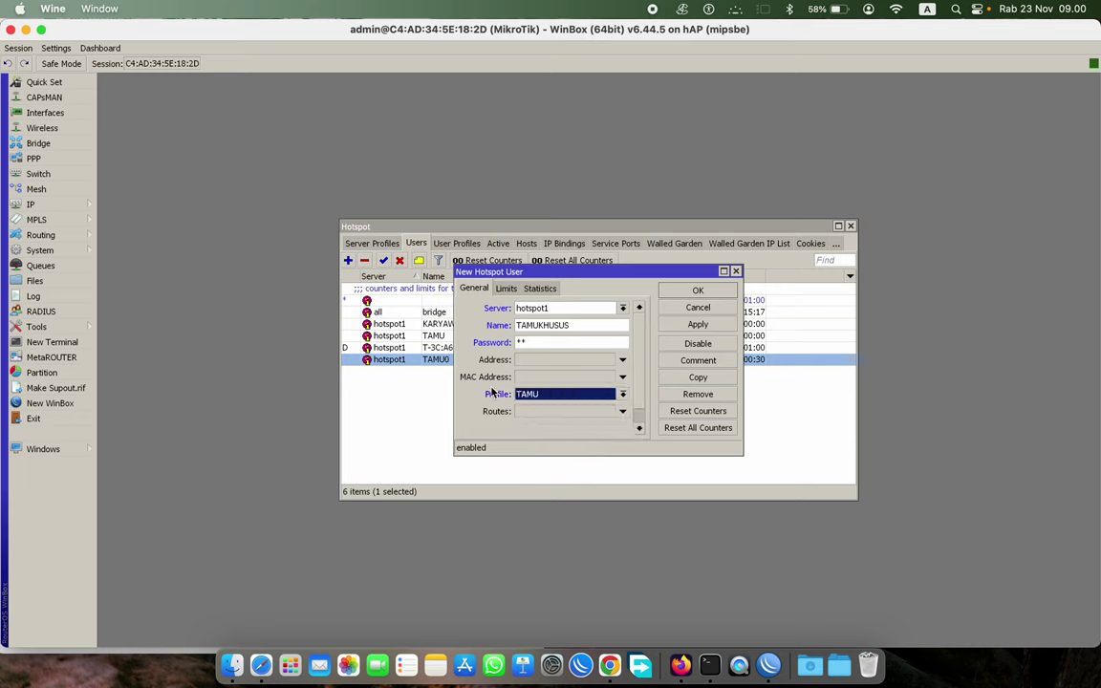
# - Set TAMUKHUSUS's uptime limit to 13:00:00, clear the Bytes Total limit, and save
pyautogui.click(505, 288)
pyautogui.click(530, 307)
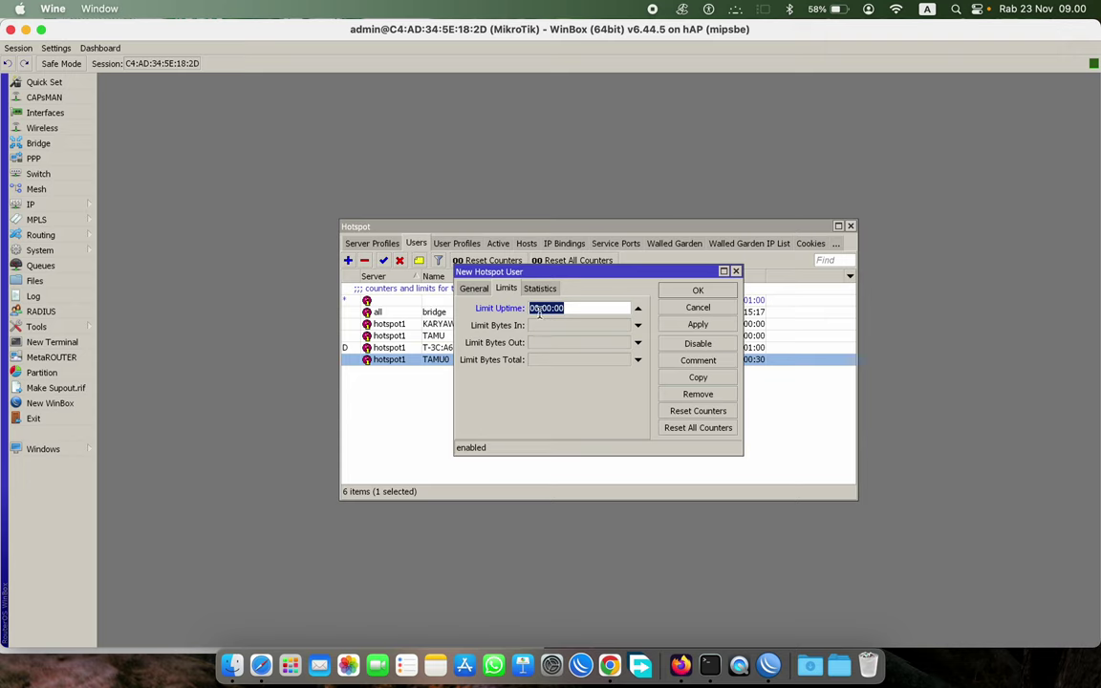
pyautogui.moveTo(539, 312); pyautogui.dragTo(521, 316)
pyautogui.write('13')
pyautogui.click(698, 324)
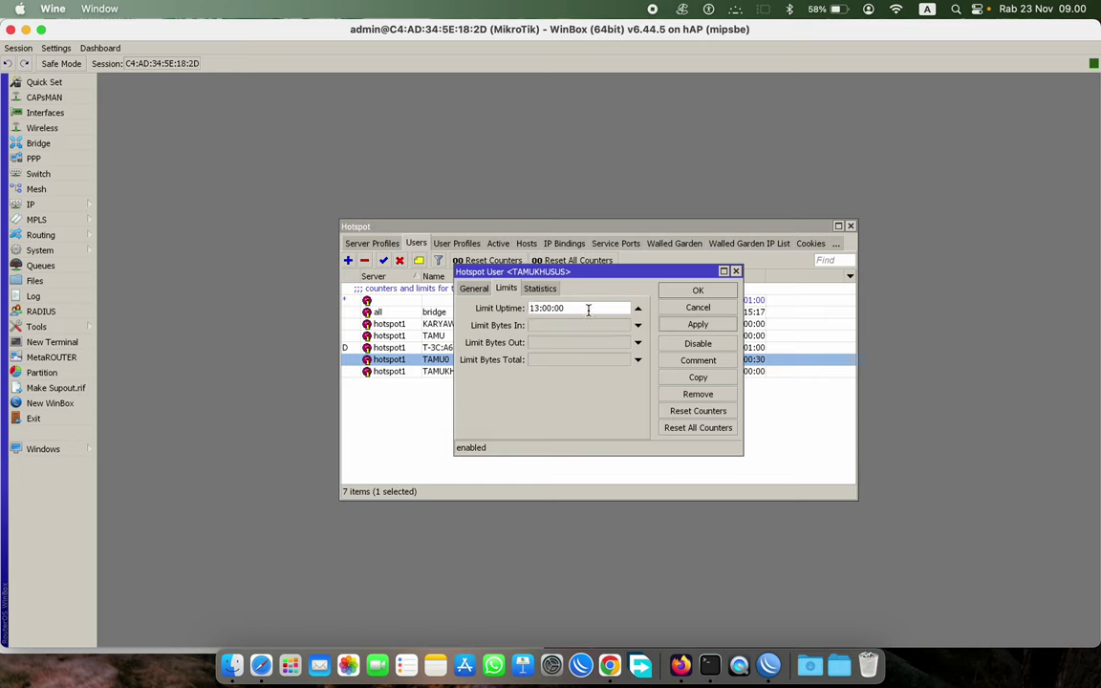
pyautogui.moveTo(587, 310); pyautogui.dragTo(528, 308)
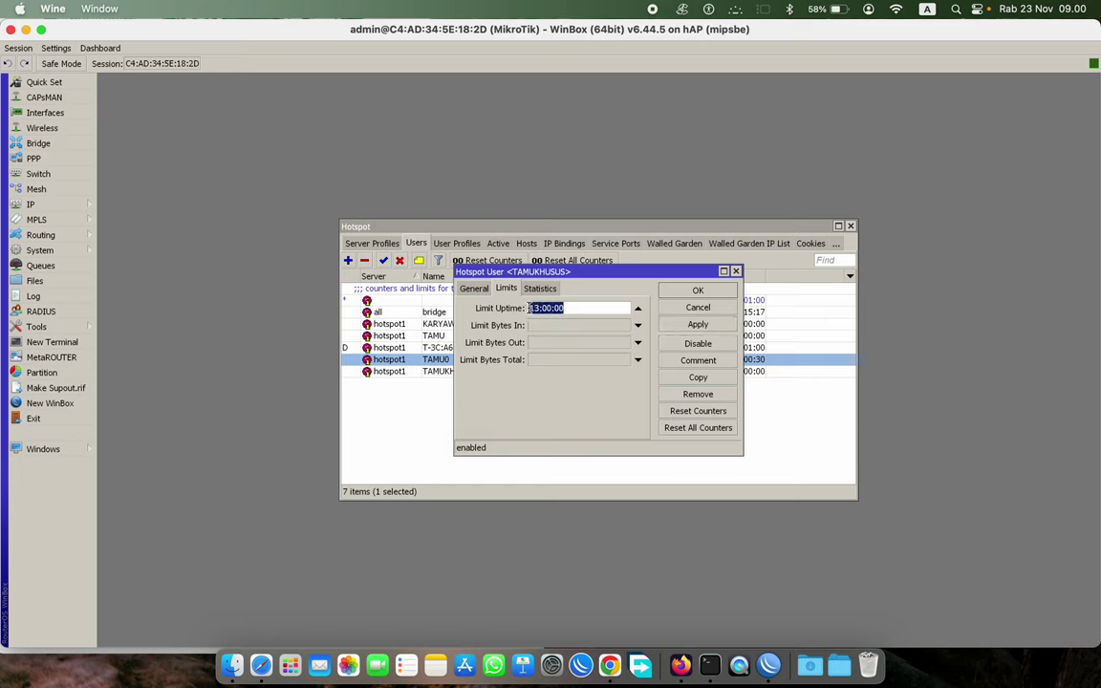
pyautogui.click(536, 361)
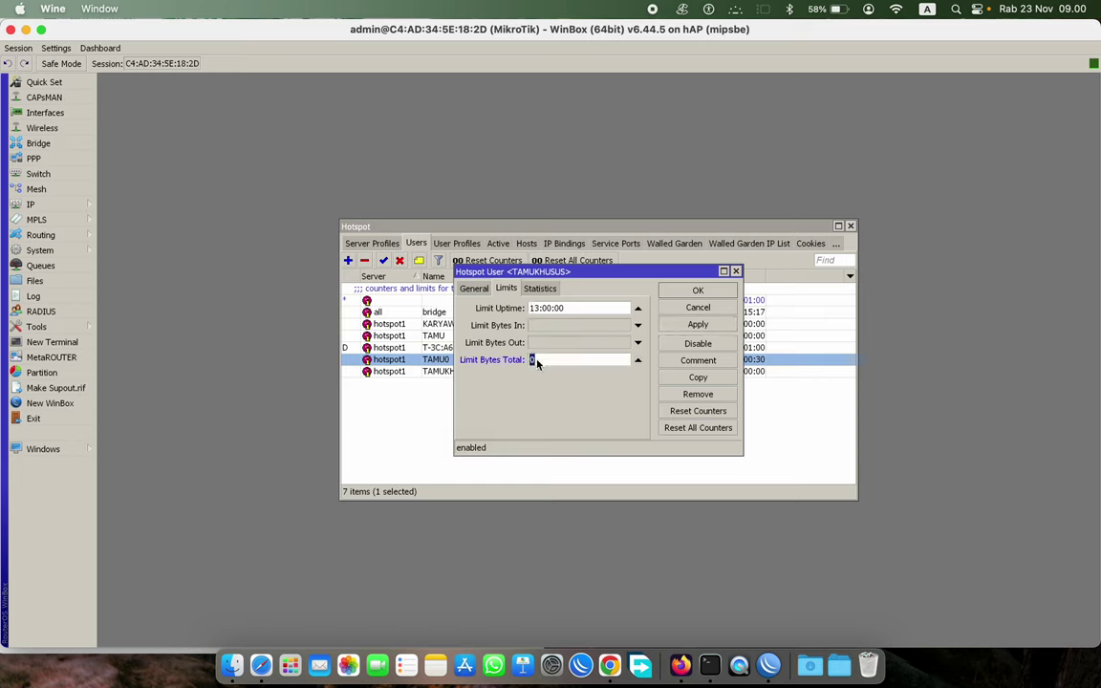
pyautogui.click(638, 361)
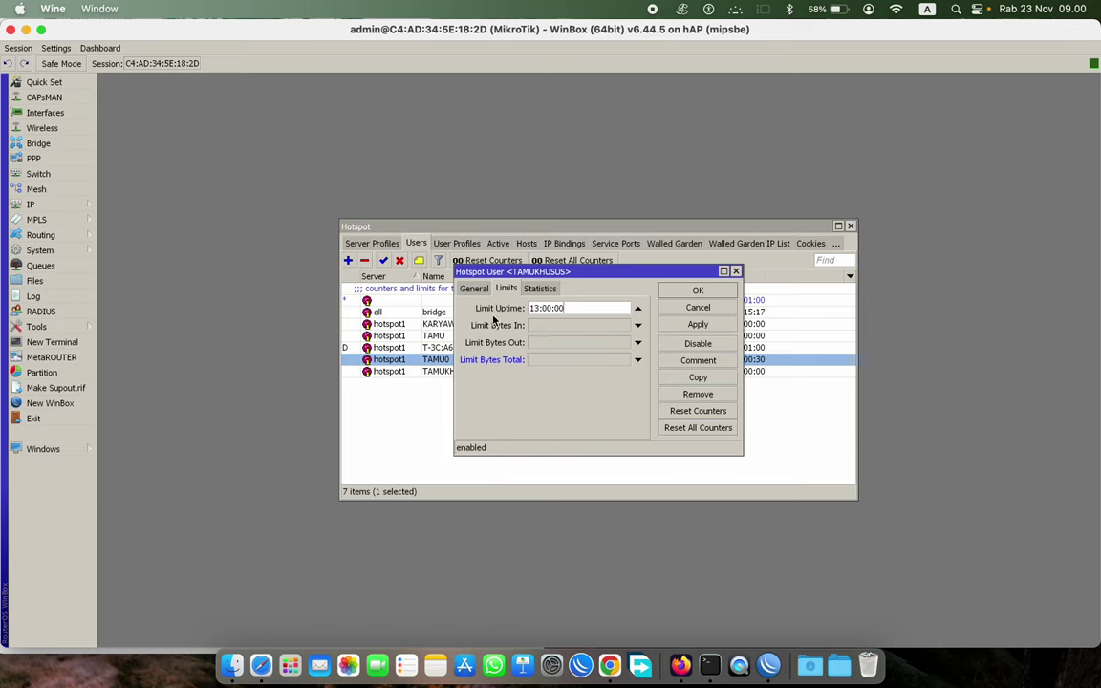
pyautogui.click(714, 325)
pyautogui.click(705, 292)
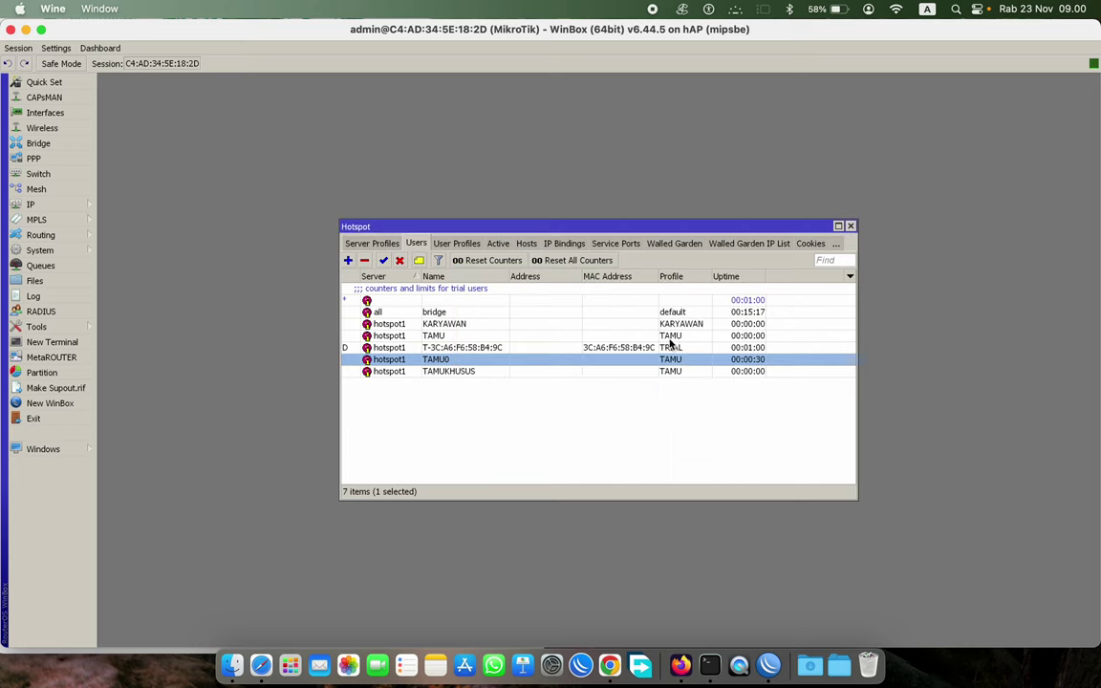